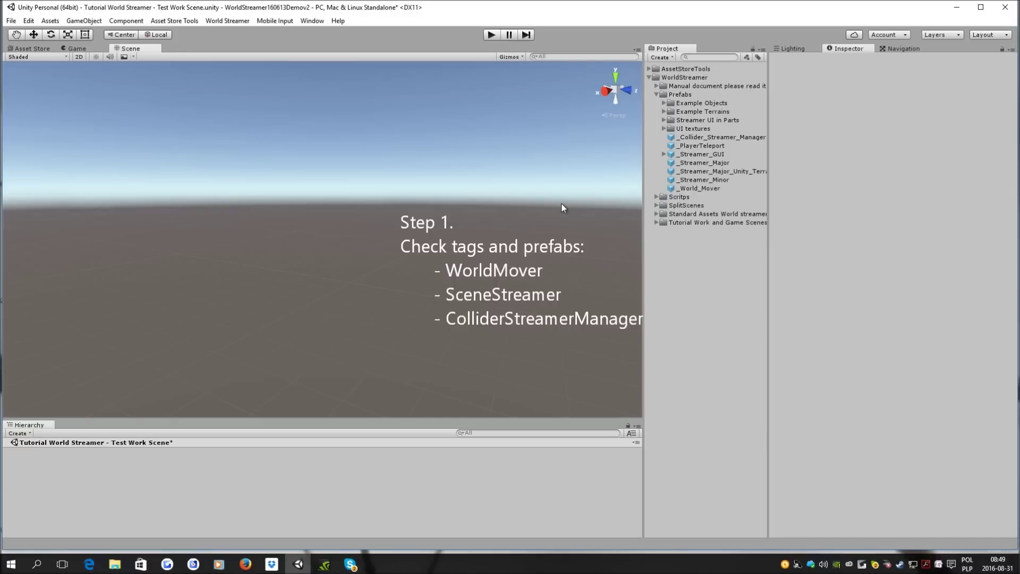
- Check the tags: _World_Mover is WorldMover, the three streamers are SceneStreamer, the manager is ColliderStreamerManager
left_click(688, 189)
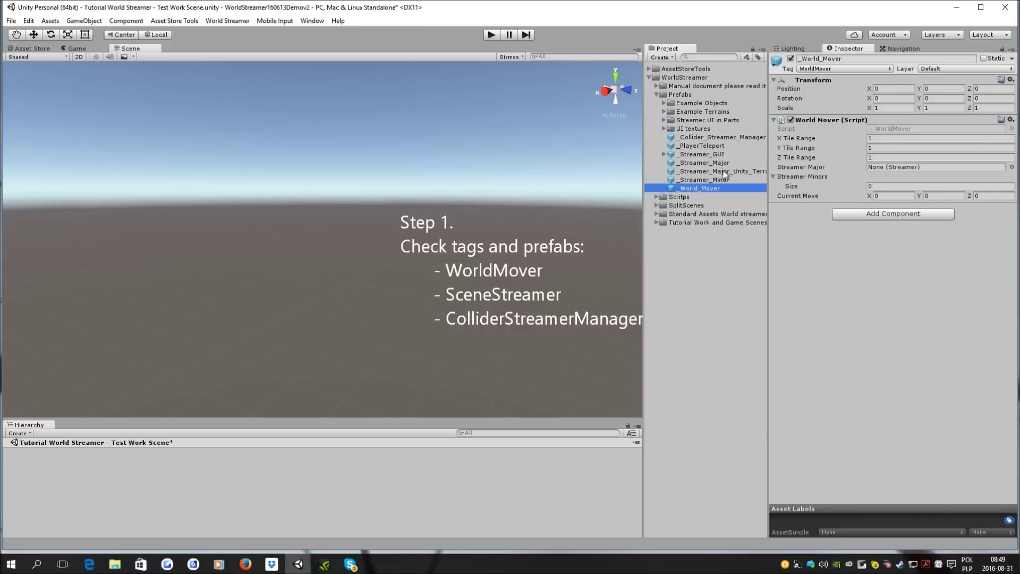
left_click(806, 73)
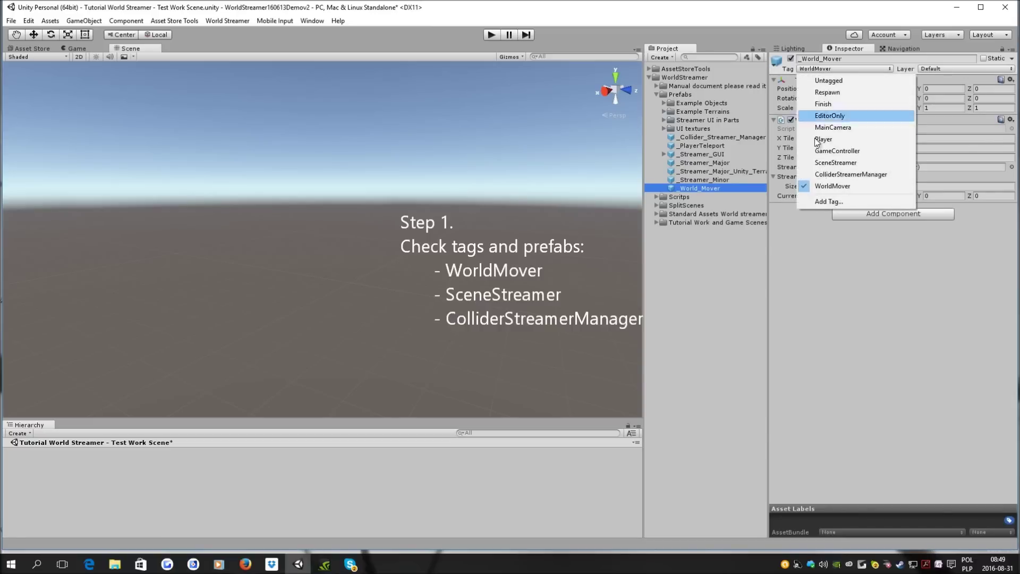
left_click(708, 180)
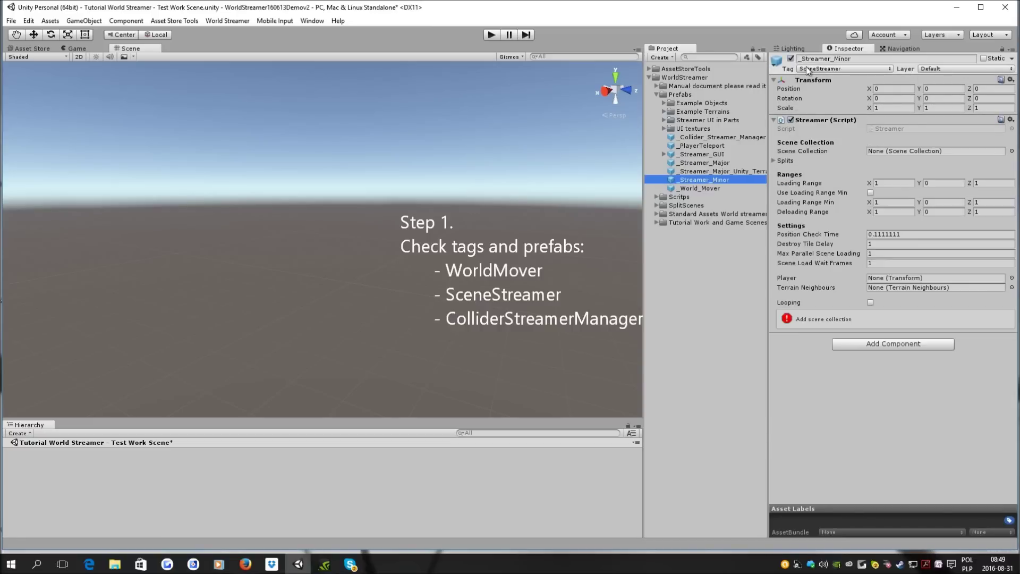
left_click(806, 68)
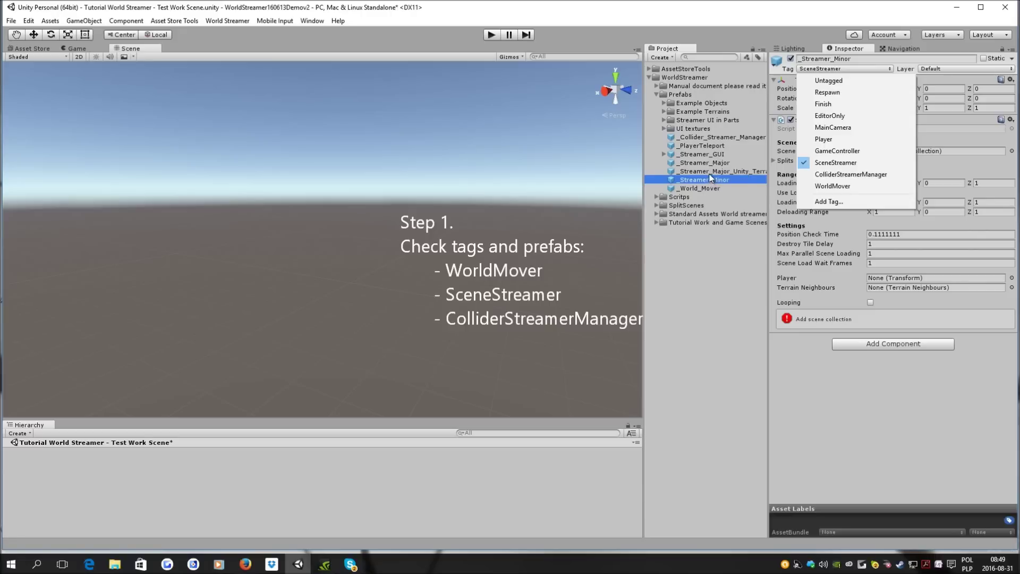
left_click(712, 171)
left_click(806, 68)
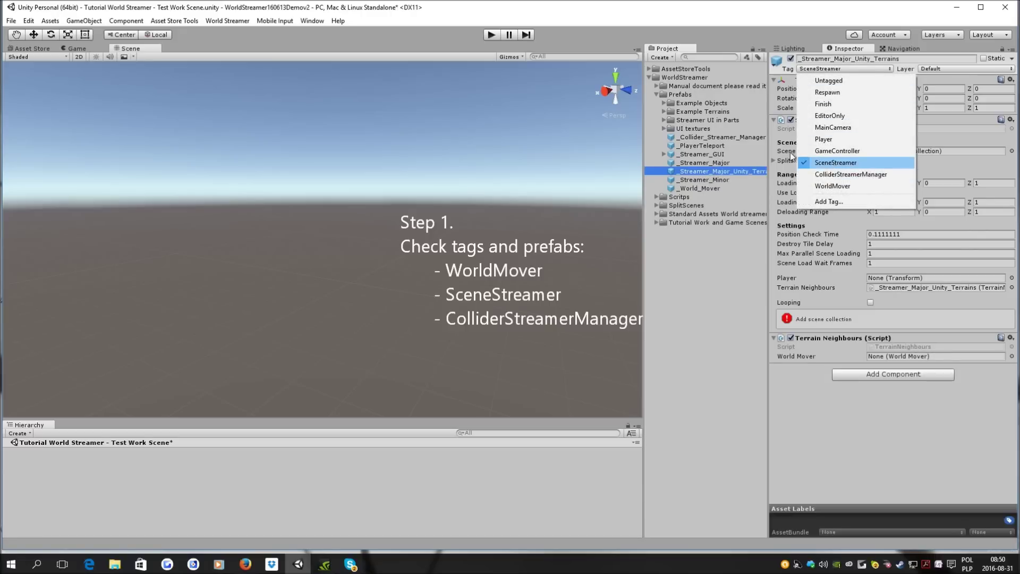
left_click(833, 163)
left_click(704, 162)
left_click(828, 71)
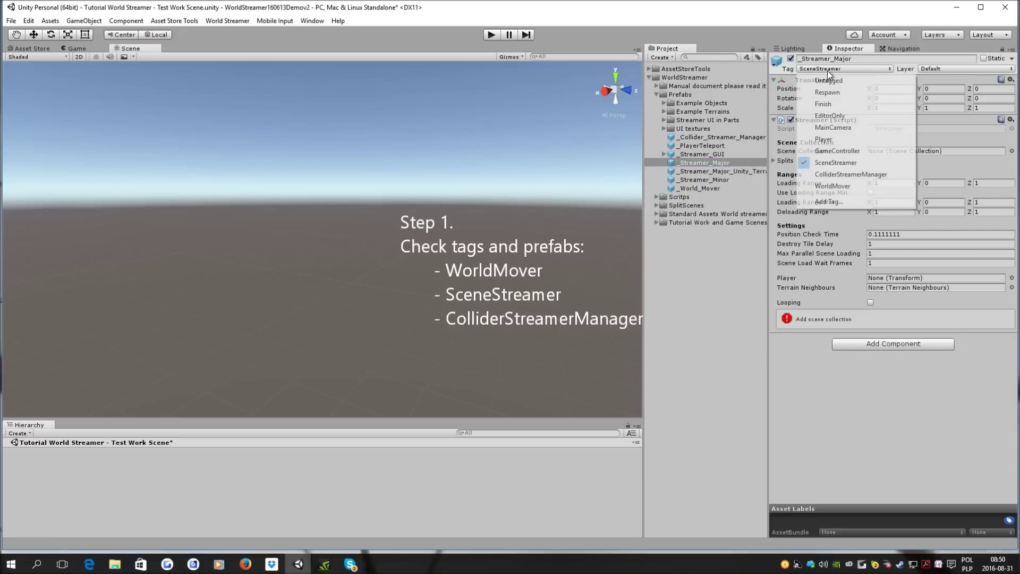
left_click(690, 163)
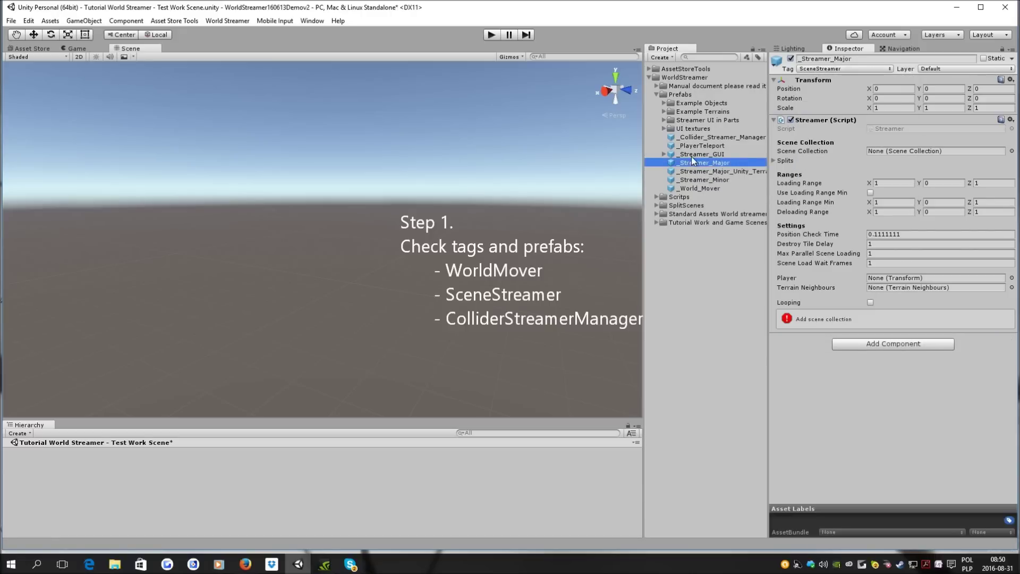
left_click(705, 137)
left_click(820, 69)
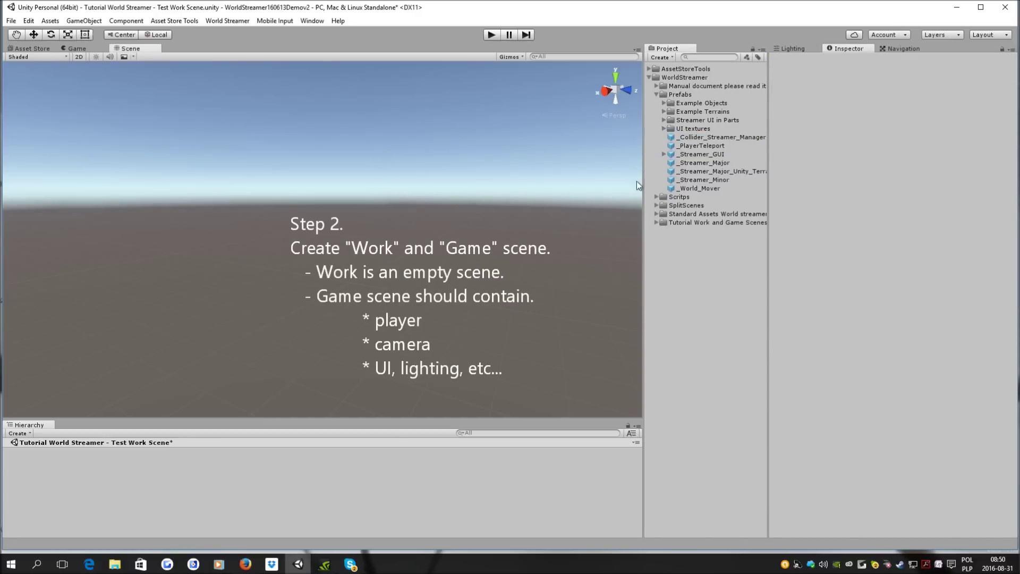
- Expand Tutorial Work and Game Scenes, widen the Project list, and select the Test Game and Test Work Scenes
left_click(656, 222)
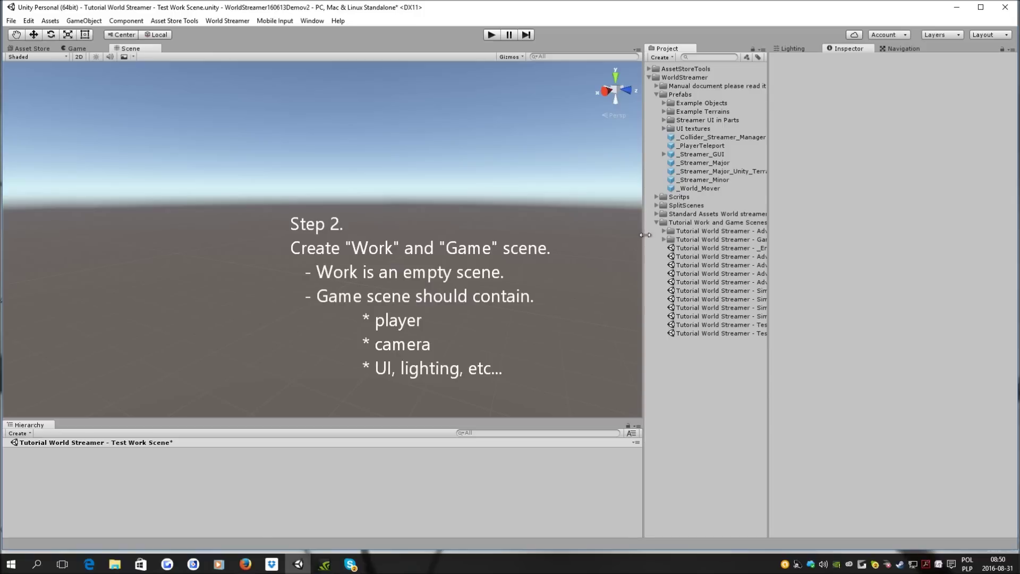
left_click_drag(645, 234, 545, 234)
left_click(653, 325)
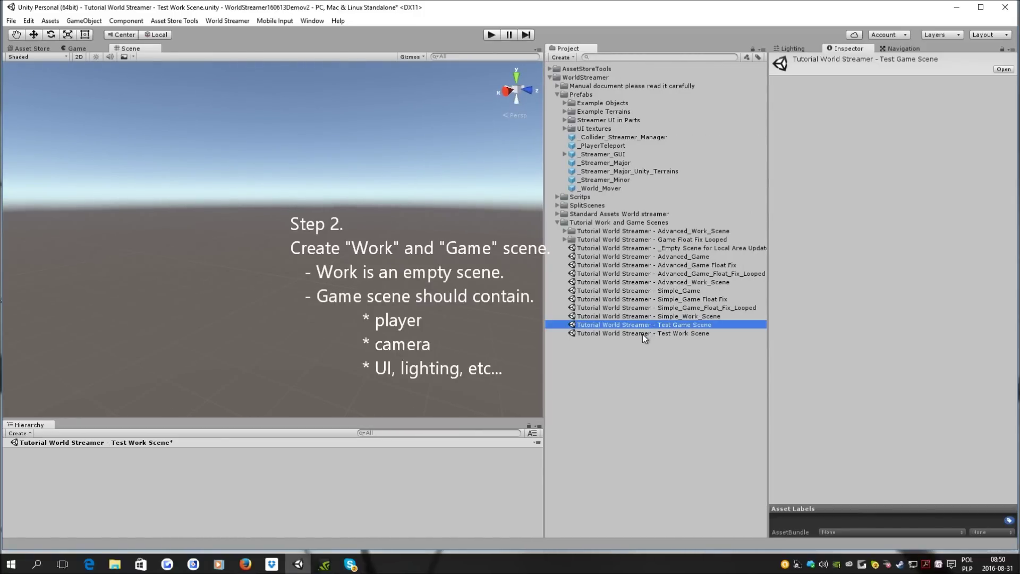
left_click(643, 333)
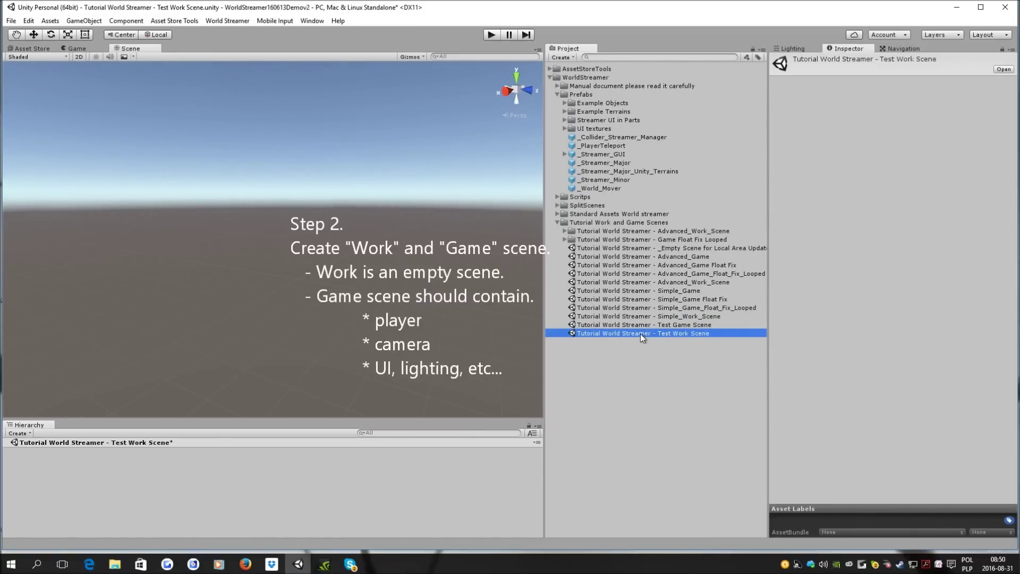
left_click(639, 328)
left_click_drag(544, 300, 558, 297)
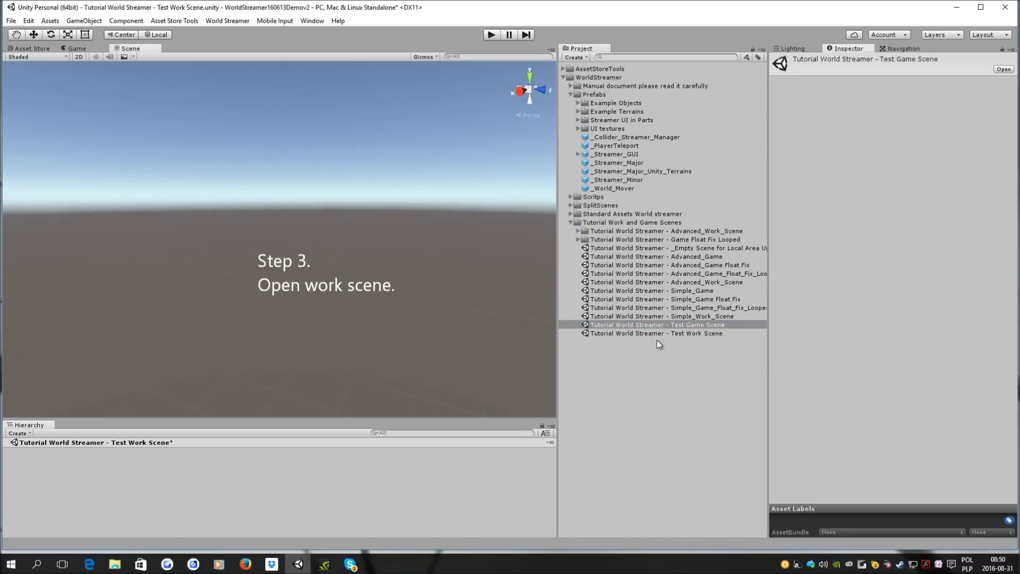
- Open Test Work Scene and discard the current scene's unsaved changes
double_click(661, 332)
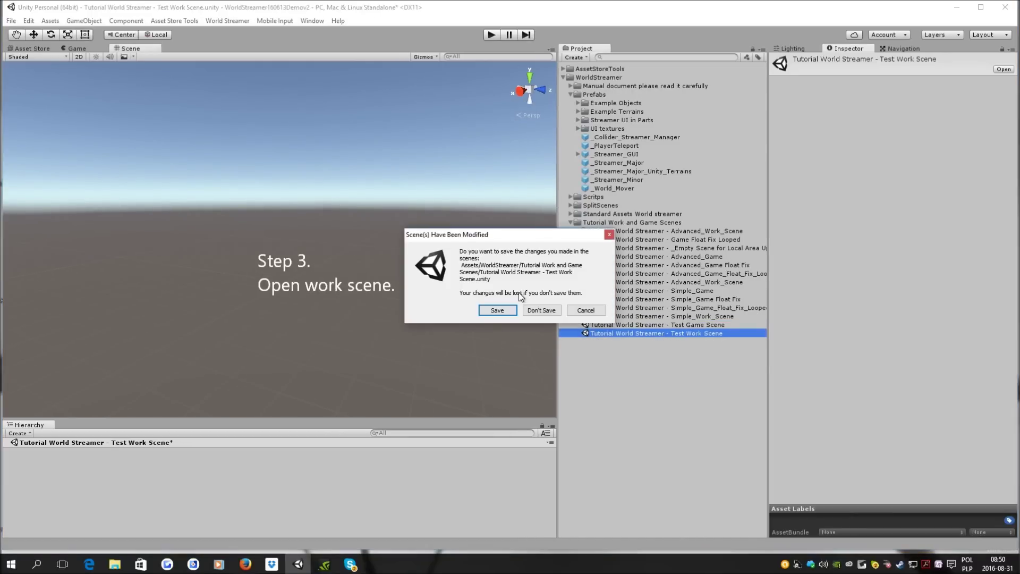
left_click(542, 311)
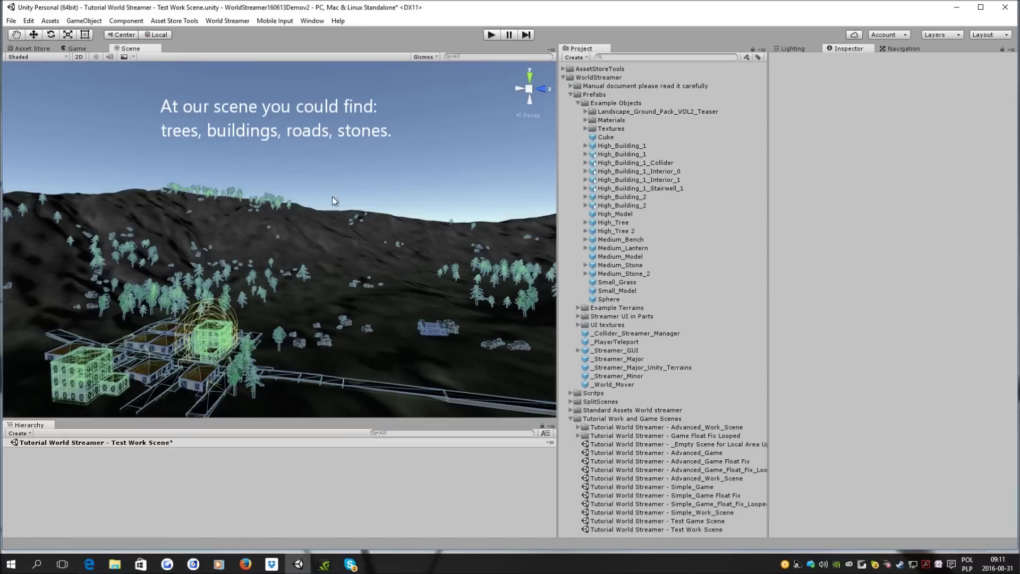
left_click_drag(333, 148, 302, 223, "alt")
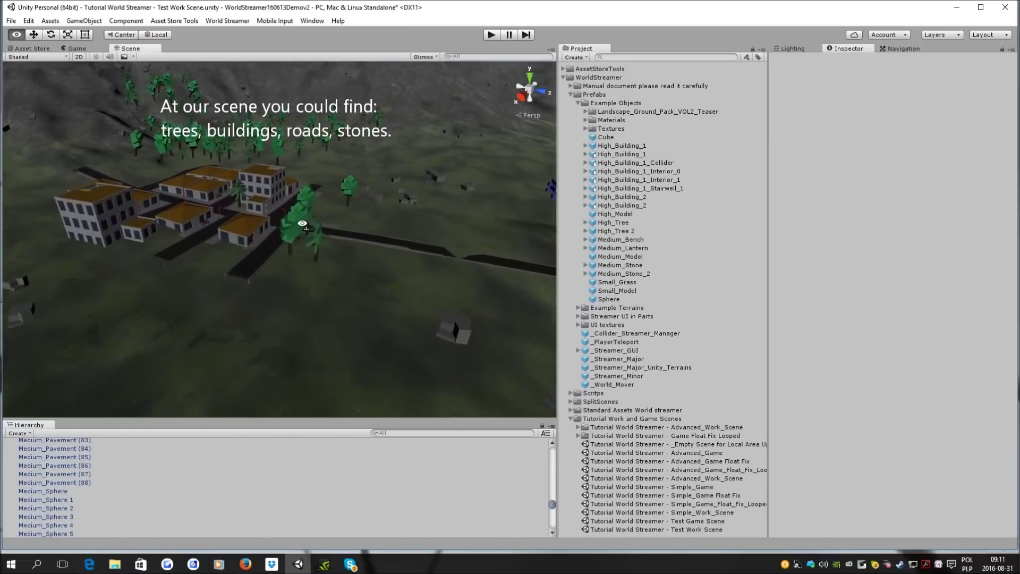
scroll(302, 224, "up", 5)
left_click(266, 193)
mouse_move(329, 242)
left_mouse_down("alt")
mouse_move(323, 229)
mouse_move(205, 260)
left_mouse_up("alt")
left_click(205, 260)
scroll(215, 315, "up", 3)
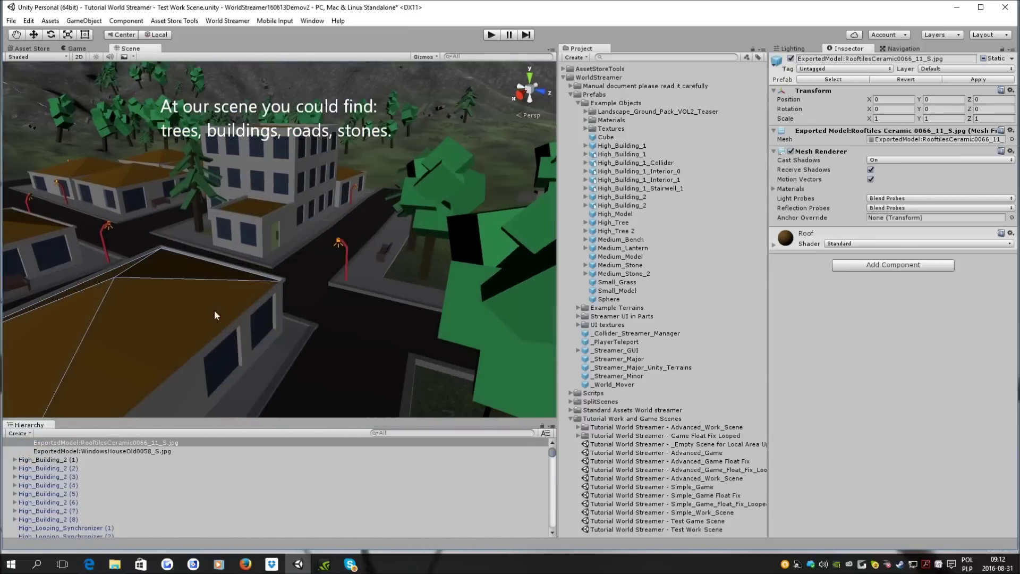
double_click(59, 452)
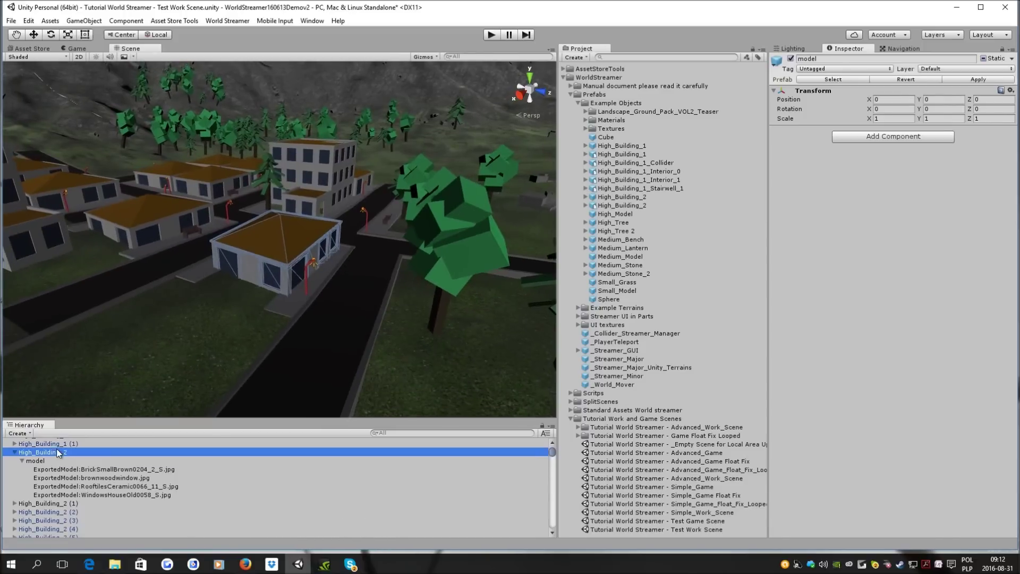
scroll(382, 255, "up", 5)
left_click(352, 298)
mouse_move(351, 298)
left_mouse_down("alt")
mouse_move(399, 255)
mouse_move(355, 260)
left_mouse_up("alt")
left_click(355, 259)
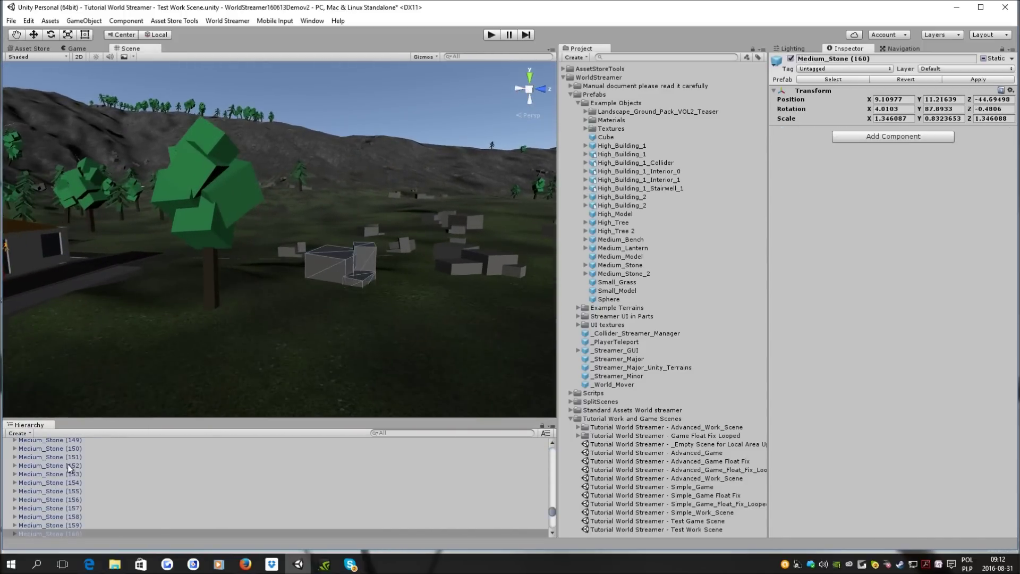
left_click(37, 533)
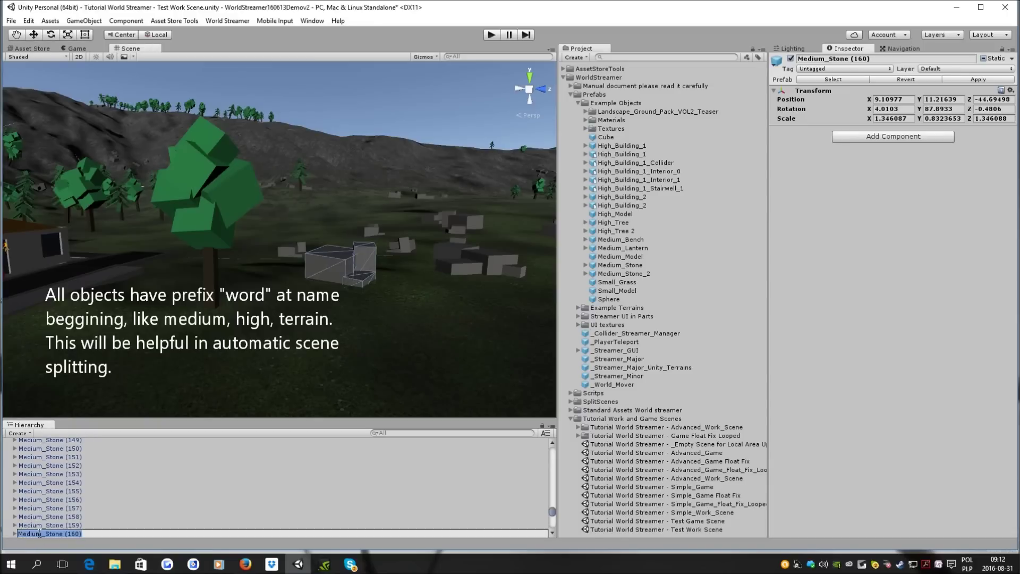
mouse_move(226, 322)
left_mouse_down("alt")
mouse_move(258, 292)
mouse_move(204, 329)
left_mouse_up("alt")
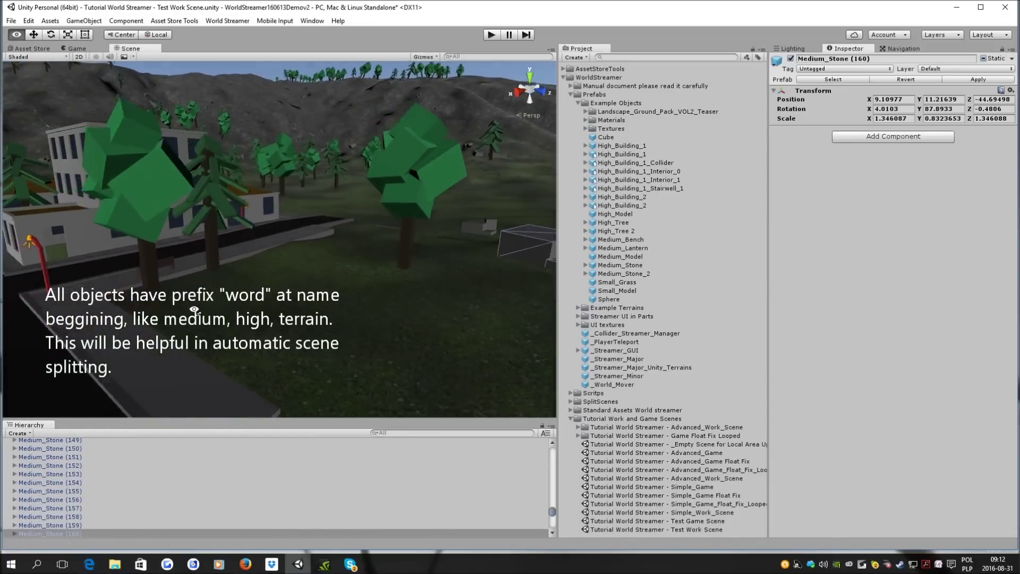
left_click(205, 326)
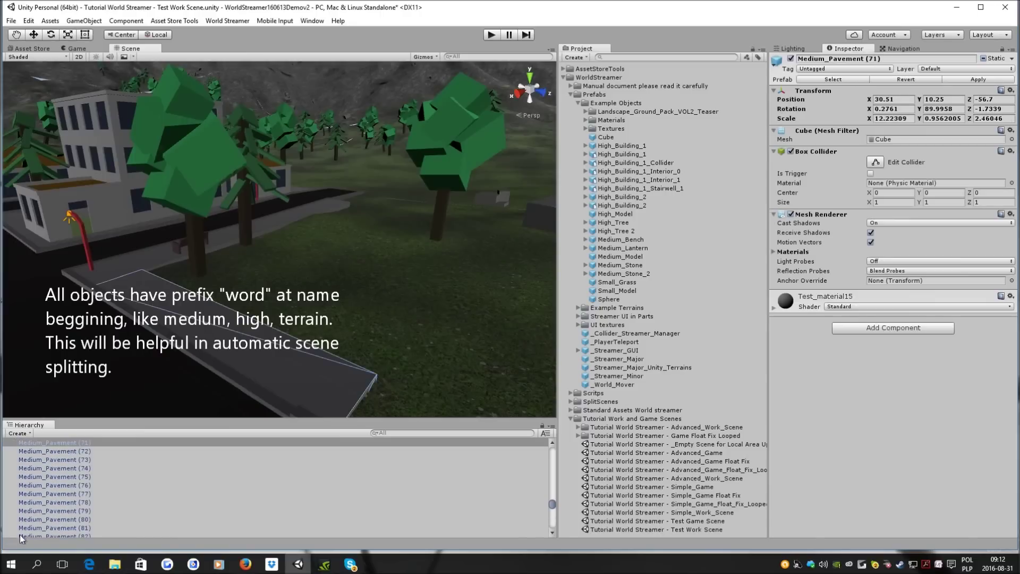
left_click(34, 444)
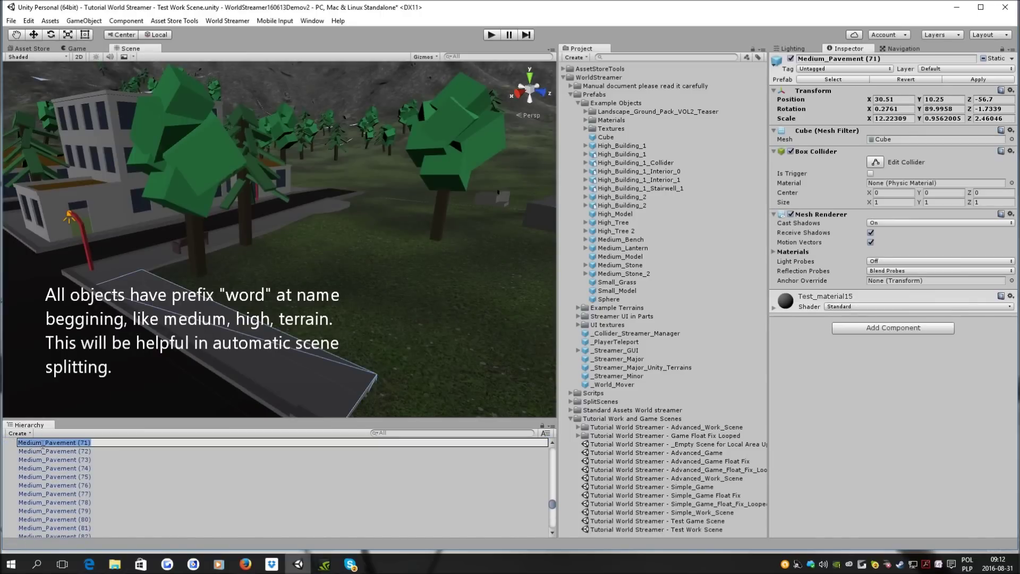
left_click_drag(205, 288, 372, 255, "alt")
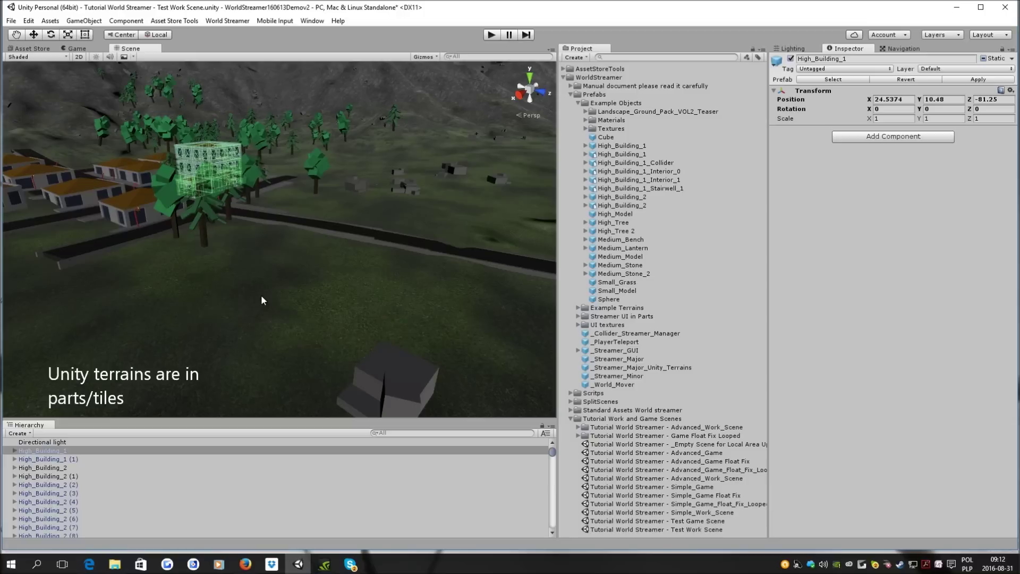
left_click(261, 295)
left_click(35, 534)
scroll(29, 537, "down", 2)
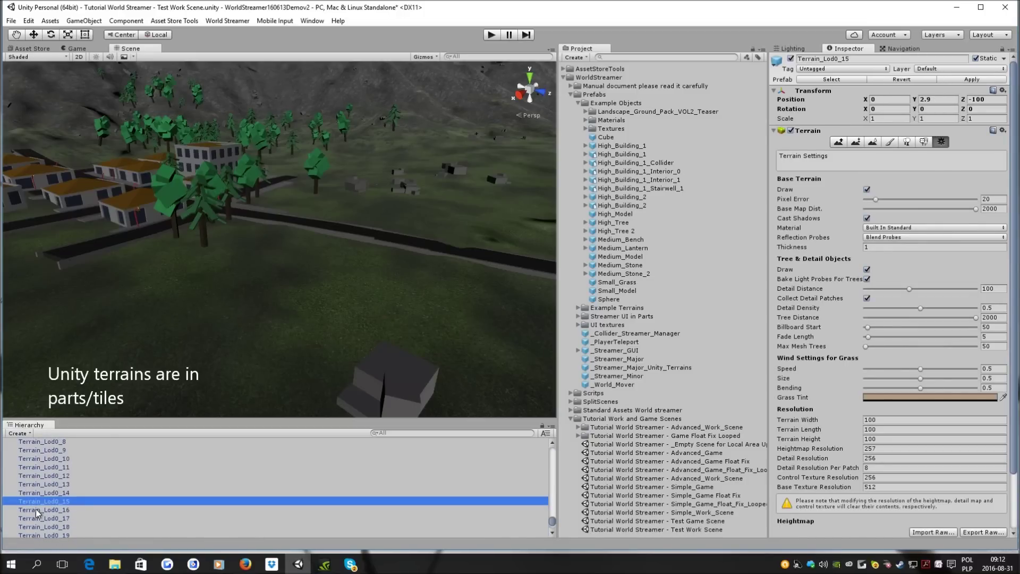
scroll(362, 254, "down", 8)
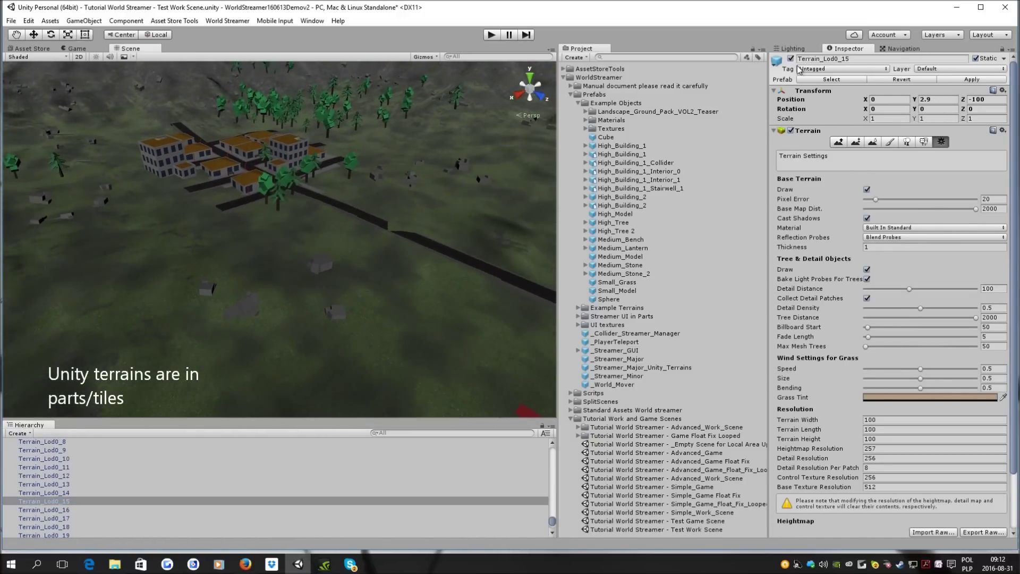
left_click(790, 60)
left_click(790, 59)
left_click(790, 60)
left_click(790, 59)
left_click_drag(348, 190, 384, 201, "alt")
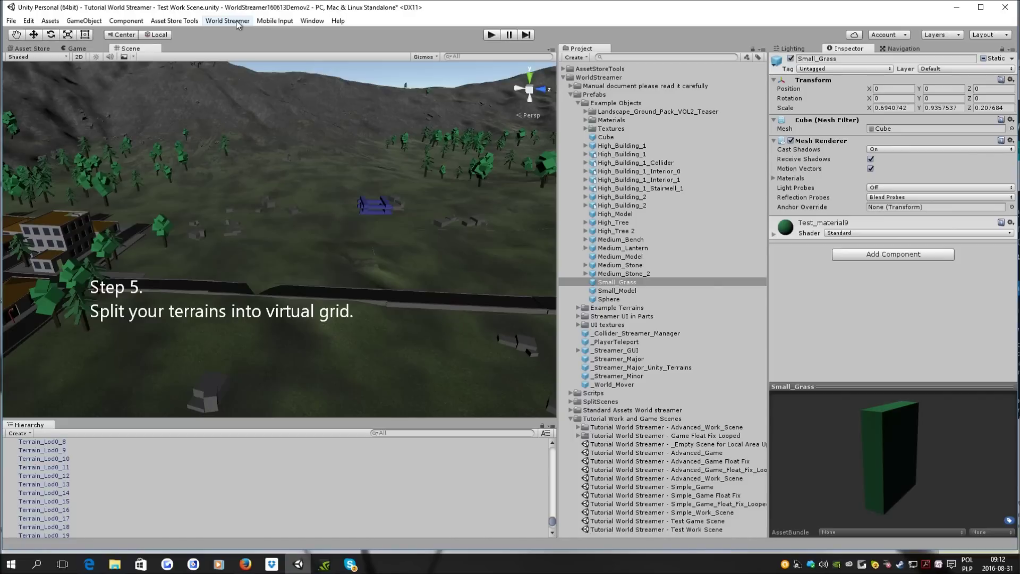
- Open the World Streamer Scene Splitter and add a streaming layer for the terrains
left_click(237, 22)
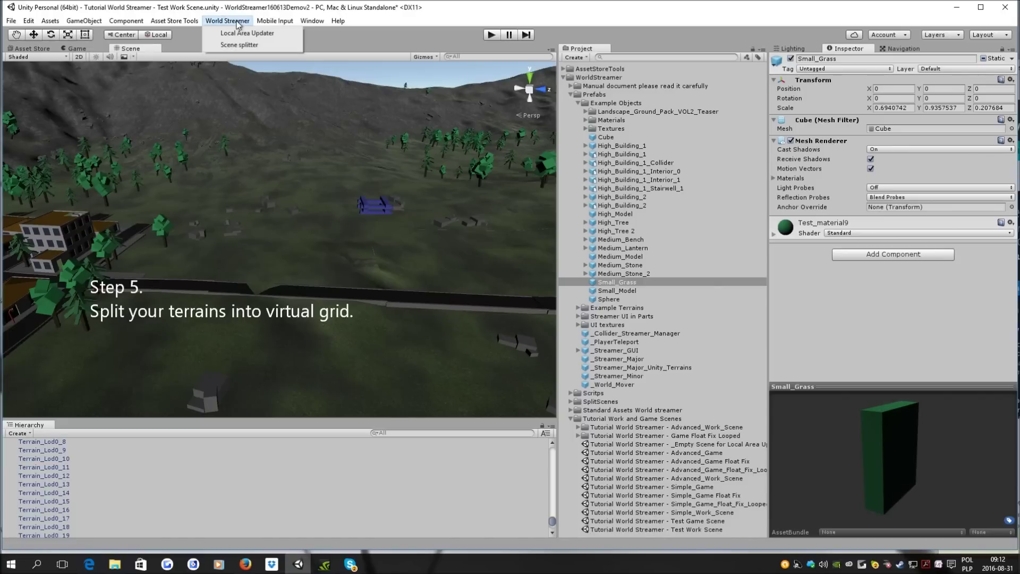
left_click(232, 47)
mouse_move(848, 105)
left_mouse_down()
mouse_move(616, 117)
mouse_move(450, 99)
left_mouse_up()
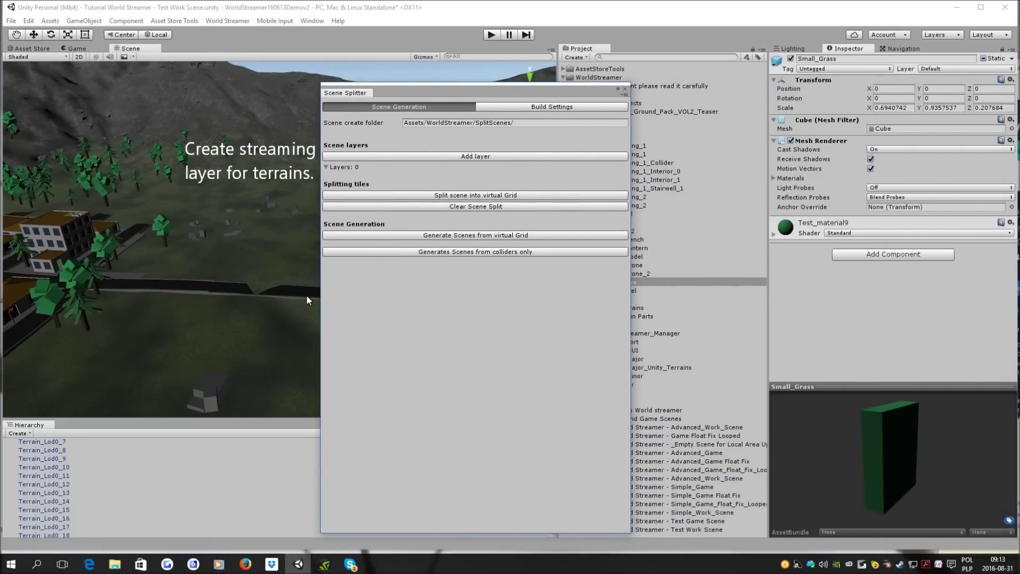
left_click(433, 157)
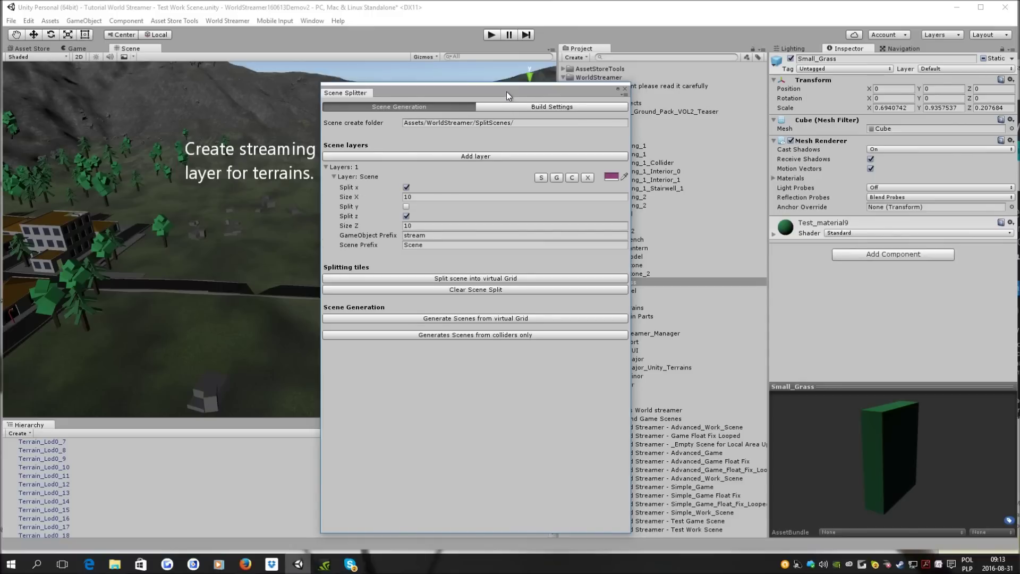
left_click_drag(506, 95, 426, 115)
- Make the new layer's gizmo colour red, then select terrain tile Terrain_Lod0_12
left_click(530, 196)
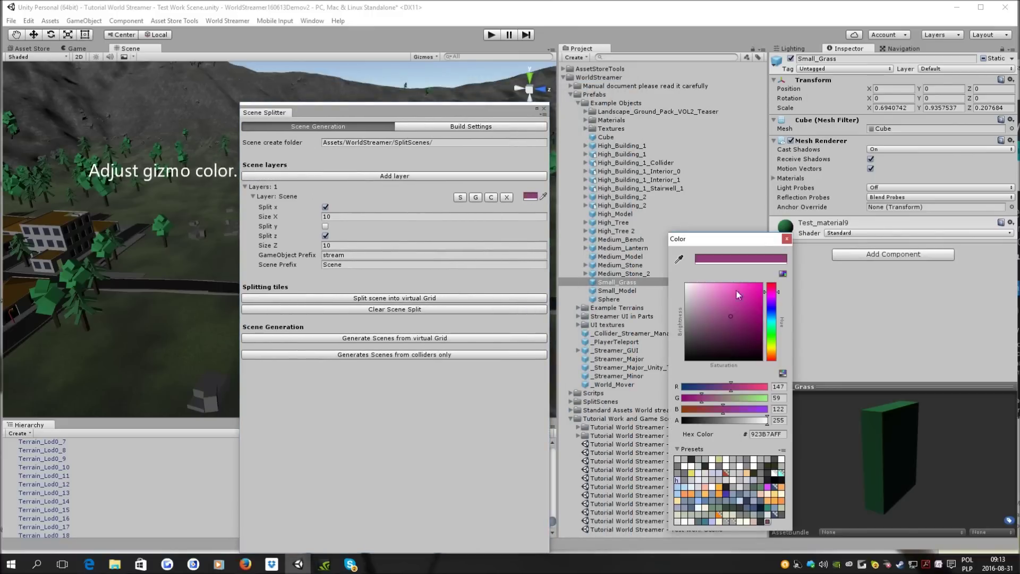
left_click_drag(774, 293, 786, 271)
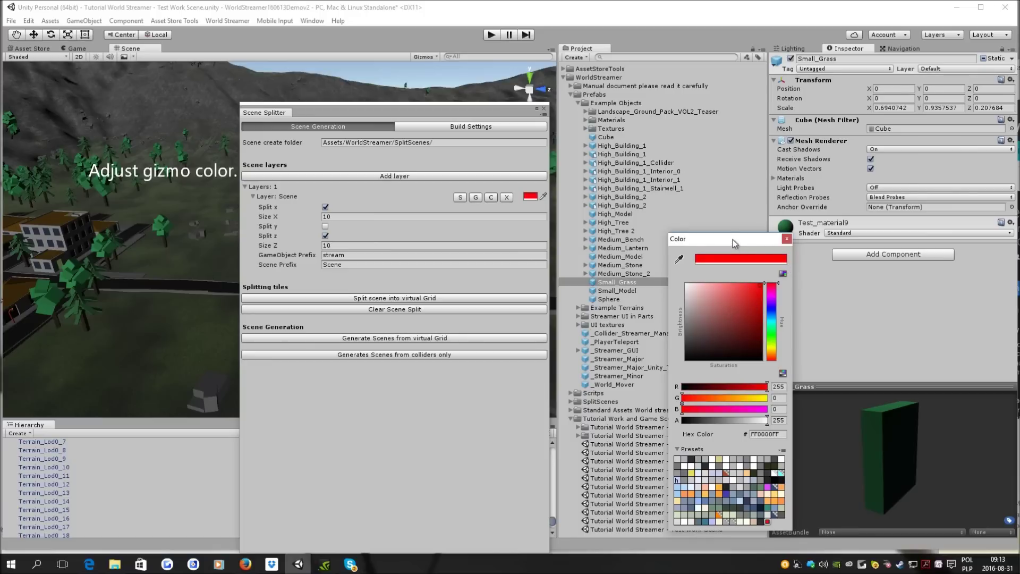
left_click_drag(732, 240, 801, 256)
left_click(856, 254)
left_click(40, 484)
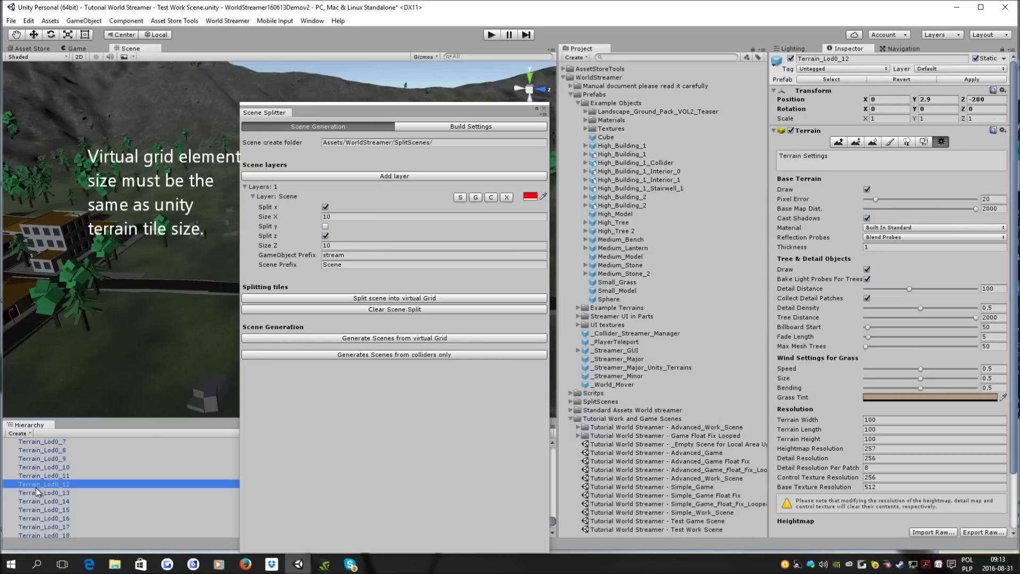
- Copy the terrain's width and length (100) into the layer's Size X and Size Z
left_click(884, 421)
double_click(884, 424)
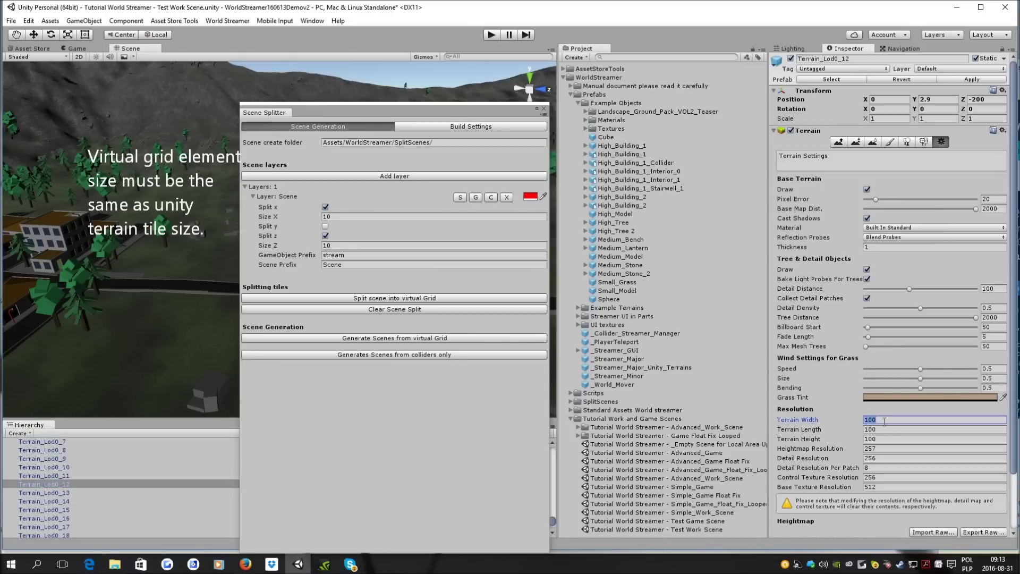
key("ctrl+c")
left_click(350, 219)
key("ctrl+v")
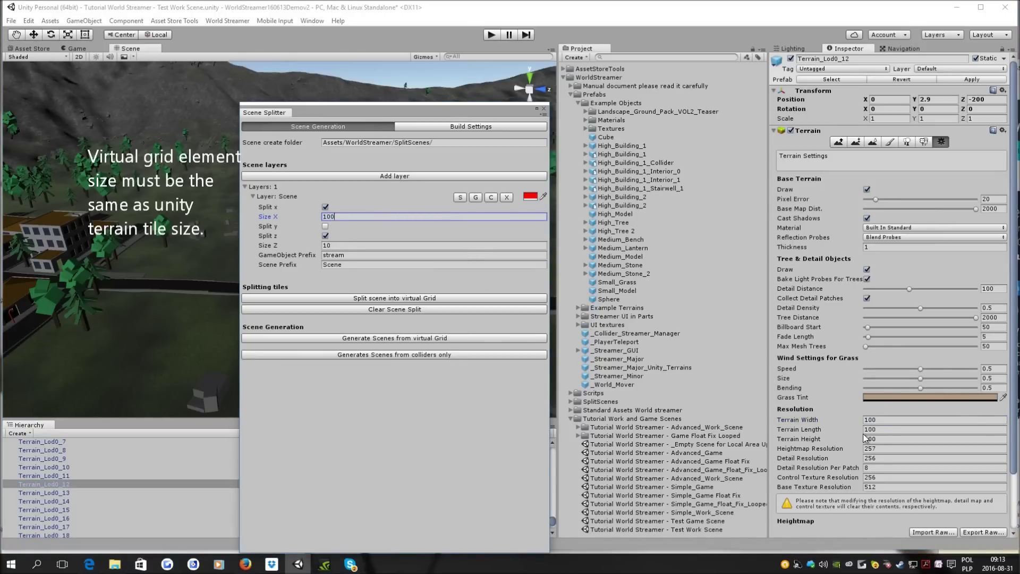
double_click(885, 429)
key("ctrl+c")
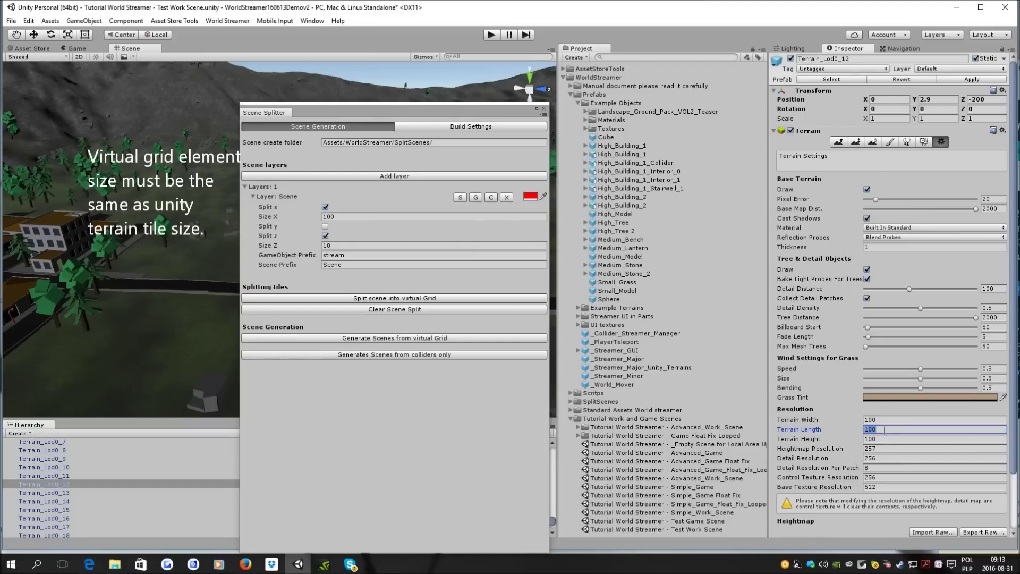
left_click(339, 247)
key("ctrl+v")
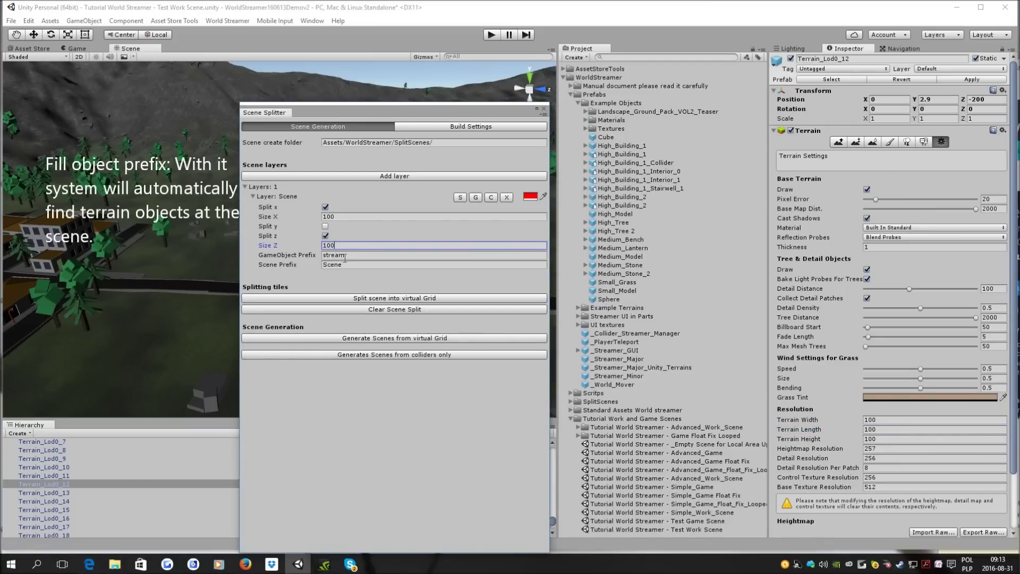
- Set the layer's GameObject Prefix to Terrain and Scene Prefix to Test_Terrain
left_click(350, 257)
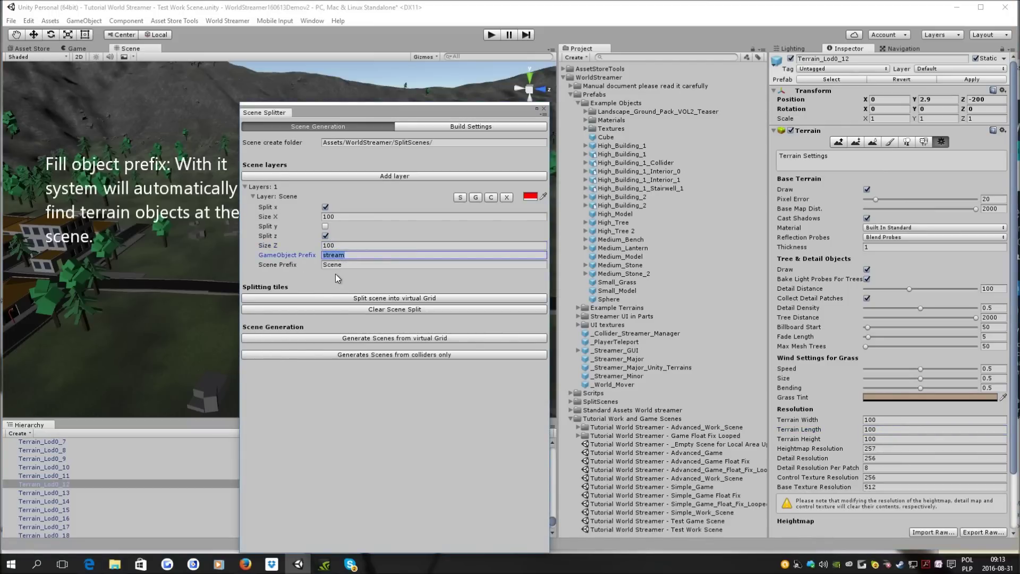
left_click(42, 484)
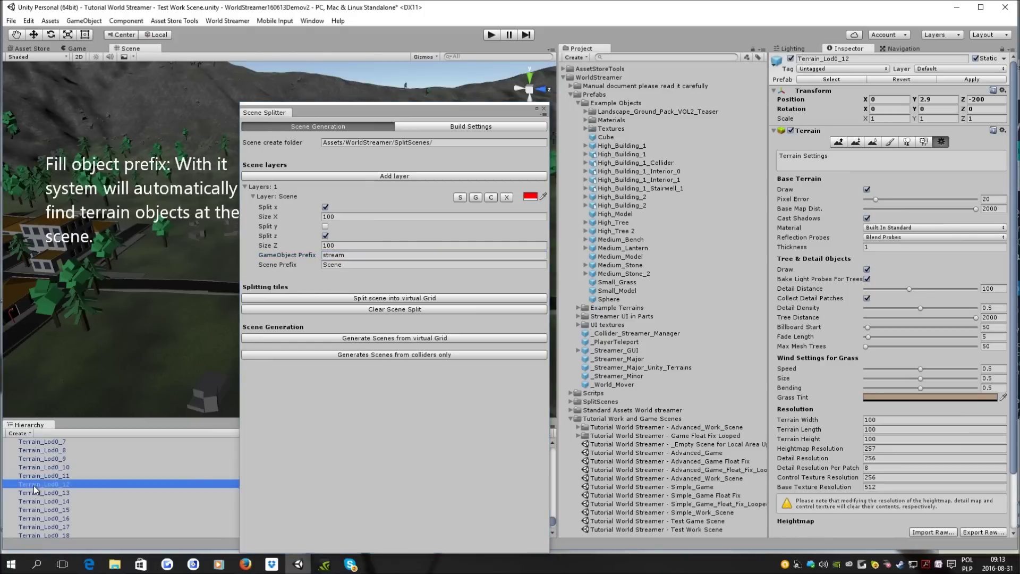
left_click_drag(41, 484, 12, 486)
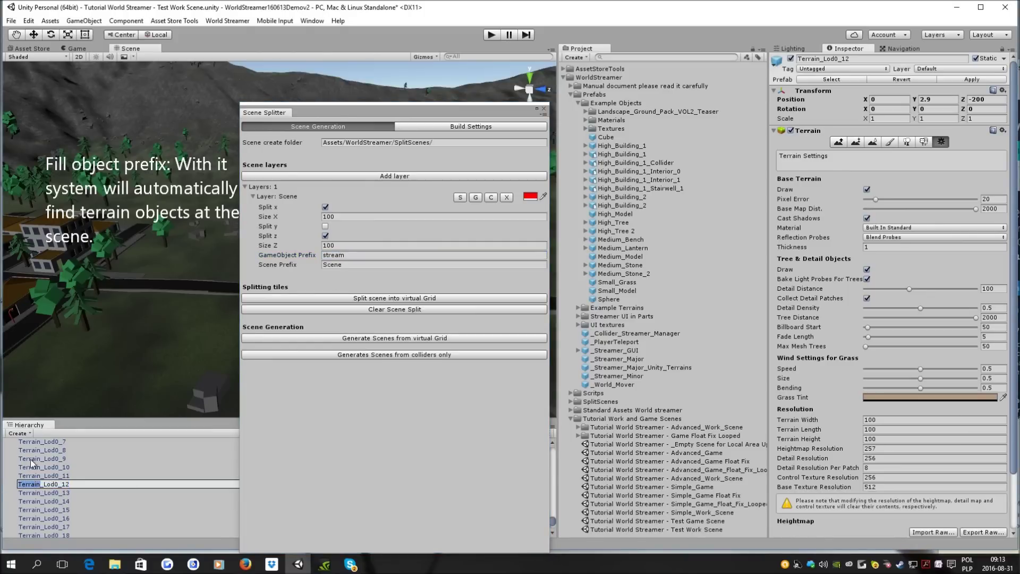
left_click(344, 256)
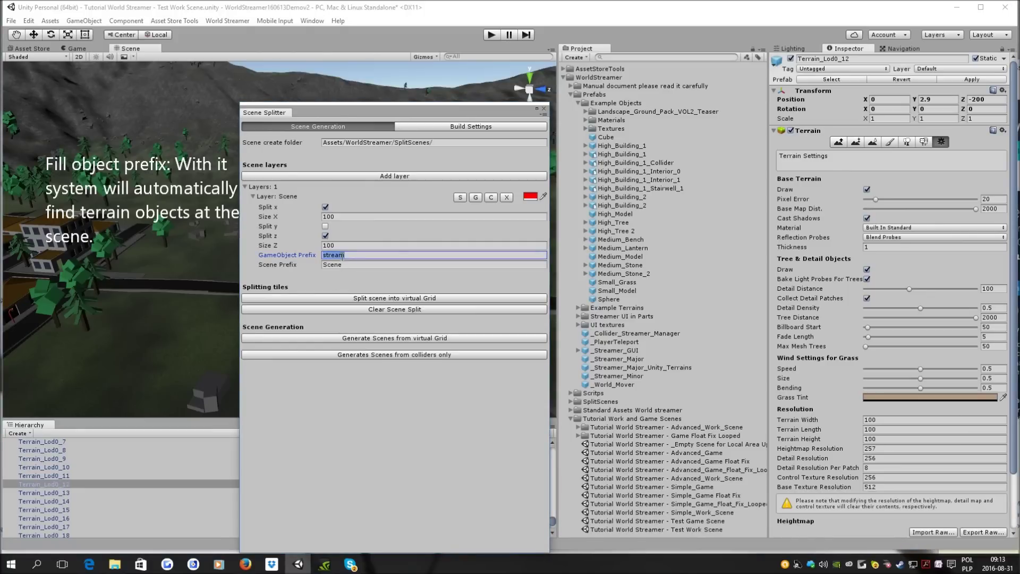
key("ctrl+v")
left_click(347, 266)
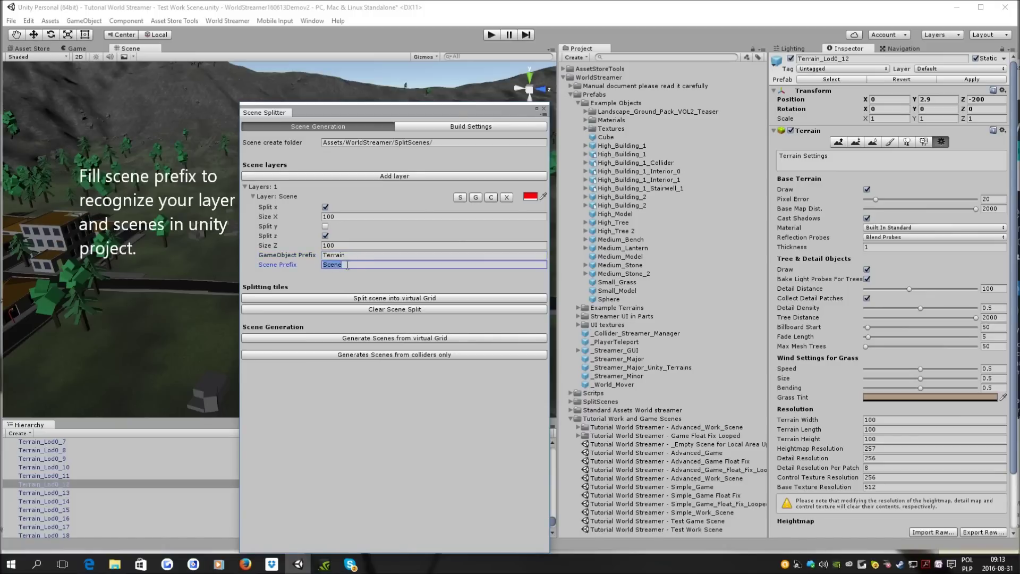
type("Test_Terrain")
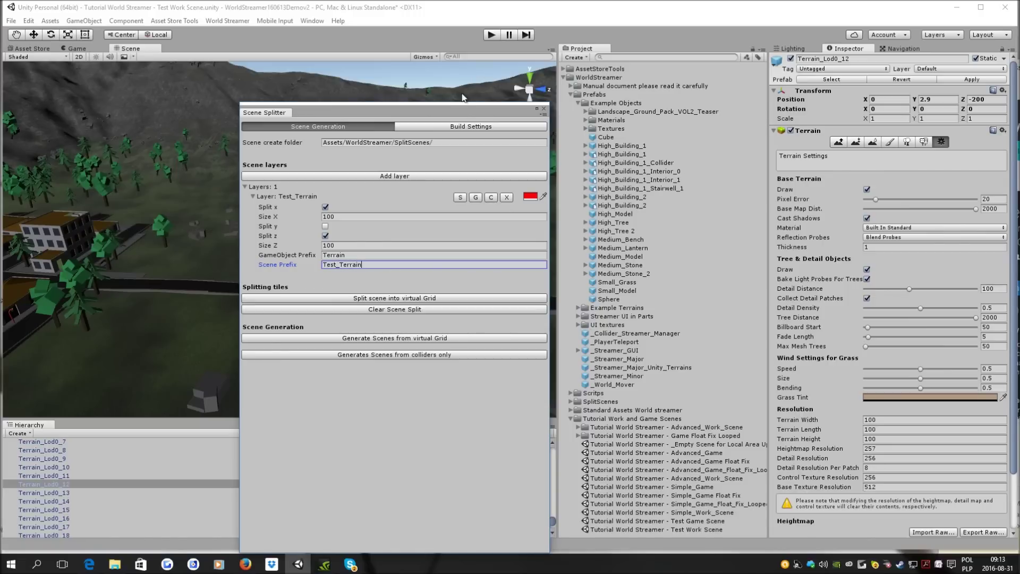
left_click_drag(465, 111, 649, 111)
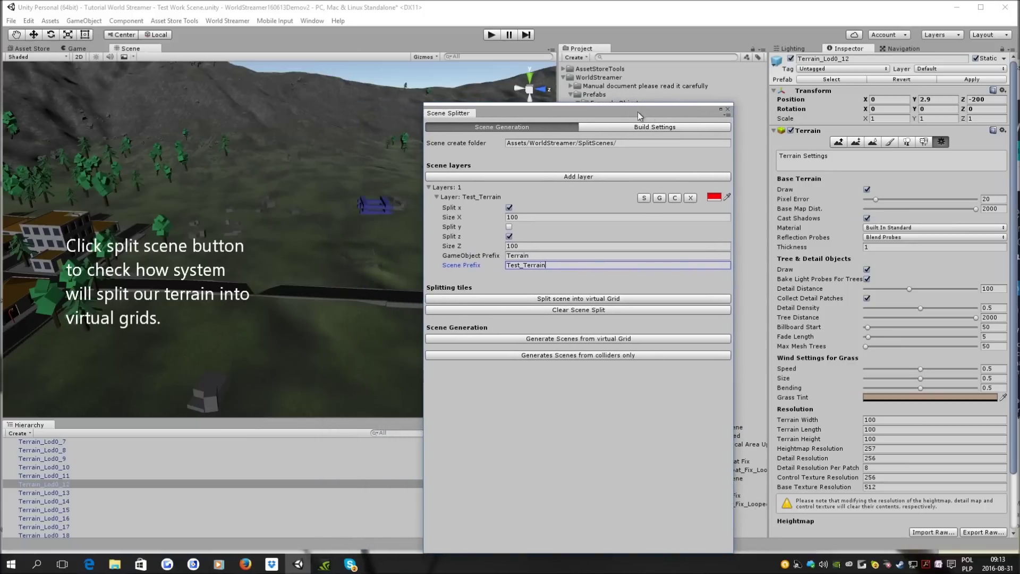
- Split the terrain into a virtual grid and select the generated Test_Terrain cells to view from above
left_click(543, 299)
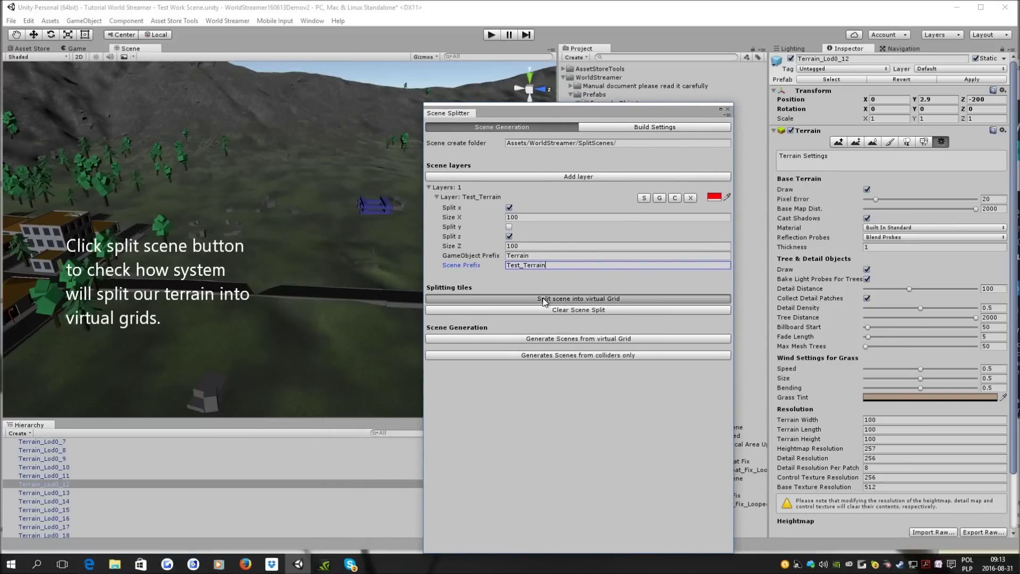
left_click(37, 458)
left_click(39, 518, "shift")
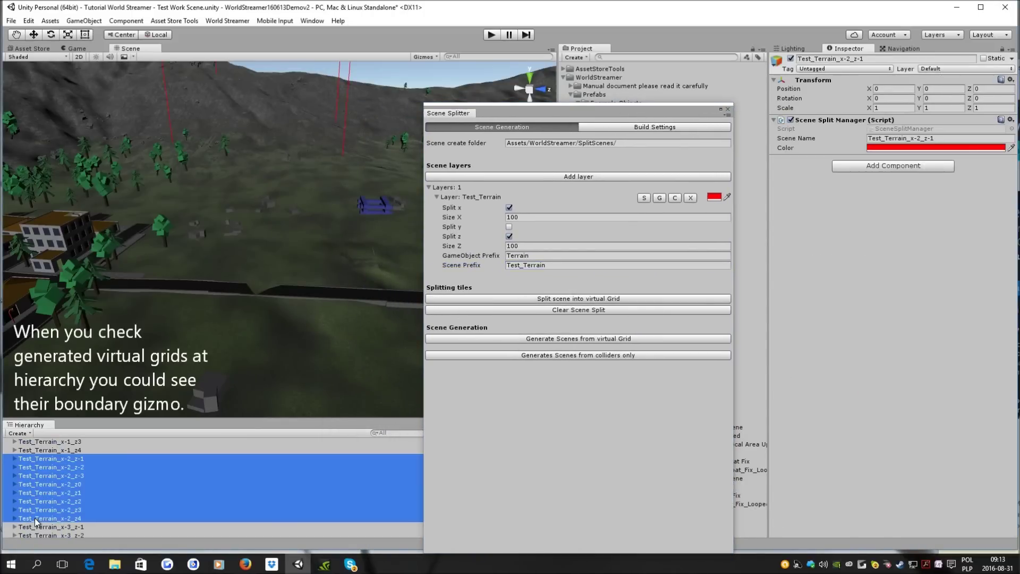
mouse_move(237, 228)
left_mouse_down("alt")
mouse_move(291, 156)
mouse_move(118, 258)
left_mouse_up("alt")
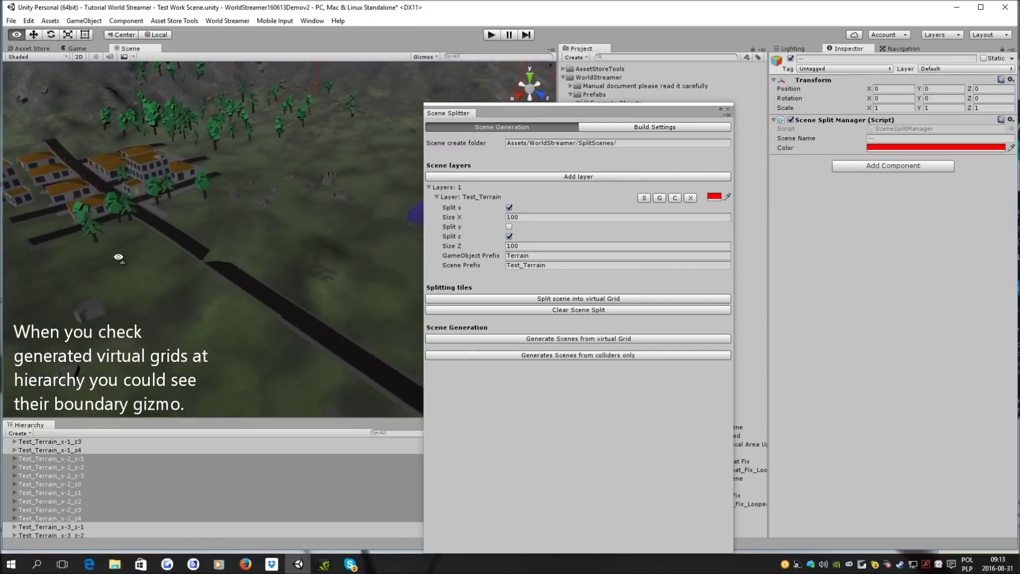
scroll(118, 258, "down", 10)
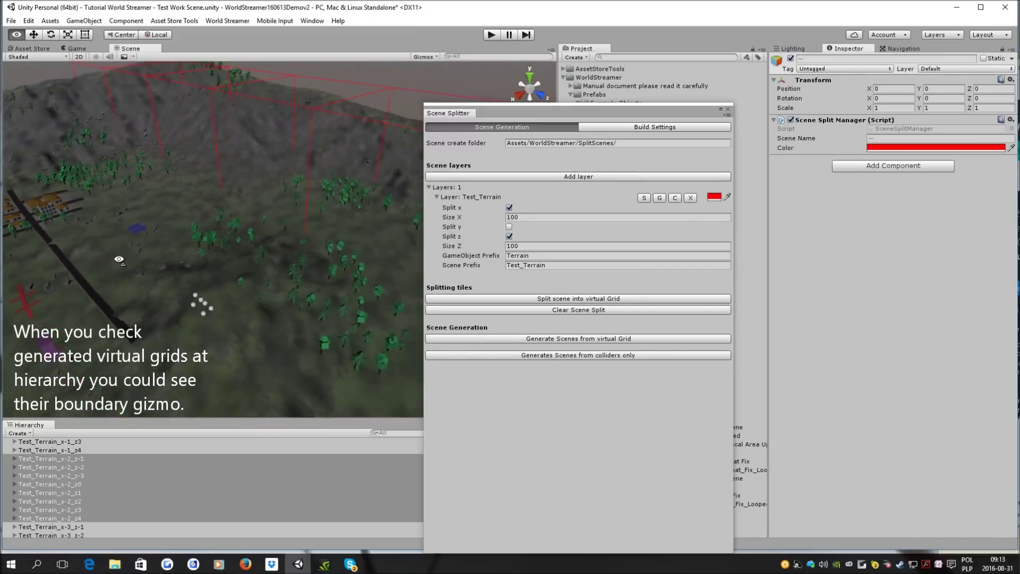
left_click_drag(118, 259, 395, 156, "alt")
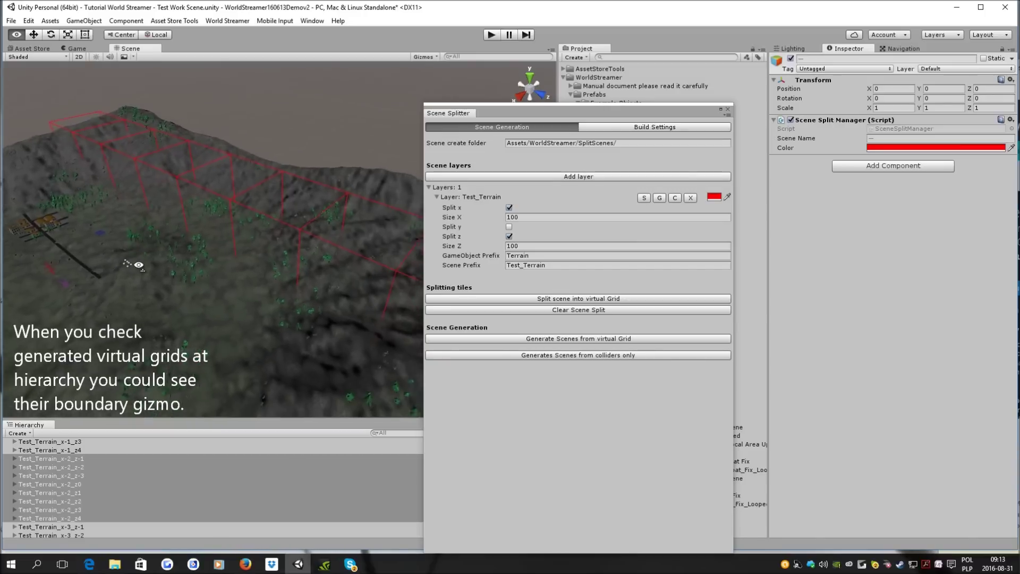
- Toggle the selected grid cells off and on, and orbit closer to inspect their red boundary gizmos
left_click_drag(496, 115, 684, 99)
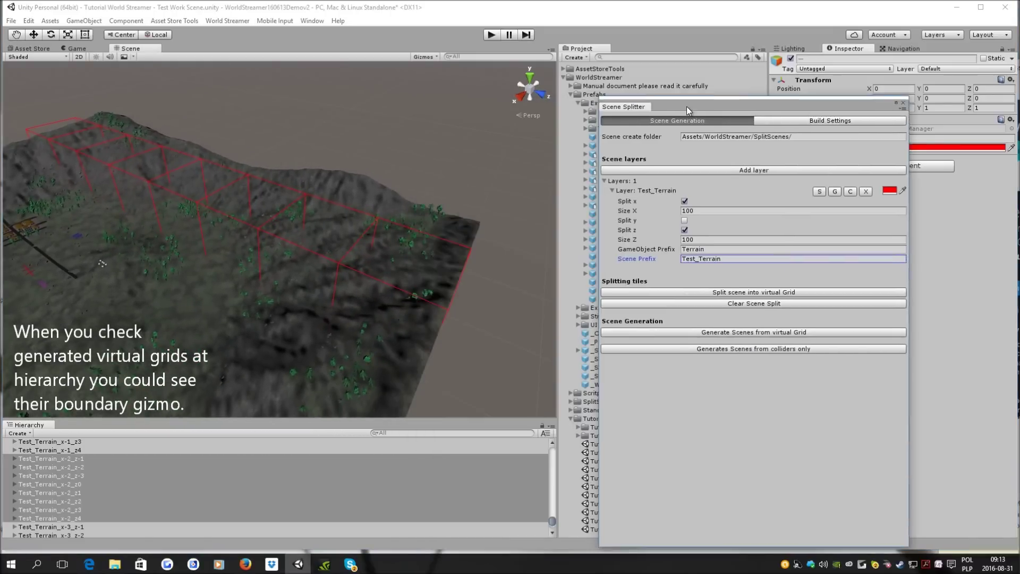
left_click_drag(376, 166, 363, 162, "alt")
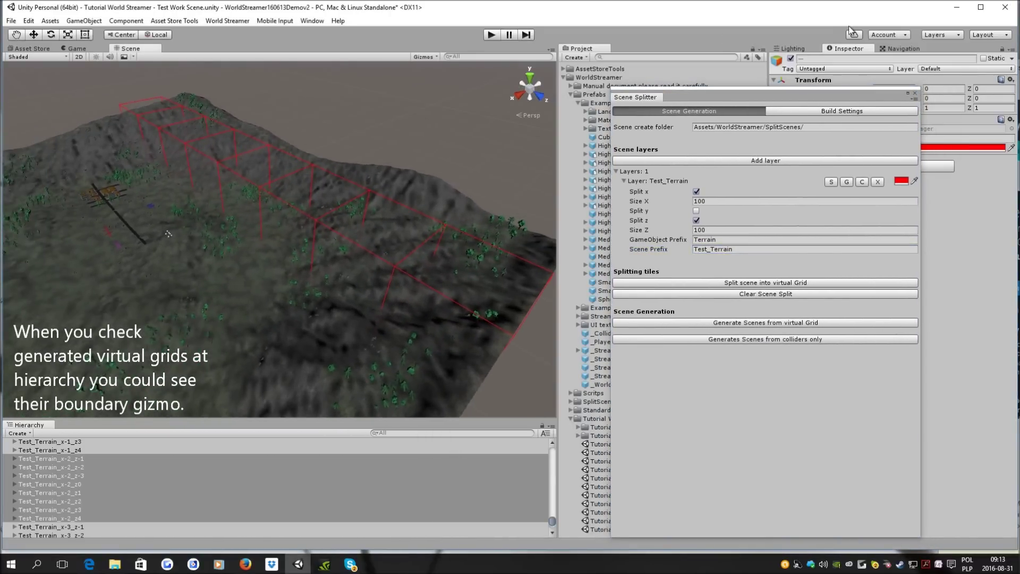
left_click(790, 59)
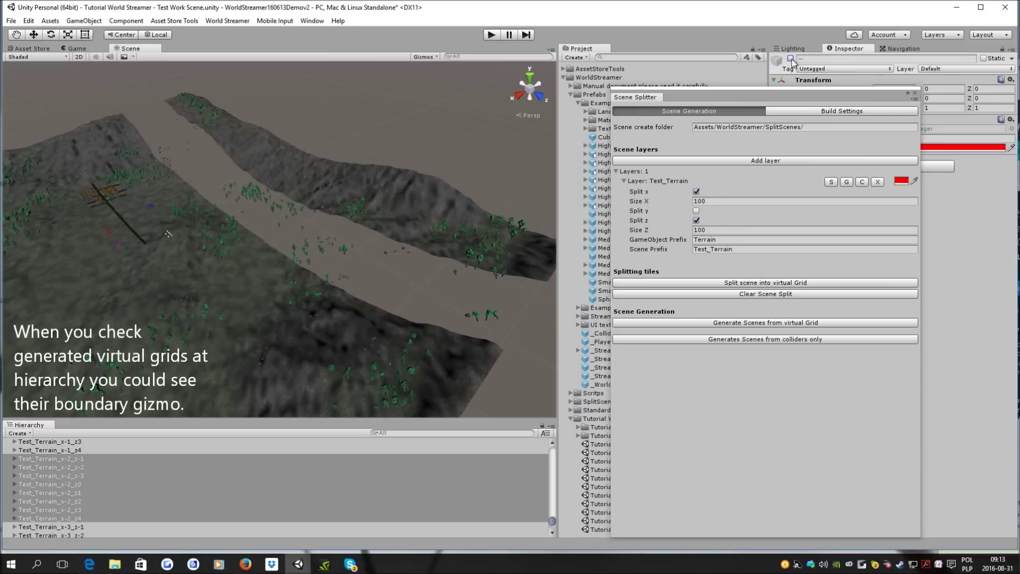
left_click(791, 58)
left_click_drag(379, 206, 275, 208, "alt")
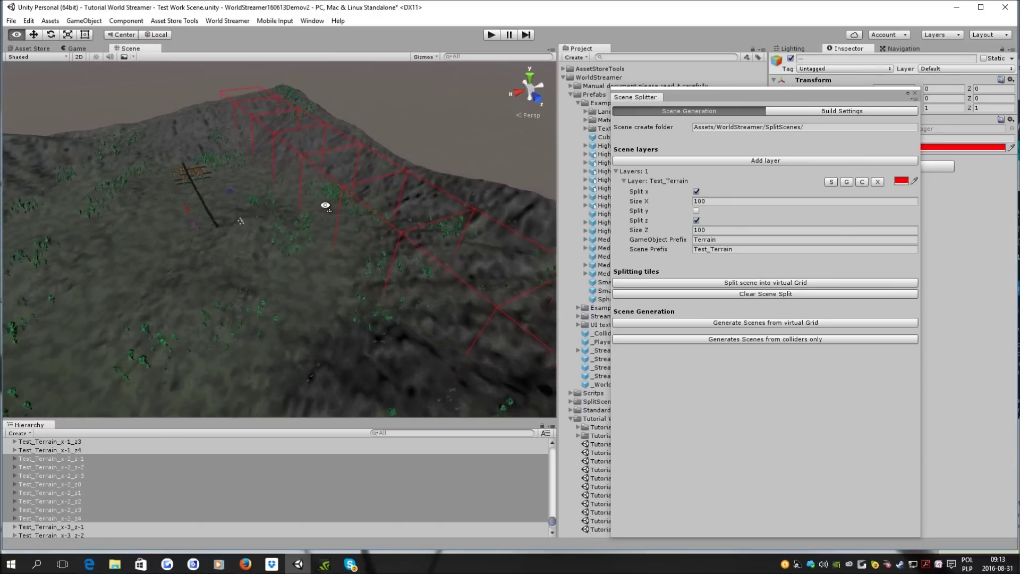
mouse_move(275, 208)
right_mouse_down()
mouse_move(234, 187)
mouse_move(417, 162)
right_mouse_up()
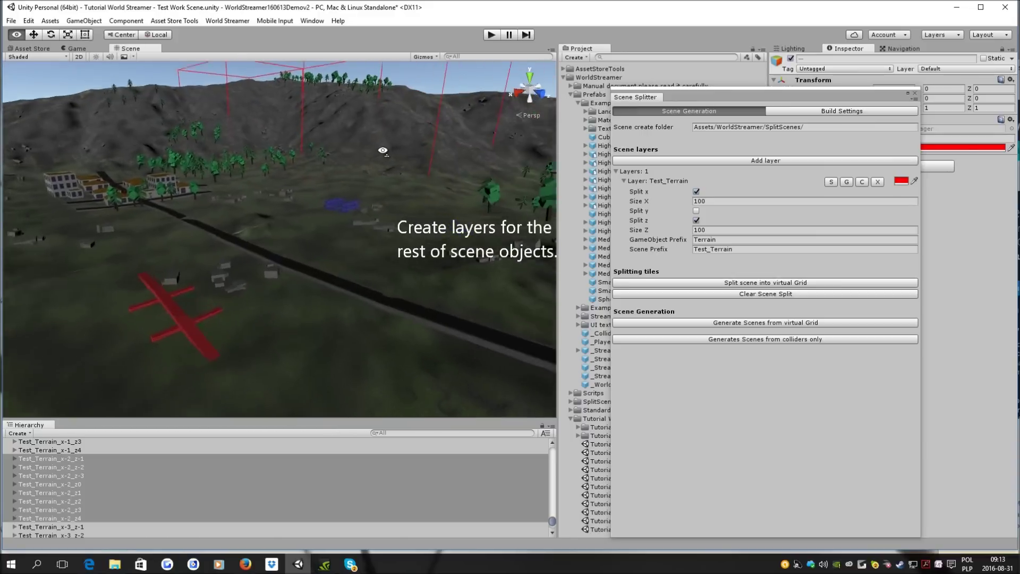
- Select a road piece and check that its name begins with High
left_click(297, 302)
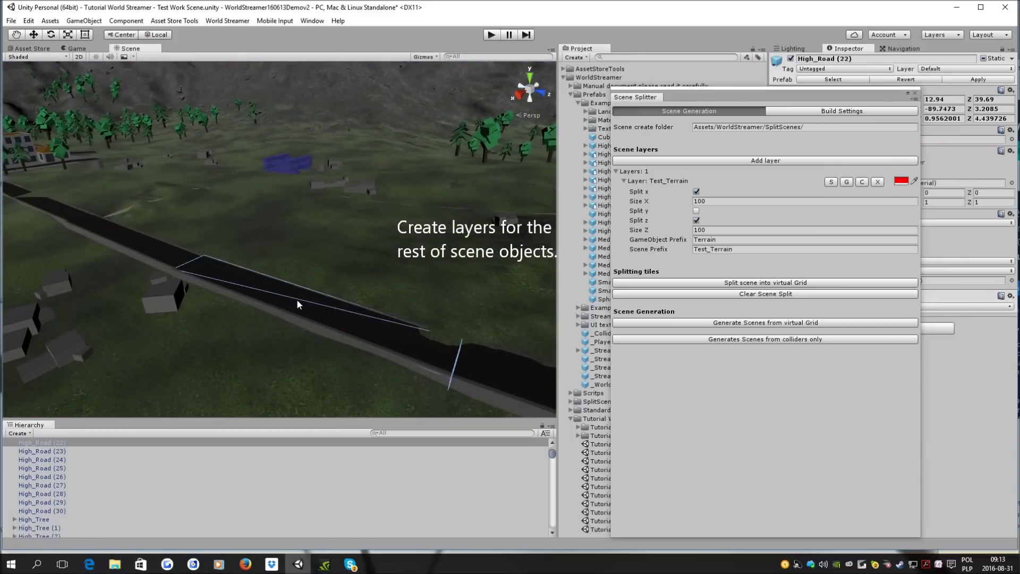
left_click(26, 444)
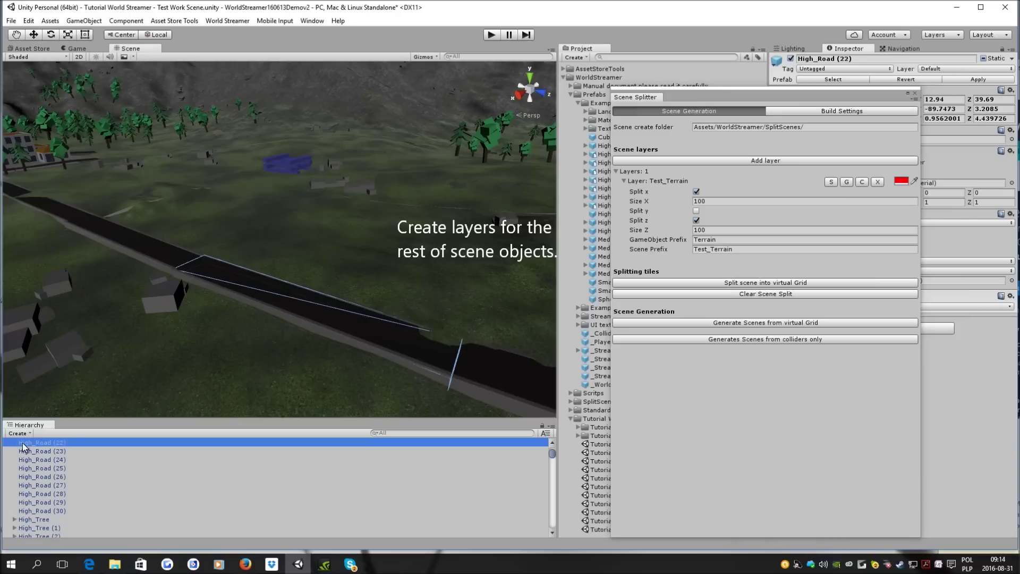
double_click(29, 444)
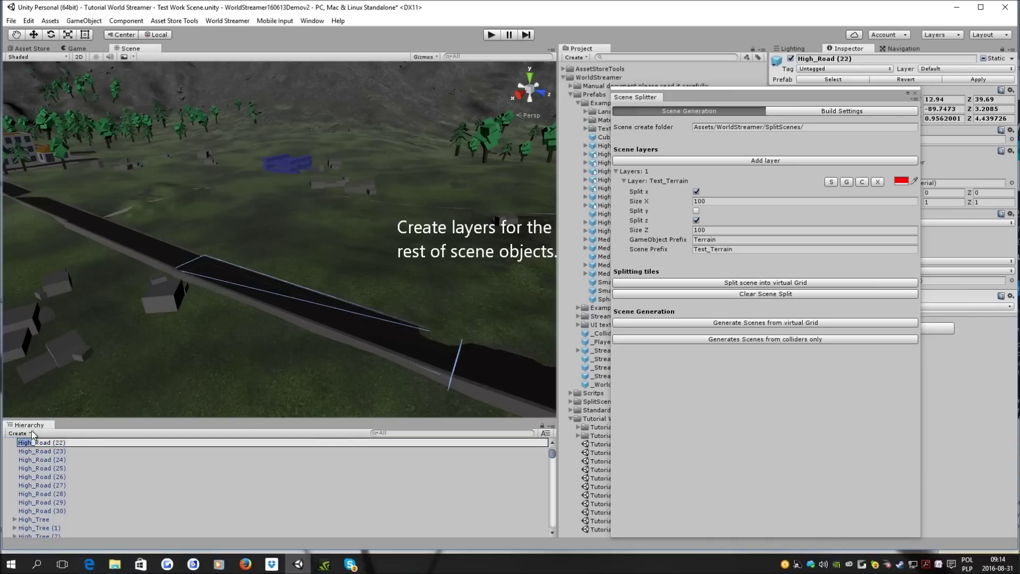
left_click(705, 183)
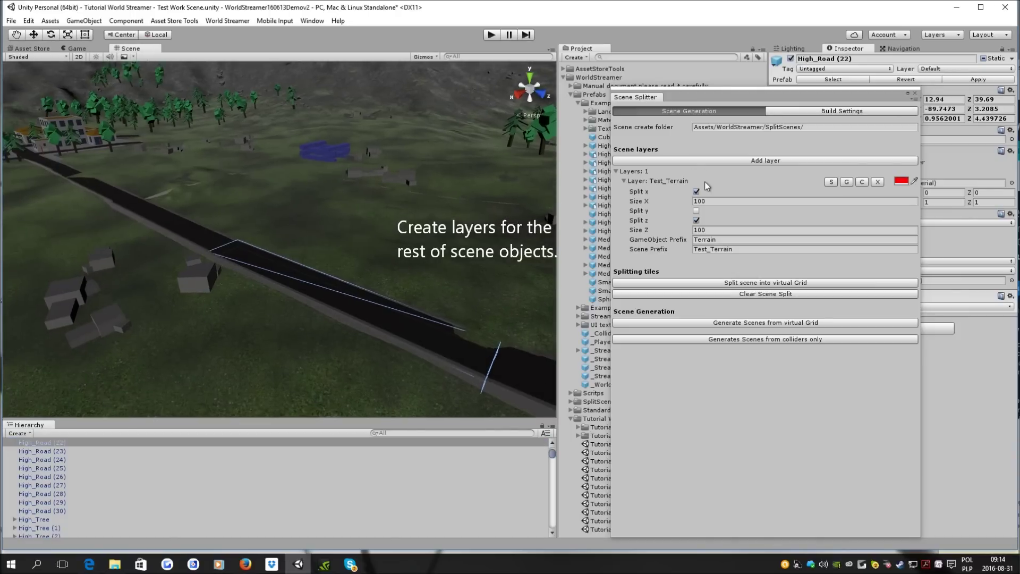
- Add a second Scene Splitter layer with a full blue gizmo colour
left_click(817, 159)
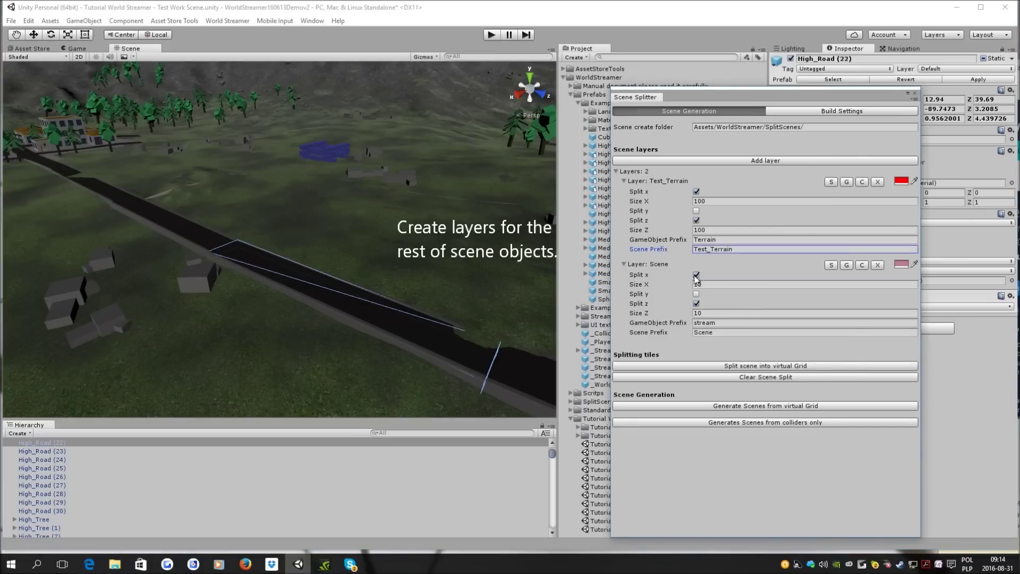
left_click(900, 265)
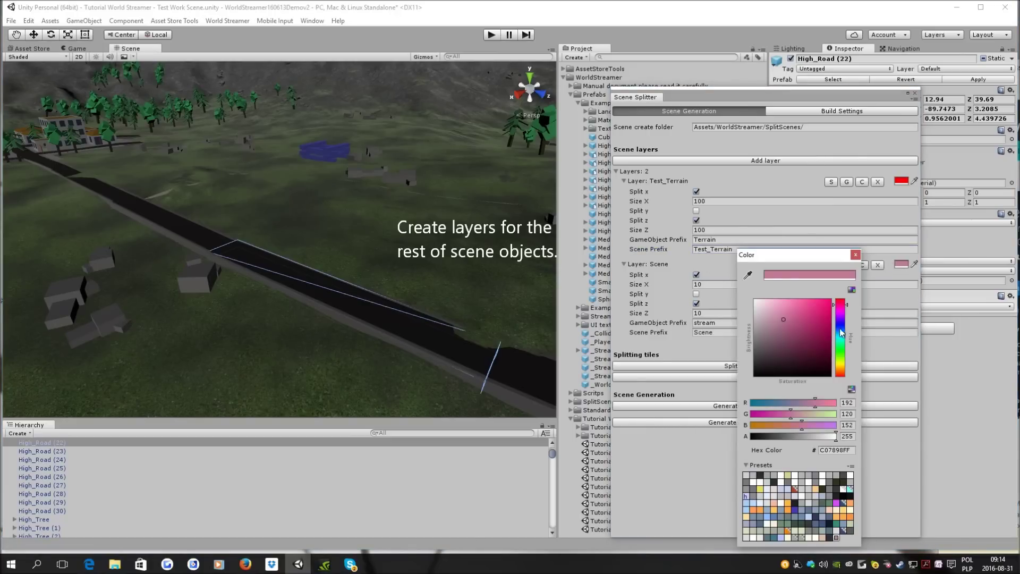
left_click(838, 326)
left_click_drag(799, 324, 832, 299)
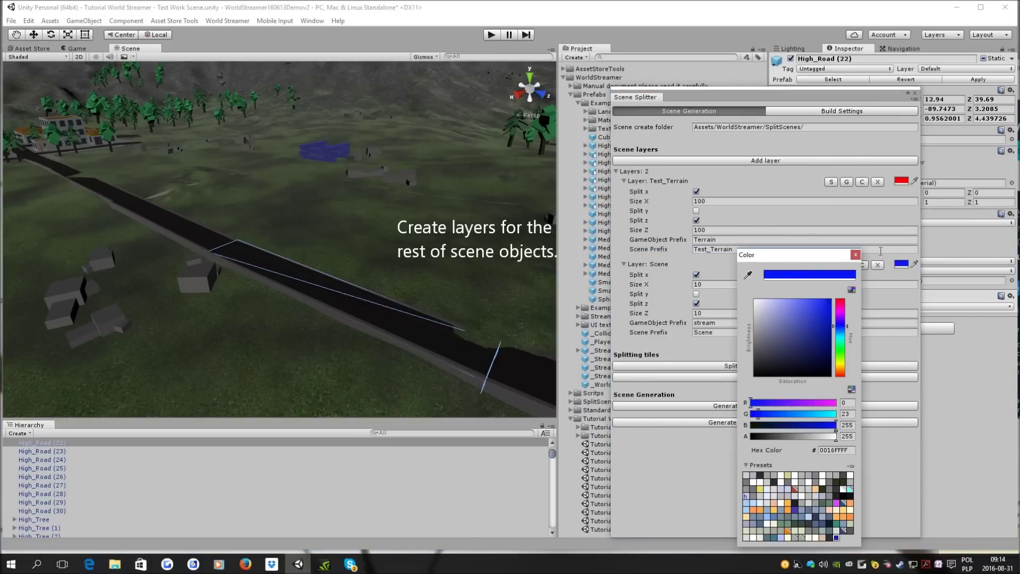
left_click(853, 256)
- Give the second layer Size X/Z 50, GameObject Prefix High and Scene Prefix Big_Object
left_click(751, 285)
type("50")
left_click(726, 317)
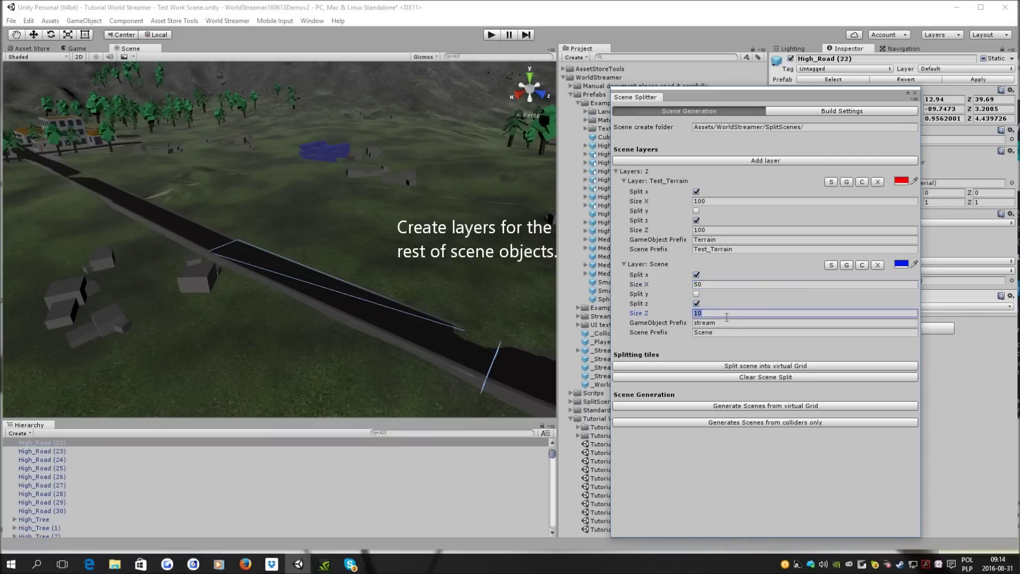
type("50")
left_click(716, 323)
type("High")
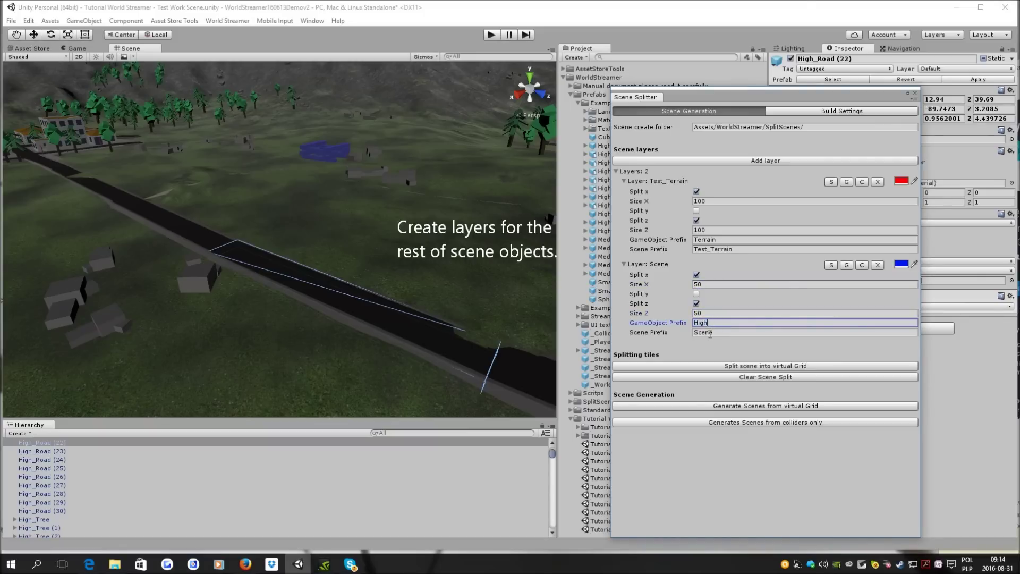
left_click(726, 332)
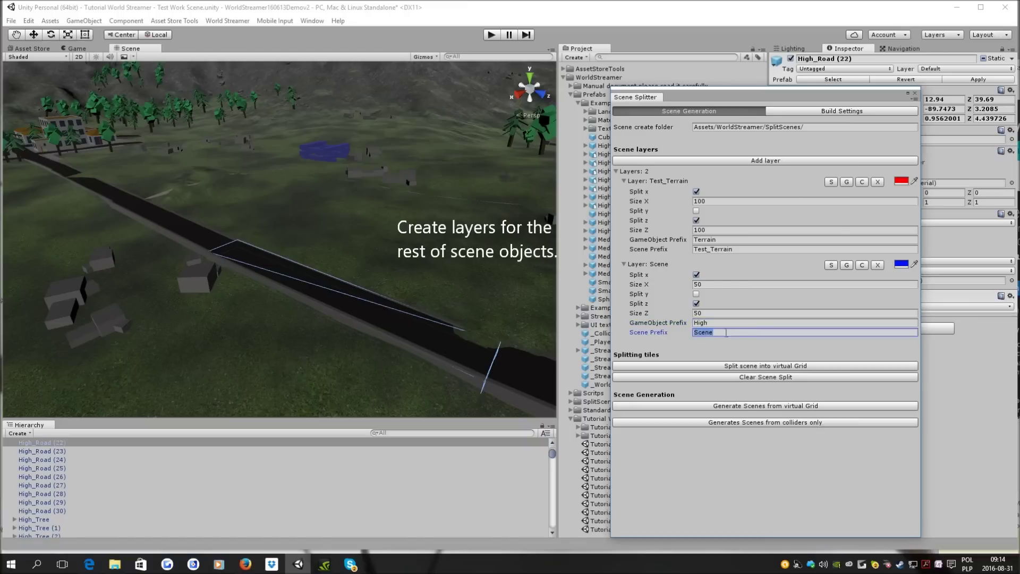
type("Big_Object")
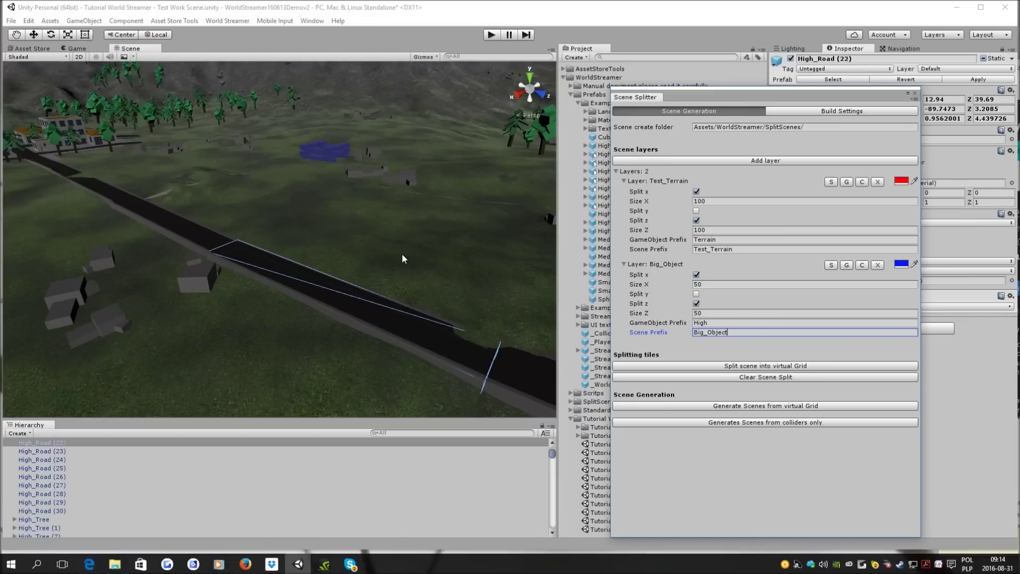
right_click_drag(402, 255, 275, 305)
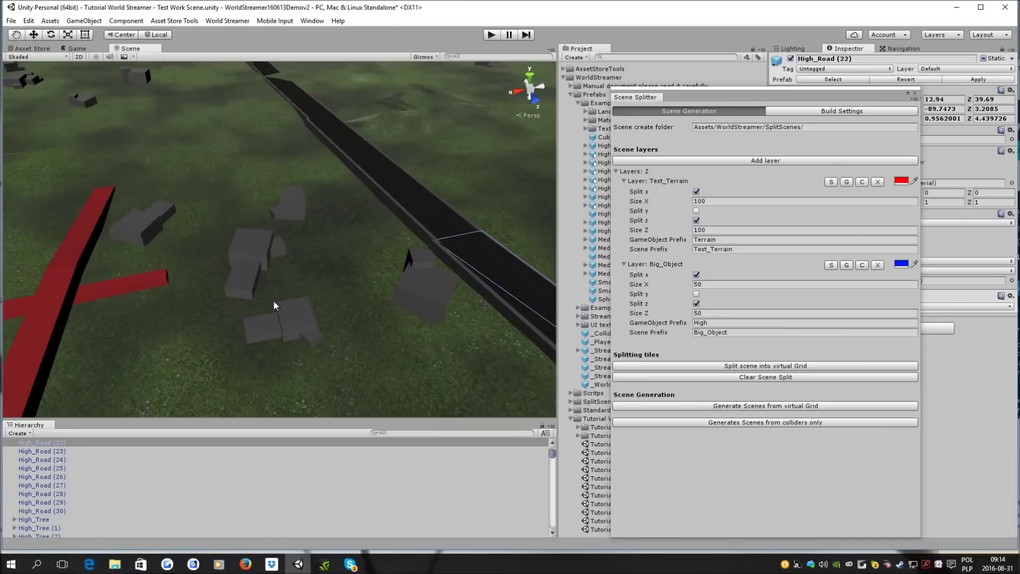
- Select a stone and check that its name begins with Medium
left_click(250, 245)
left_click(36, 535)
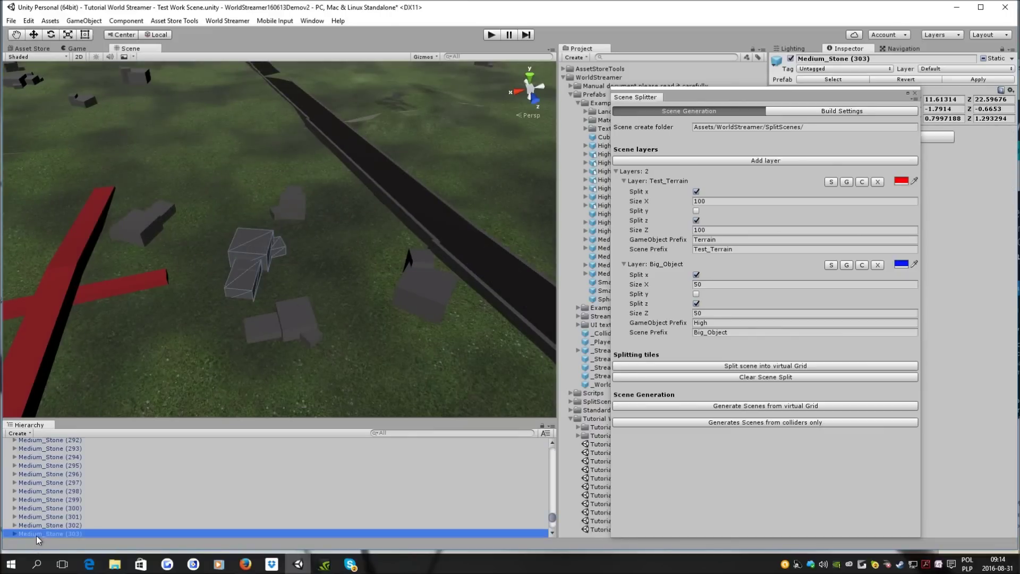
double_click(37, 533)
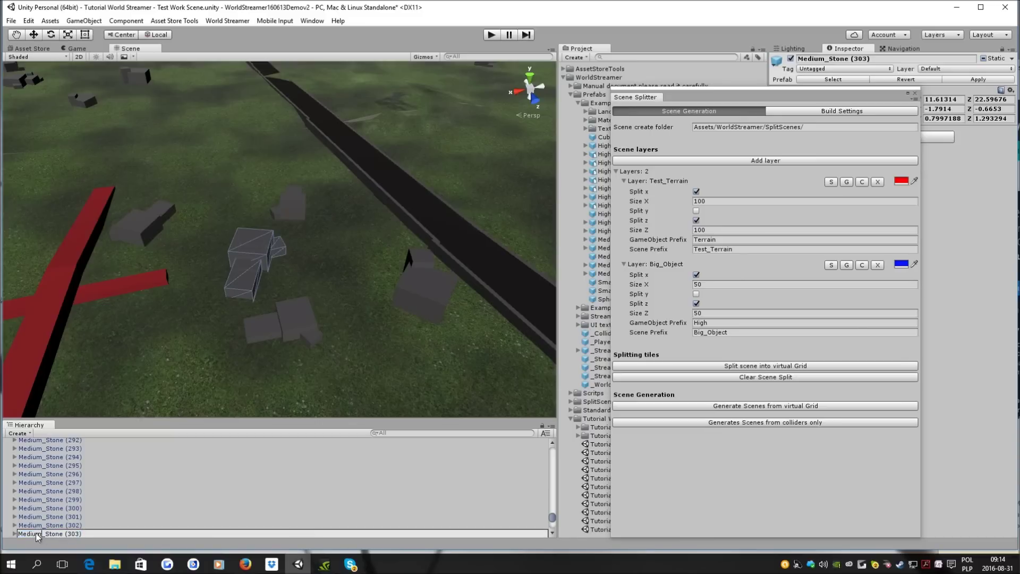
mouse_move(150, 289)
left_mouse_down("alt")
mouse_move(290, 217)
mouse_move(271, 204)
left_mouse_up("alt")
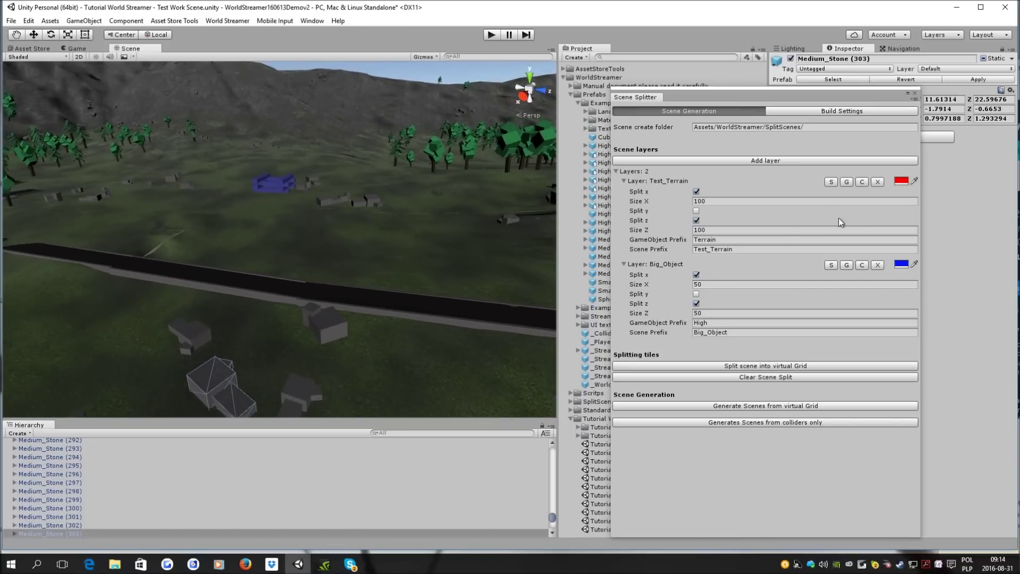
- Add a third layer with Size X/Z 50, GameObject Prefix Medium and Scene Prefix Medium_Object
left_click(762, 161)
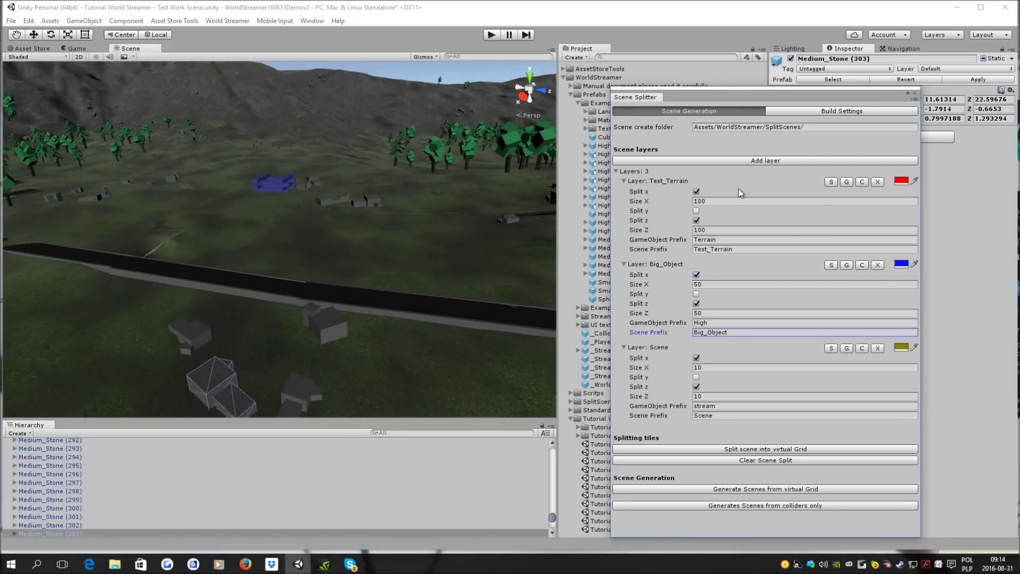
left_click(702, 368)
type("0")
left_click(709, 396)
type("50")
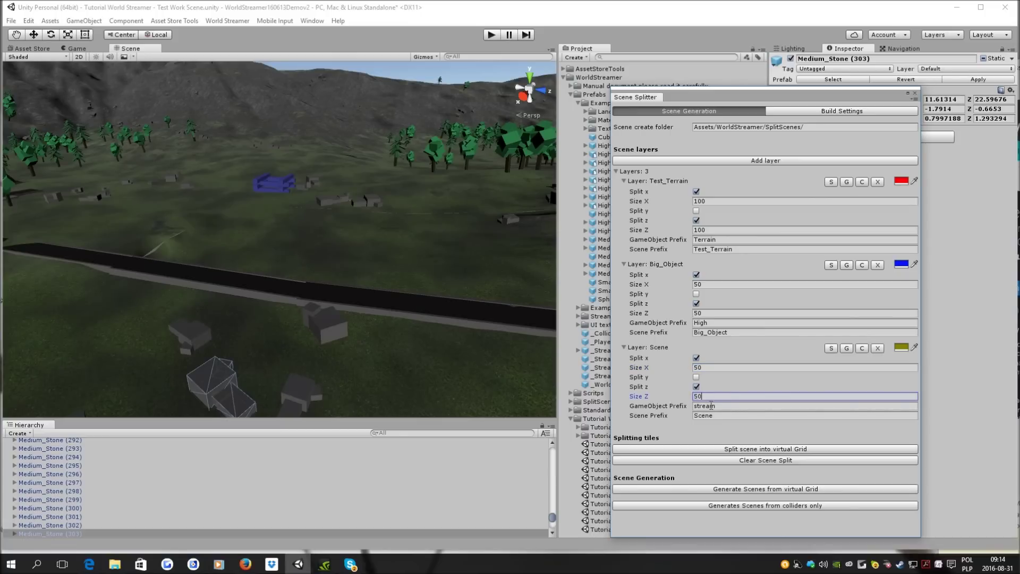
left_click(712, 406)
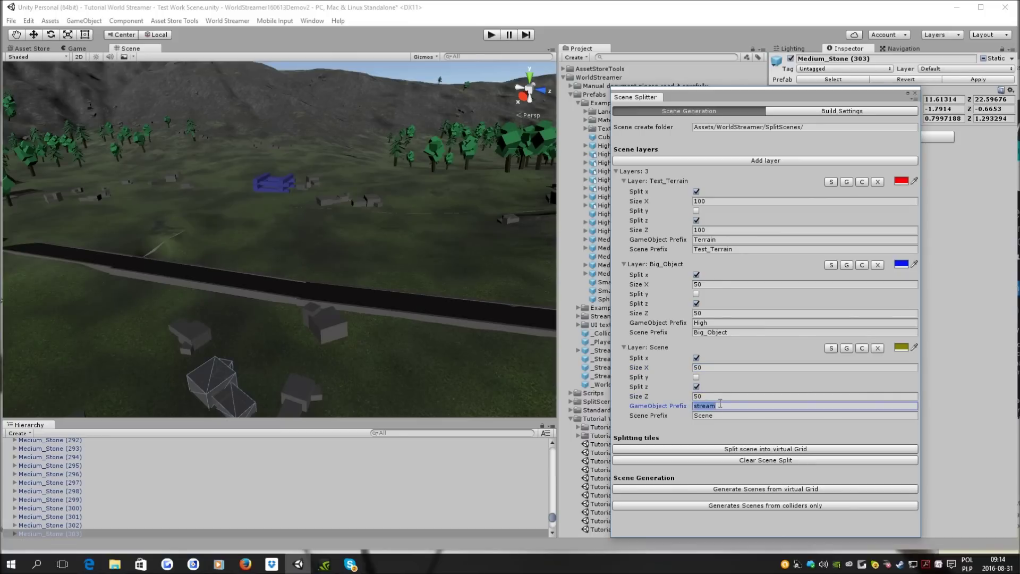
type("Medium")
left_click(32, 534)
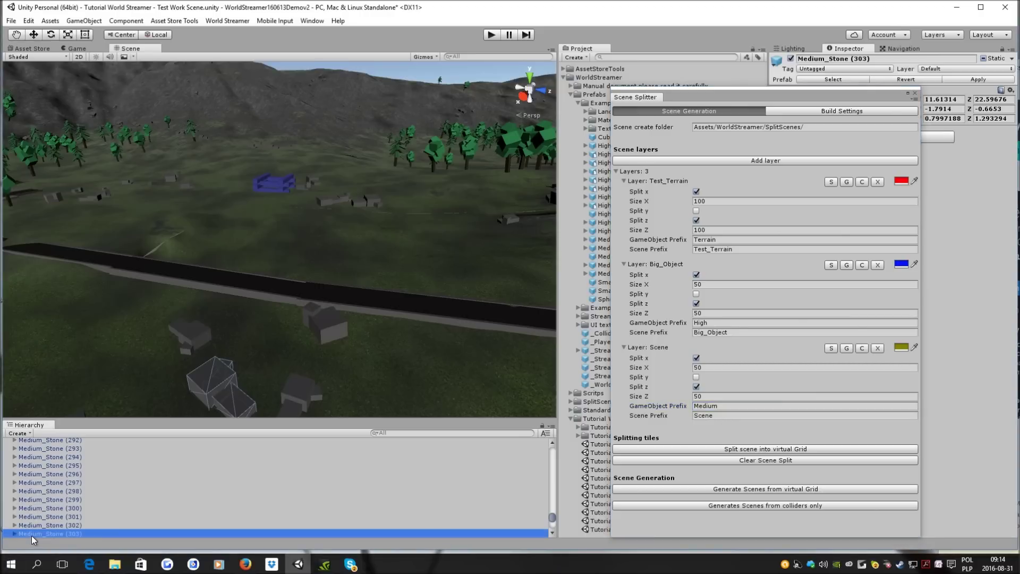
left_click(722, 416)
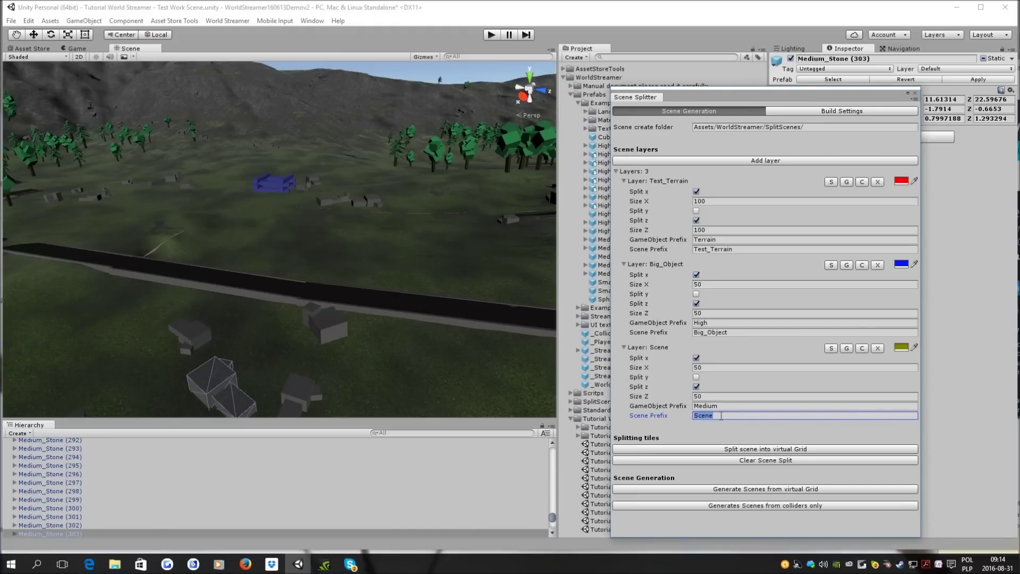
type("Medium_Object")
- Set the Medium_Object layer's gizmo colour to bright green
left_click(902, 348)
left_click(840, 349)
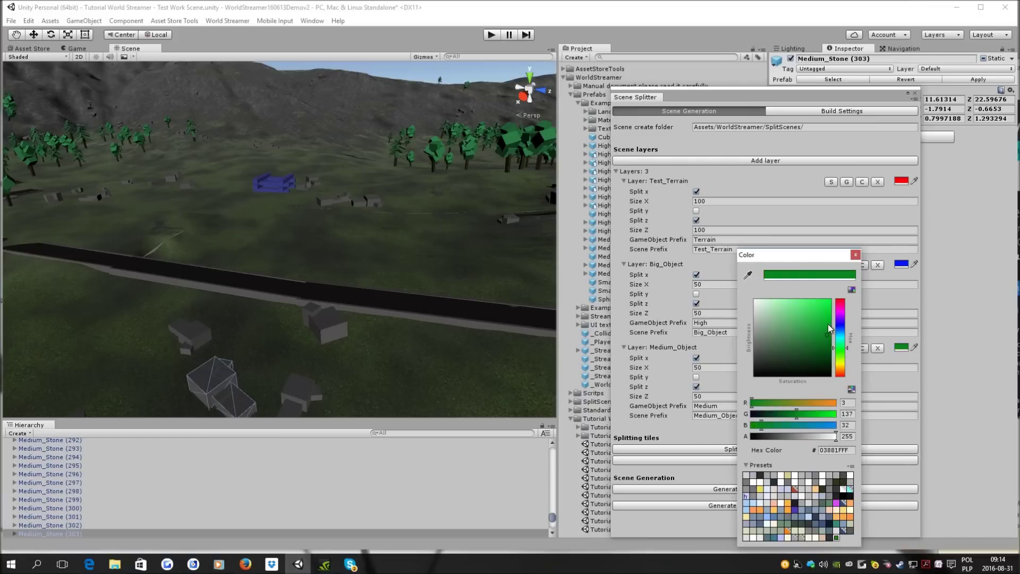
left_click_drag(831, 329, 829, 302)
left_click(856, 255)
right_click_drag(276, 250, 301, 256)
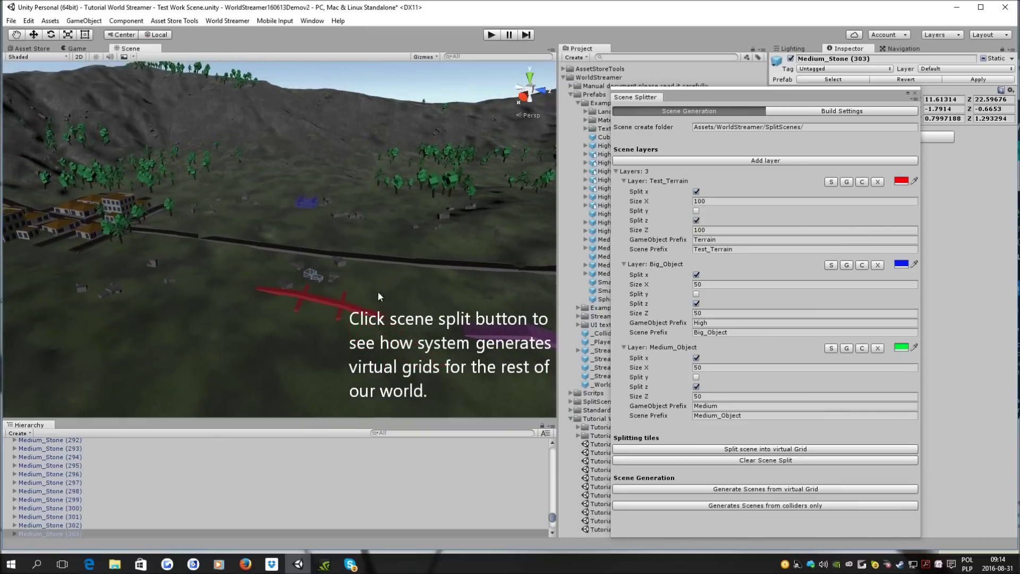
- Split the scene into a virtual grid and frame tiles Big_Object_x-1_z-6 and Big_Object_x0_z-2
left_click(731, 451)
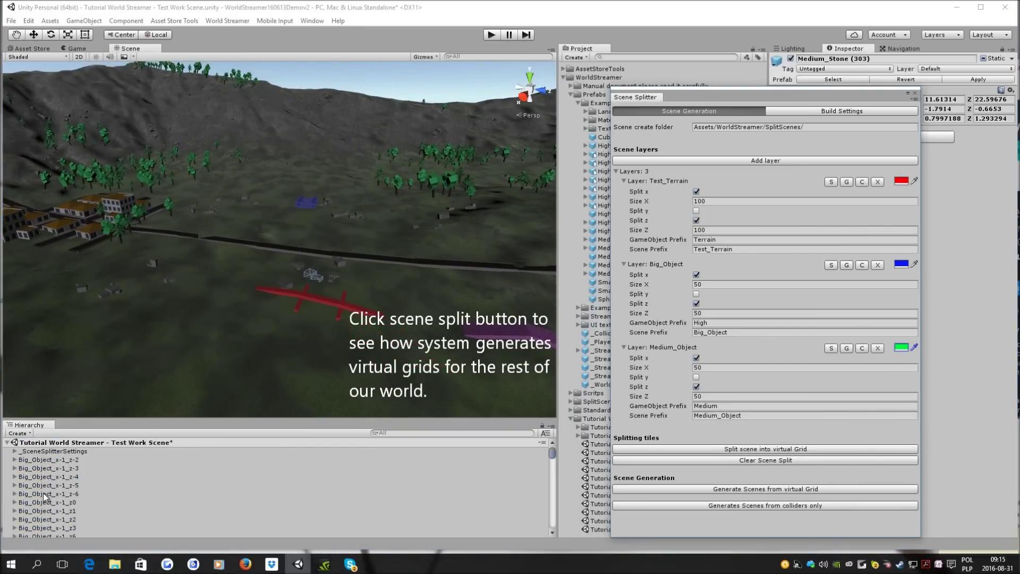
left_click(43, 493)
double_click(37, 491)
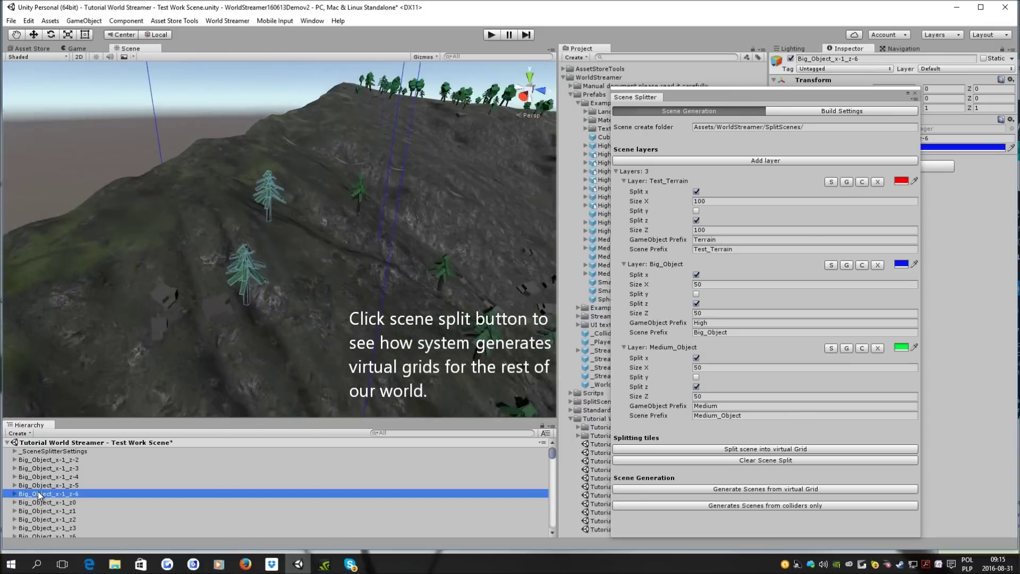
right_click_drag(193, 252, 435, 261)
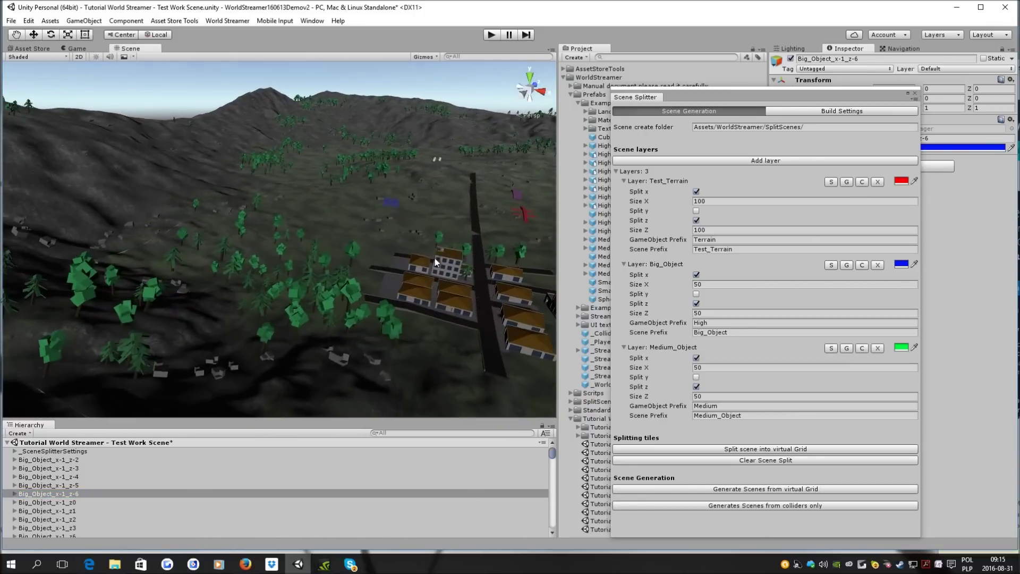
left_click(405, 292)
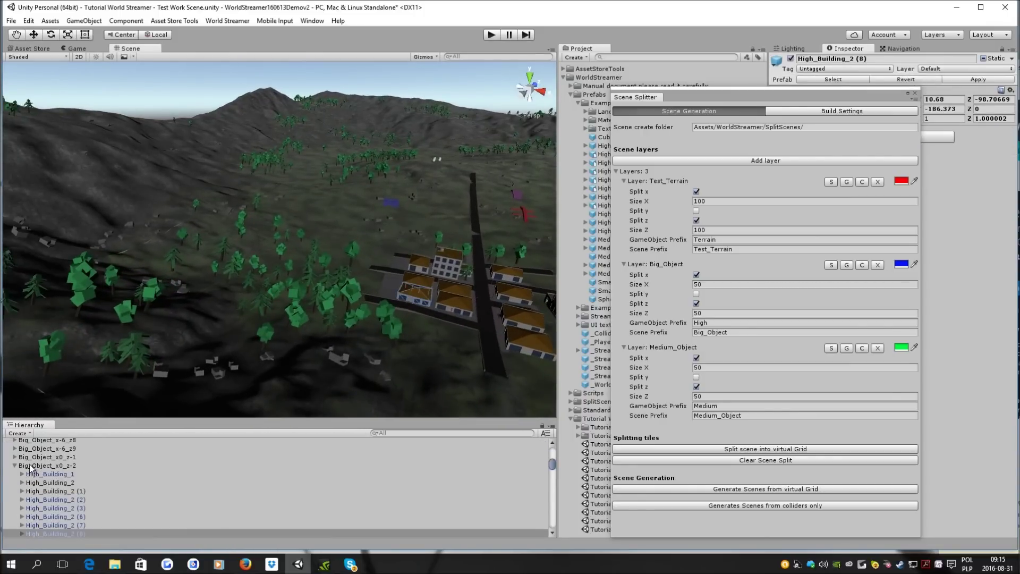
double_click(31, 465)
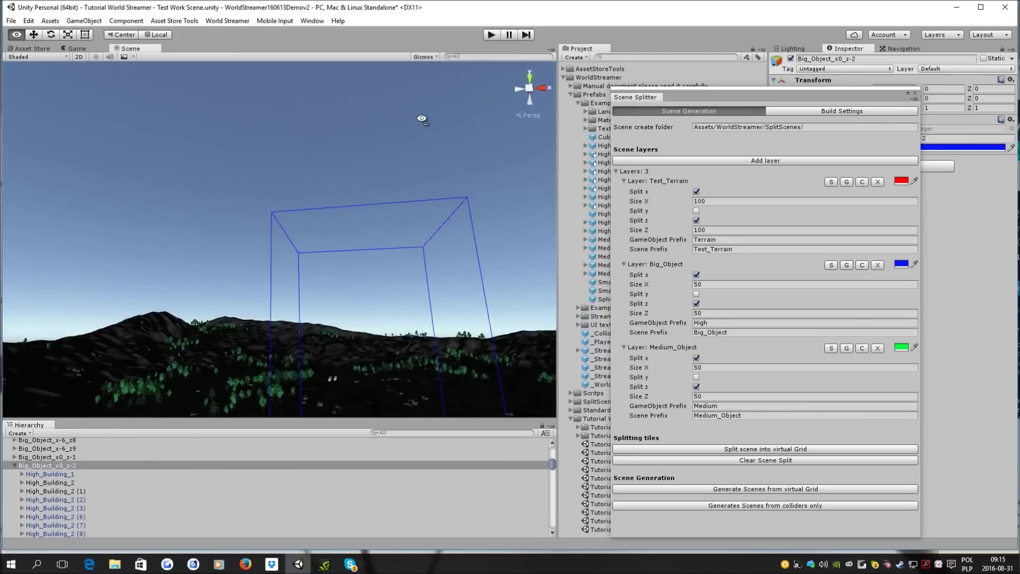
mouse_move(276, 266)
right_mouse_down()
mouse_move(294, 269)
mouse_move(147, 301)
mouse_move(248, 308)
mouse_move(216, 274)
mouse_move(48, 189)
mouse_move(241, 237)
right_mouse_up()
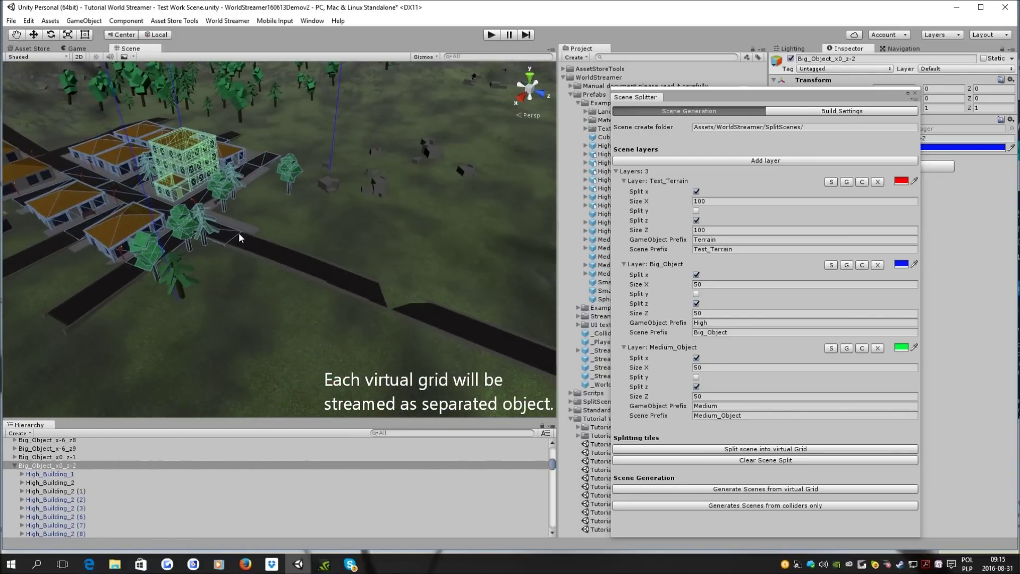
- Select a village pavement piece and inspect the Medium_Object_x0_z-2 tile around the buildings
left_click(244, 227)
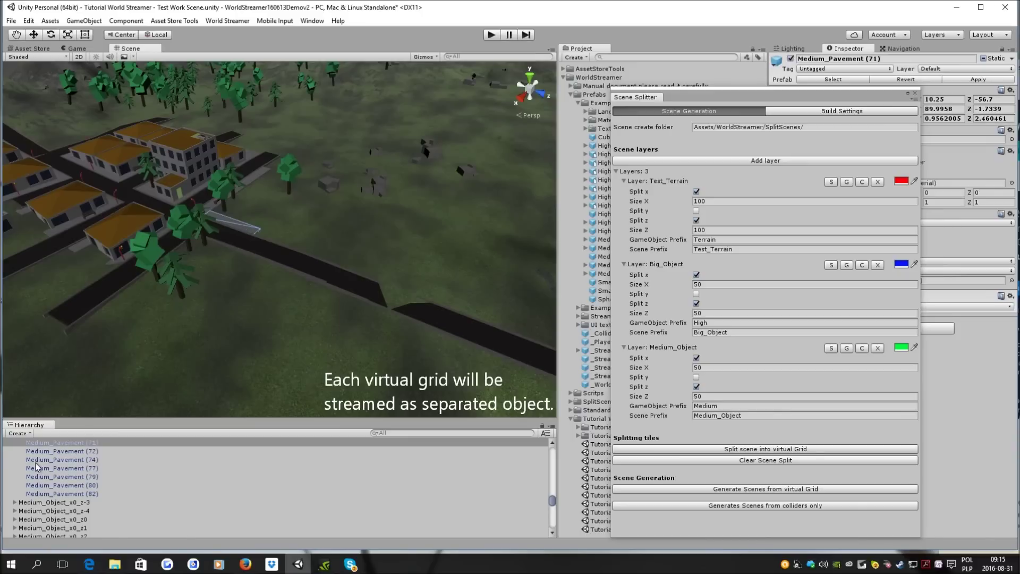
scroll(42, 470, "up", 5)
scroll(41, 476, "up", 5)
scroll(38, 480, "up", 5)
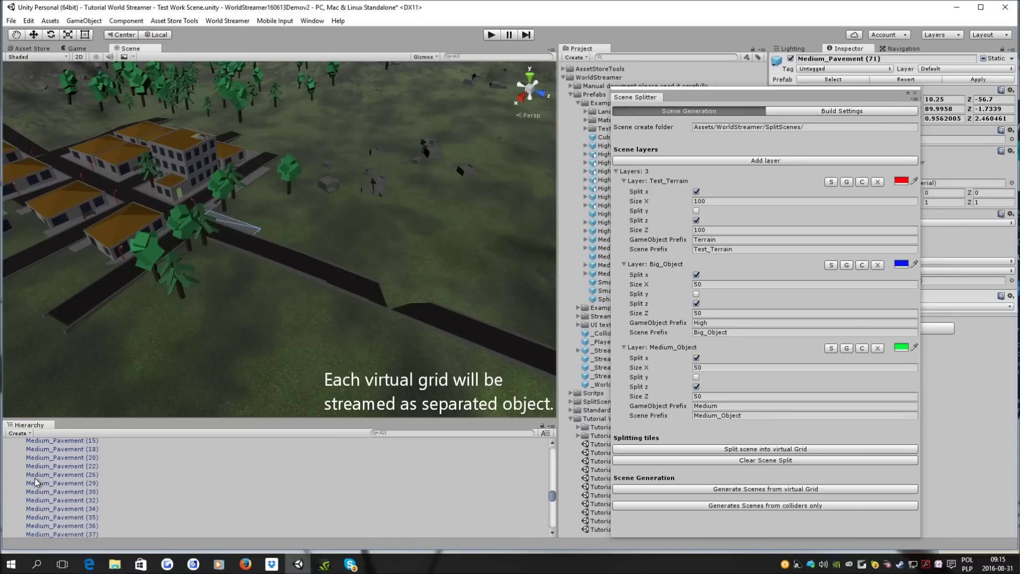
scroll(34, 483, "up", 5)
scroll(35, 484, "up", 3)
scroll(36, 489, "up", 2)
scroll(37, 495, "up", 2)
left_click(40, 487)
mouse_move(272, 284)
left_mouse_down("alt")
mouse_move(319, 269)
mouse_move(460, 271)
left_mouse_up("alt")
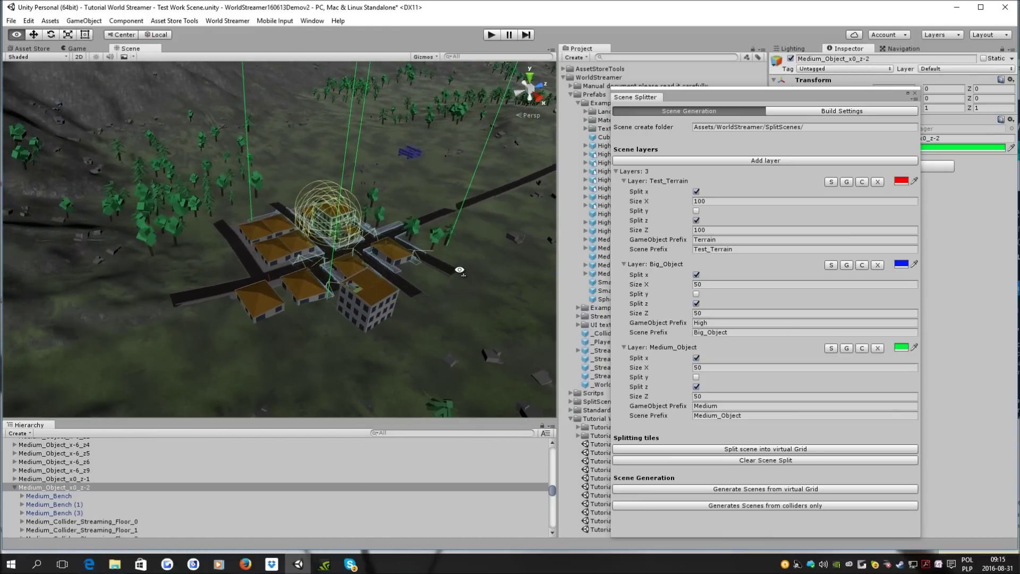
mouse_move(460, 270)
left_mouse_down("alt")
mouse_move(553, 187)
mouse_move(314, 287)
left_mouse_up("alt")
scroll(314, 287, "up", 5)
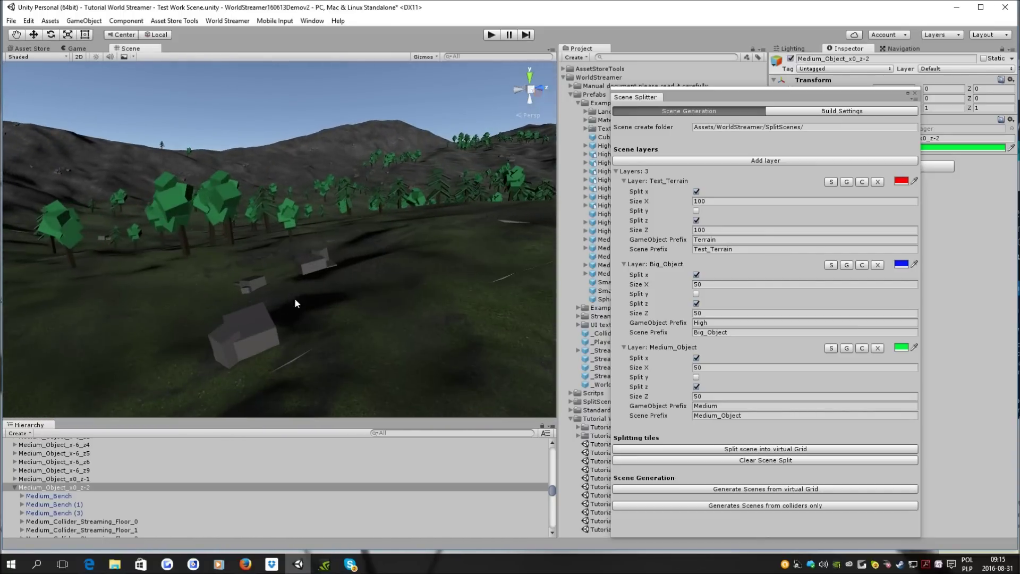
- Select a ground stone and frame its tile Medium_Object_x-1_z1 to inspect its stones
left_click(241, 339)
scroll(42, 489, "up", 1)
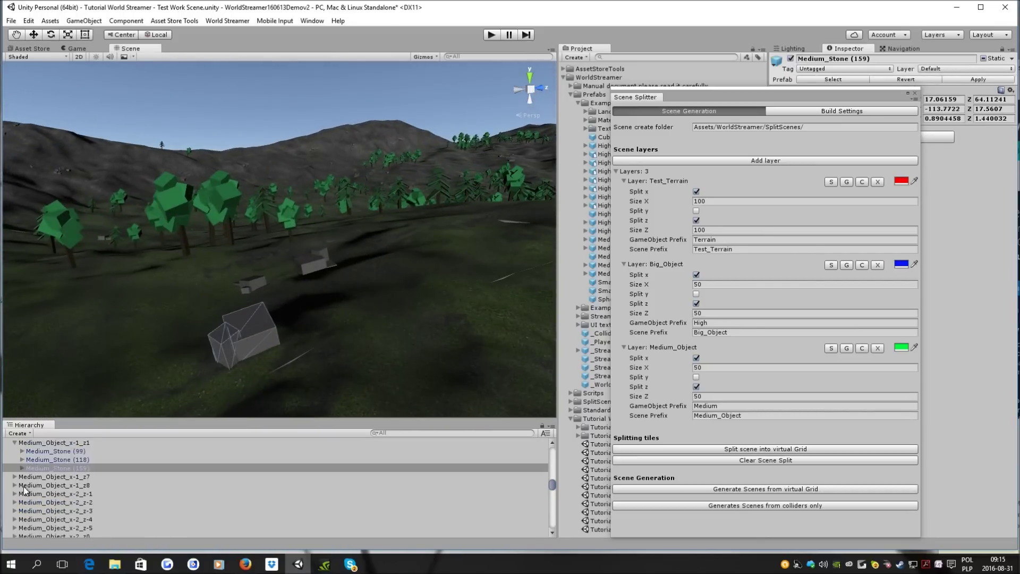
left_click(26, 444)
key("f")
left_click_drag(194, 314, 84, 344, "alt")
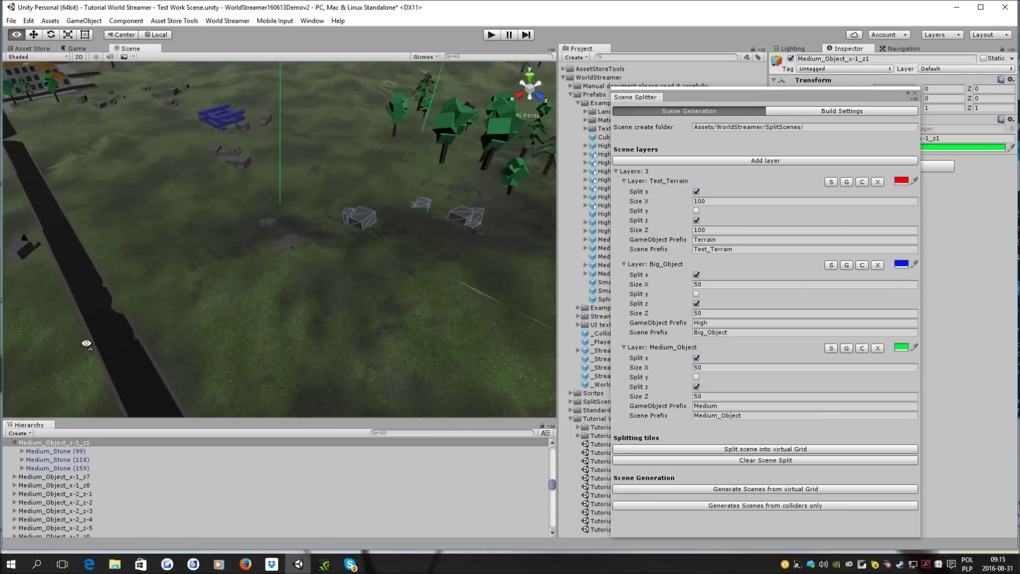
scroll(85, 343, "down", 3)
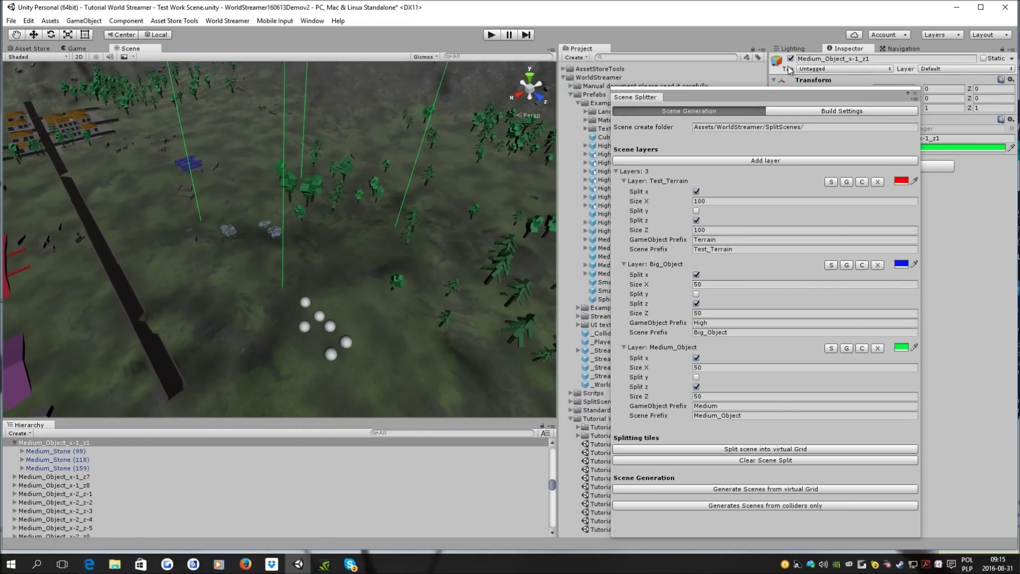
mouse_move(395, 189)
left_mouse_down("alt")
mouse_move(117, 231)
mouse_move(334, 208)
left_mouse_up("alt")
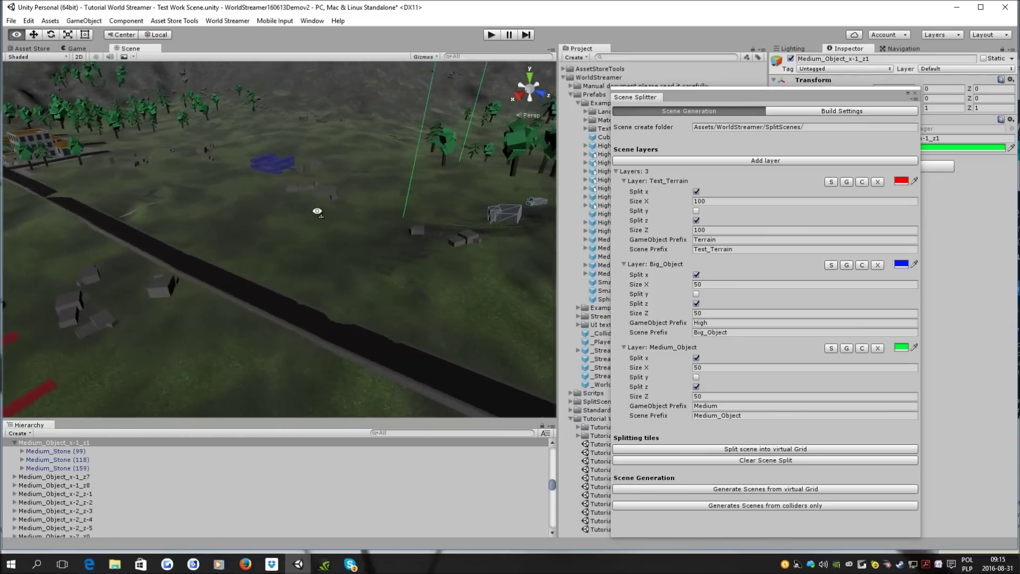
left_click_drag(636, 97, 468, 23)
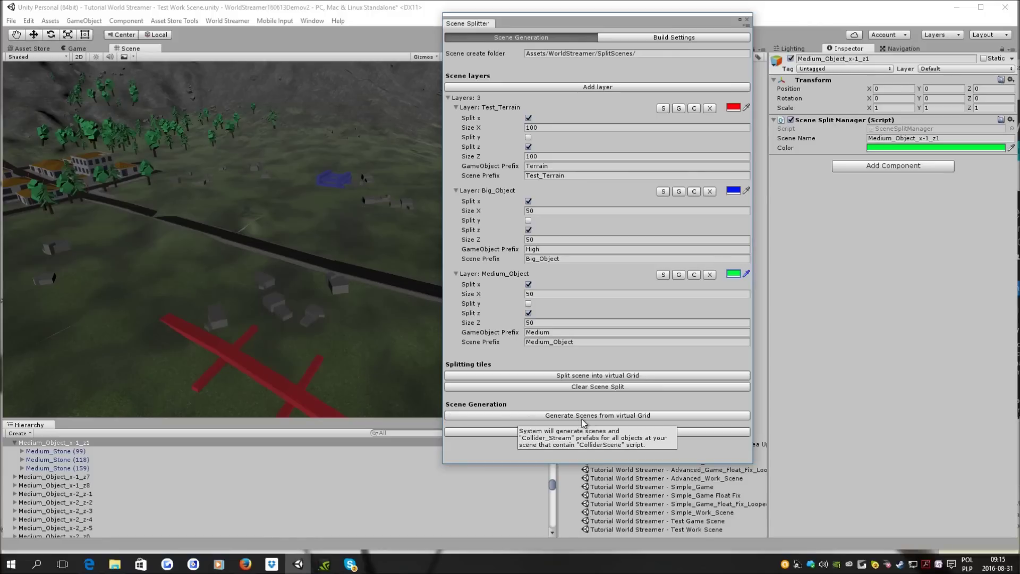
- Generate scenes from the virtual grid tiles in the Scene Splitter
left_click(583, 419)
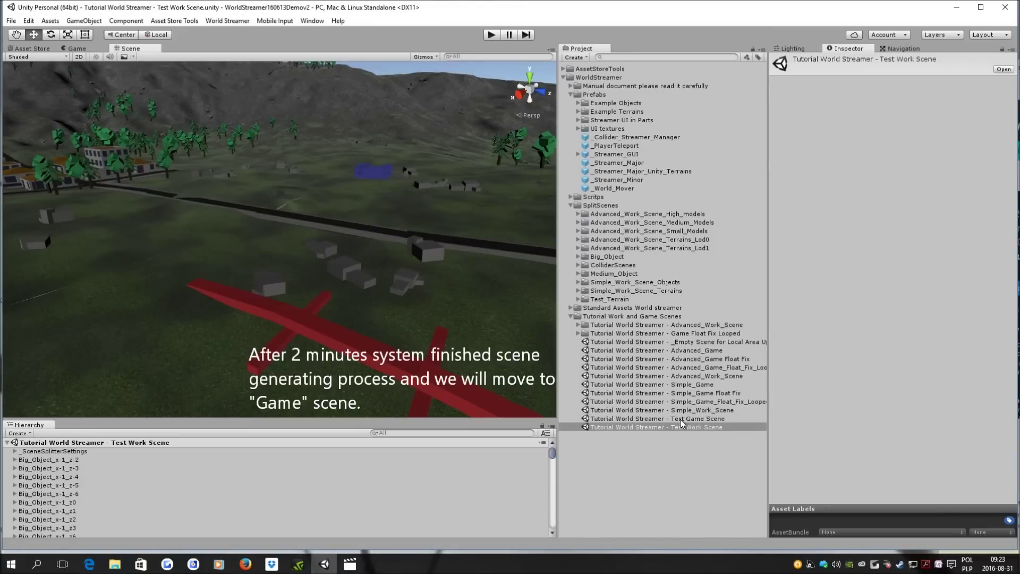
left_click(680, 419)
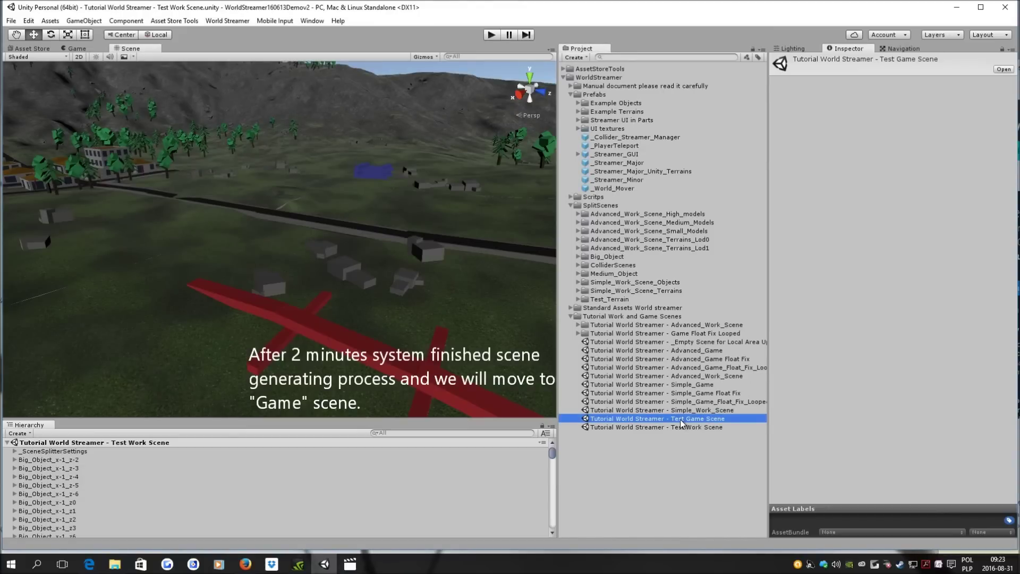
double_click(680, 419)
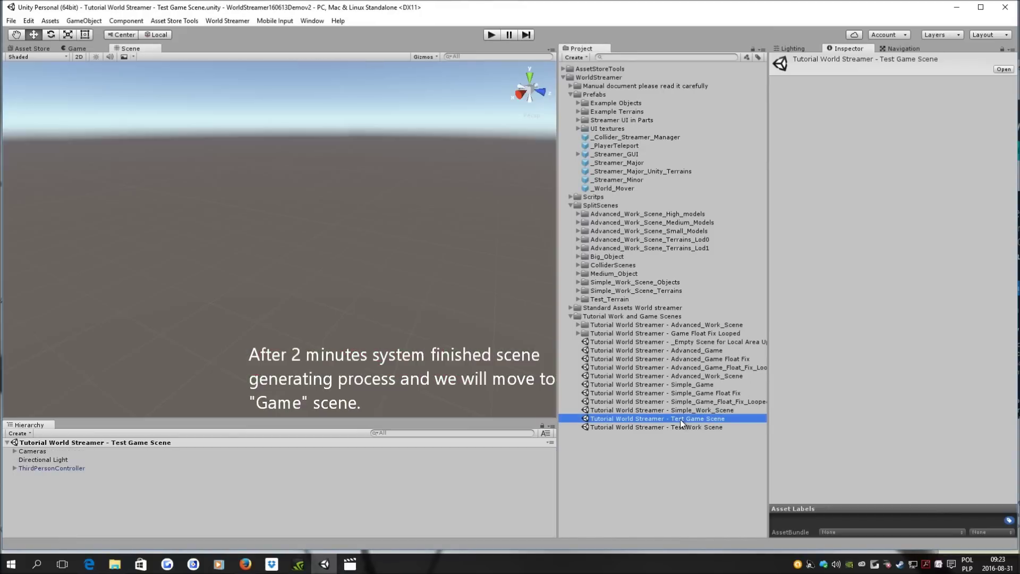
left_click(28, 469)
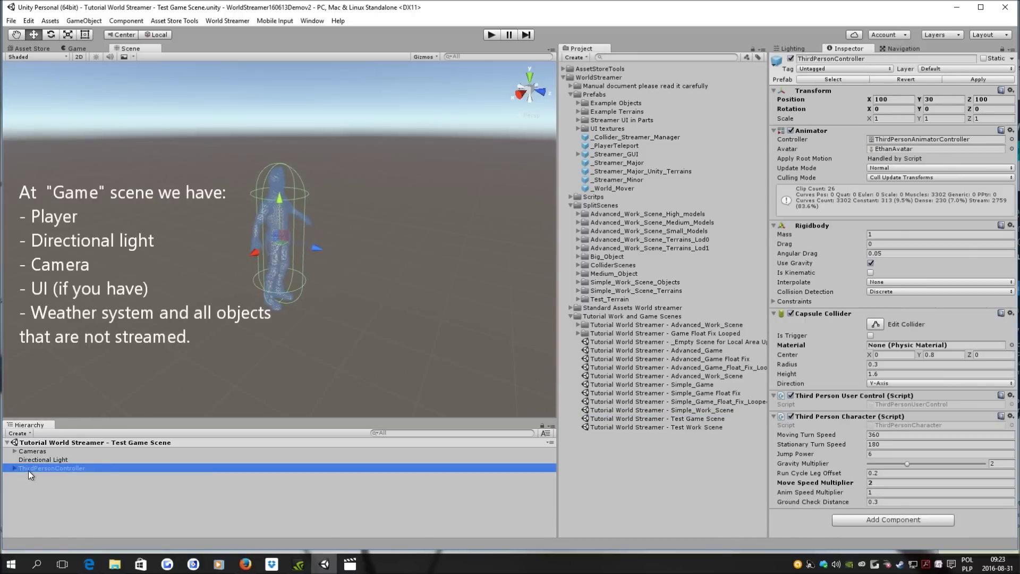
left_click(34, 460)
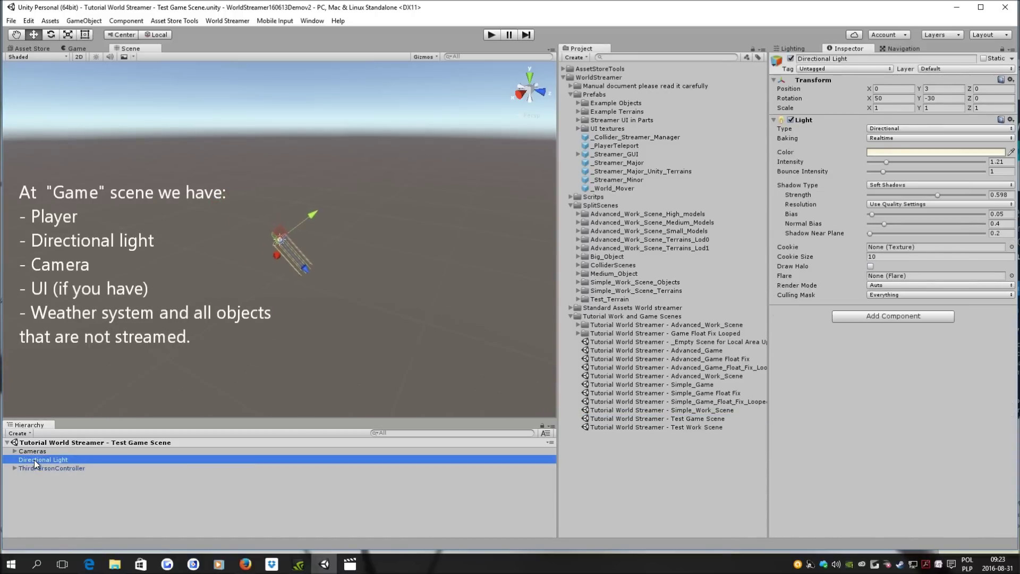
left_click(29, 453)
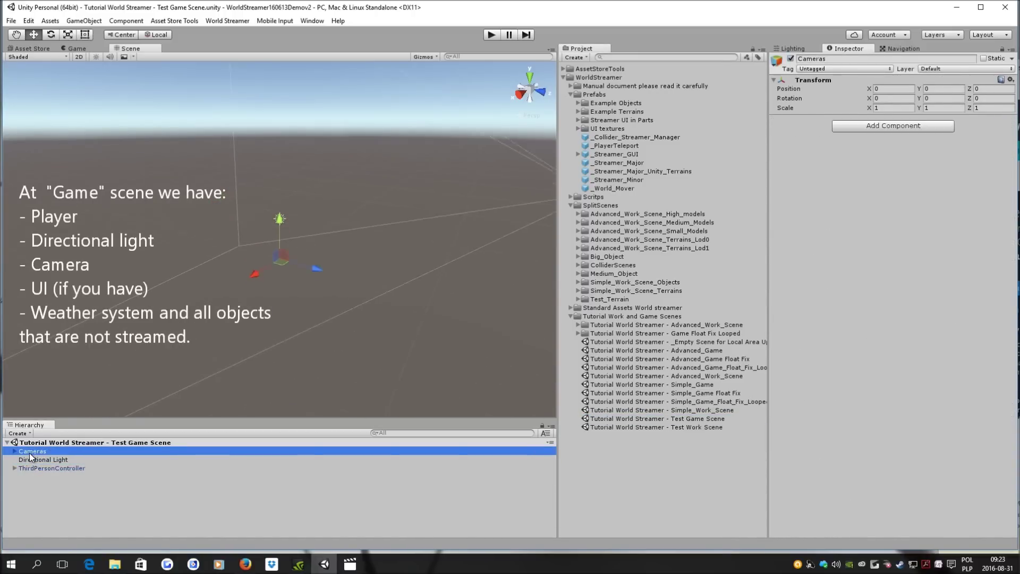
left_click_drag(276, 292, 253, 307, "alt")
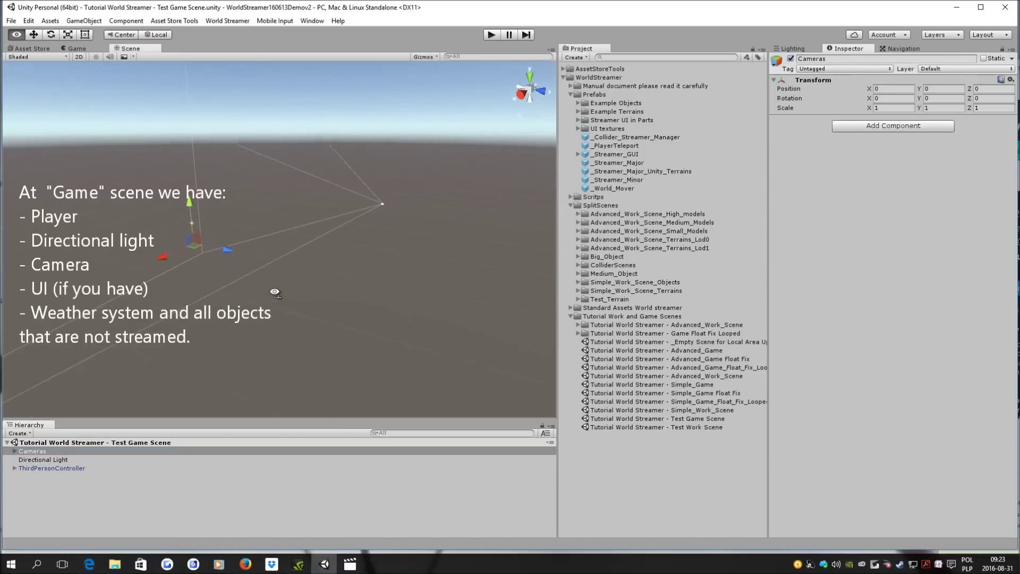
left_click_drag(253, 307, 251, 292, "alt")
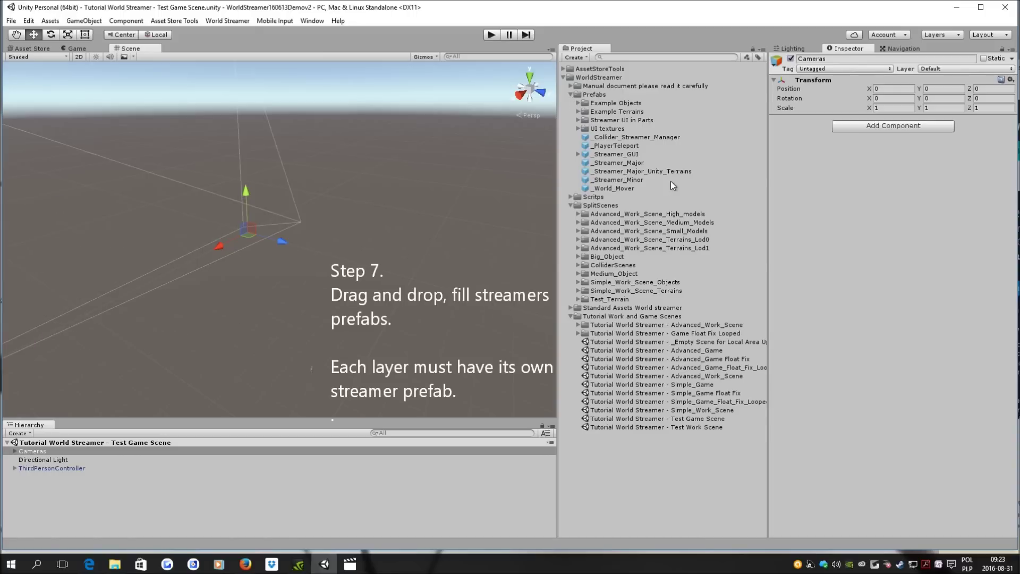
- Place _Streamer_Major_Unity_Terrains and two _Streamer_Minor prefabs at the Hierarchy root
left_click(660, 171)
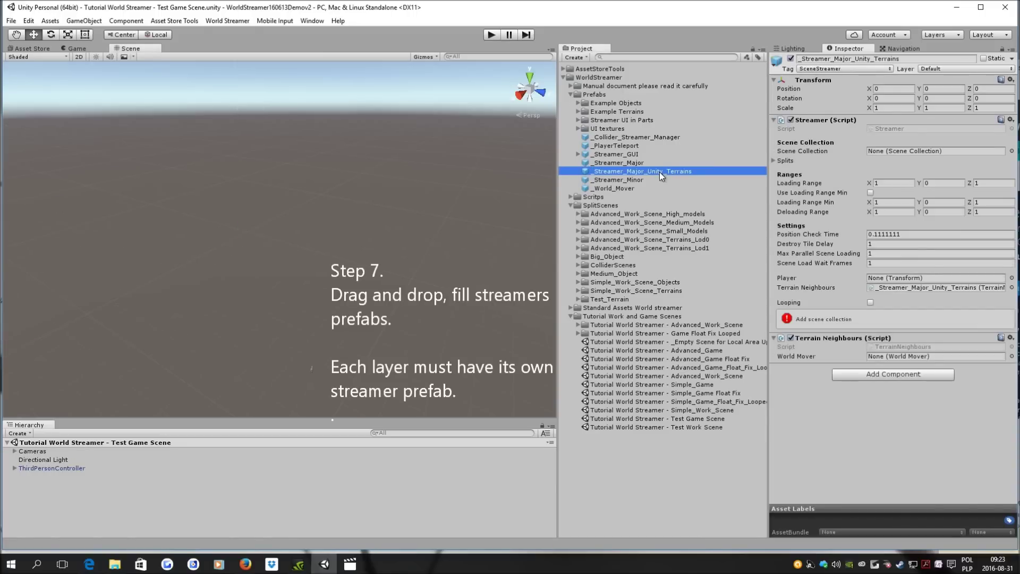
left_click_drag(667, 171, 26, 456)
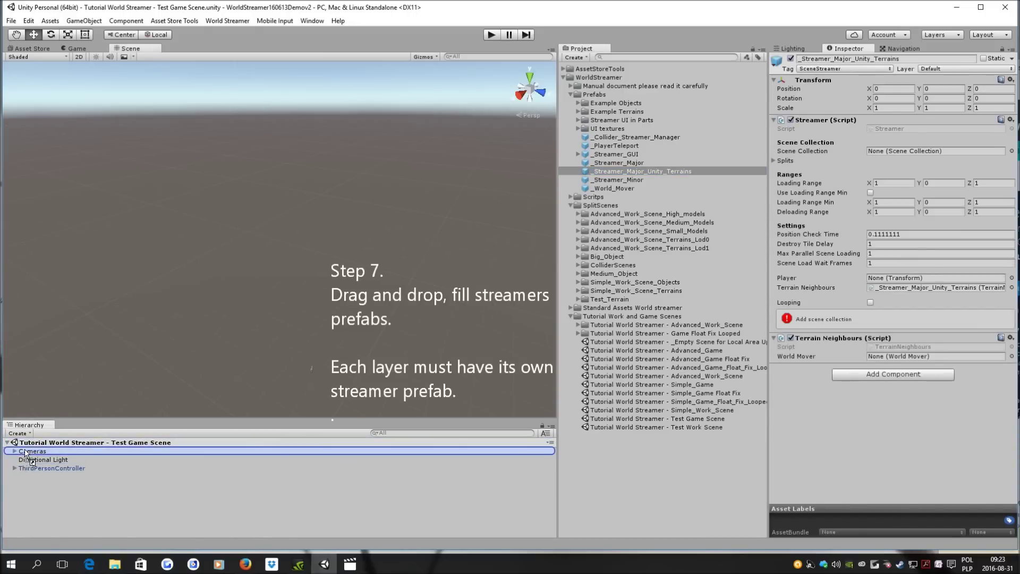
left_click_drag(27, 454, 28, 452)
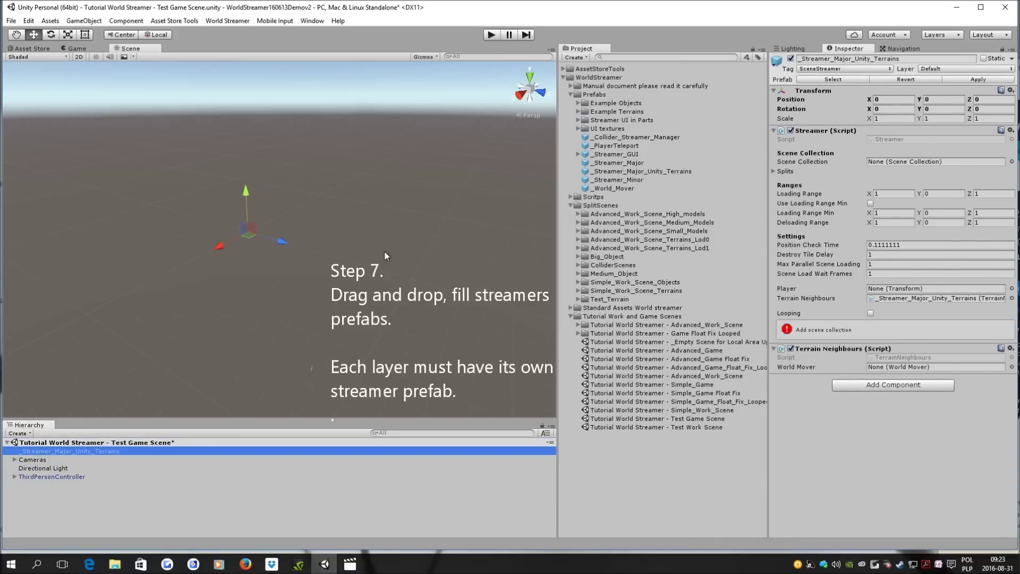
left_click(634, 180)
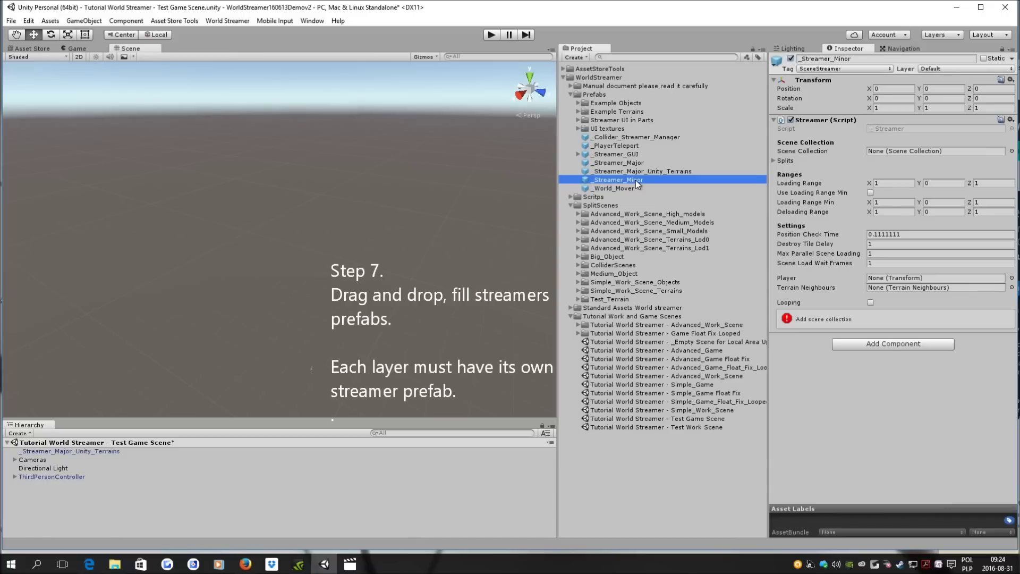
left_click_drag(635, 180, 56, 458)
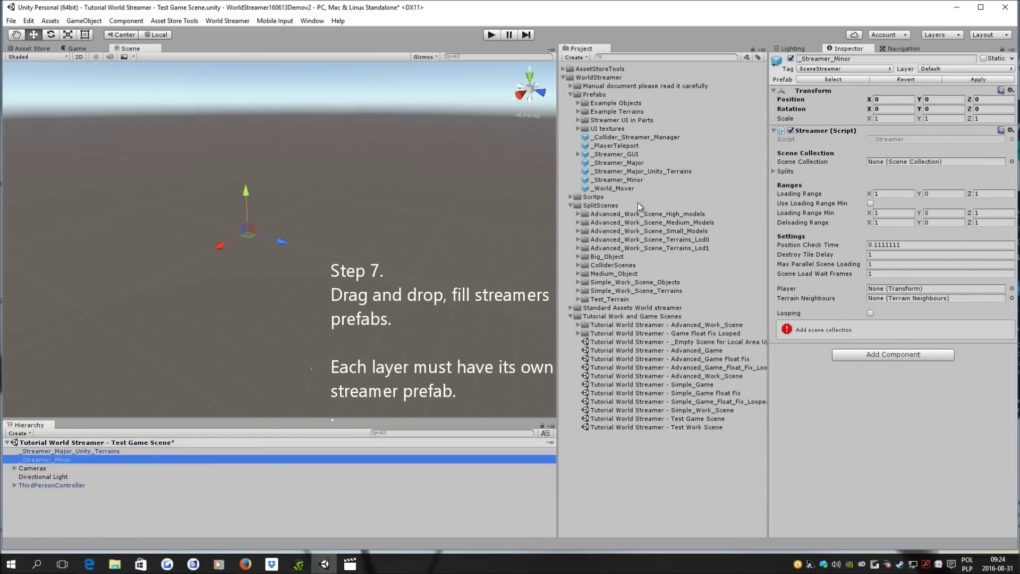
mouse_move(635, 180)
left_mouse_down()
mouse_move(78, 472)
mouse_move(59, 470)
left_mouse_up()
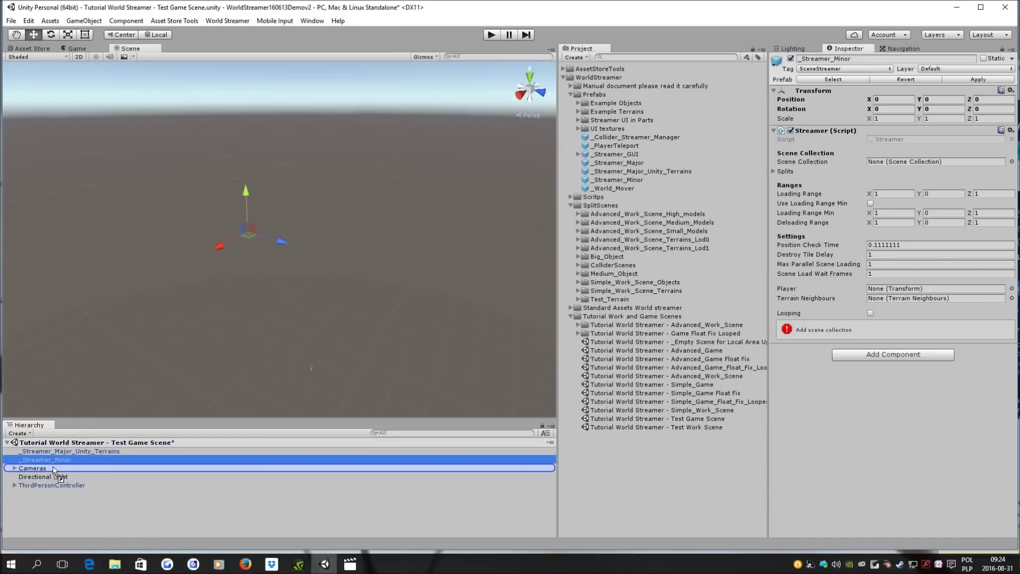
left_click_drag(59, 470, 47, 464)
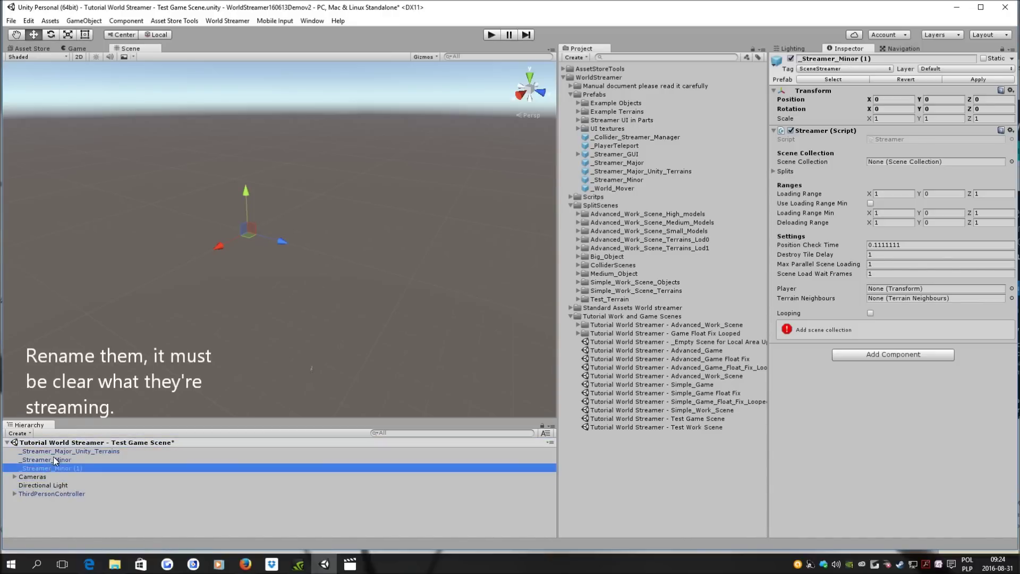
- Drop the second minor streamer and rename the first to _Streamer_Minor_Big_Objects
left_click(56, 451)
left_click(61, 461)
left_click(78, 460)
left_click(78, 459)
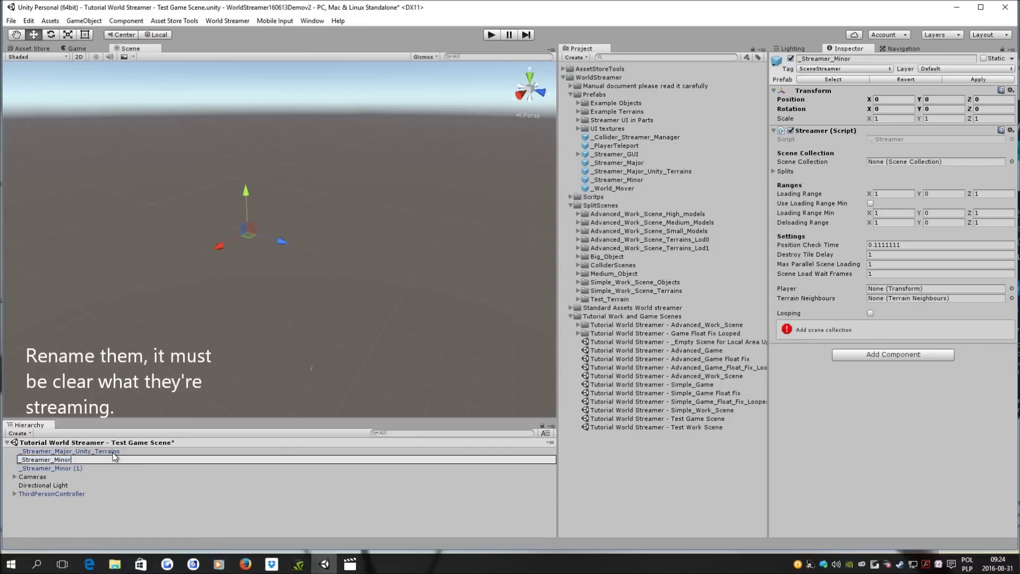
type("_Big")
type("_Objects")
key("Return")
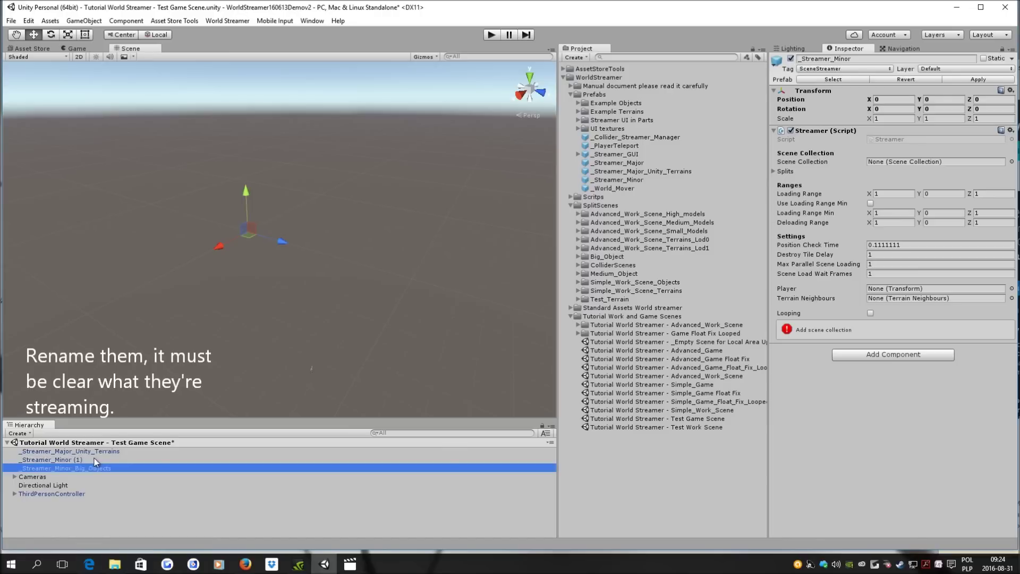
- Rename _Streamer_Minor (1) to _Streamer_Minor_Medium_Objects
left_click(72, 460)
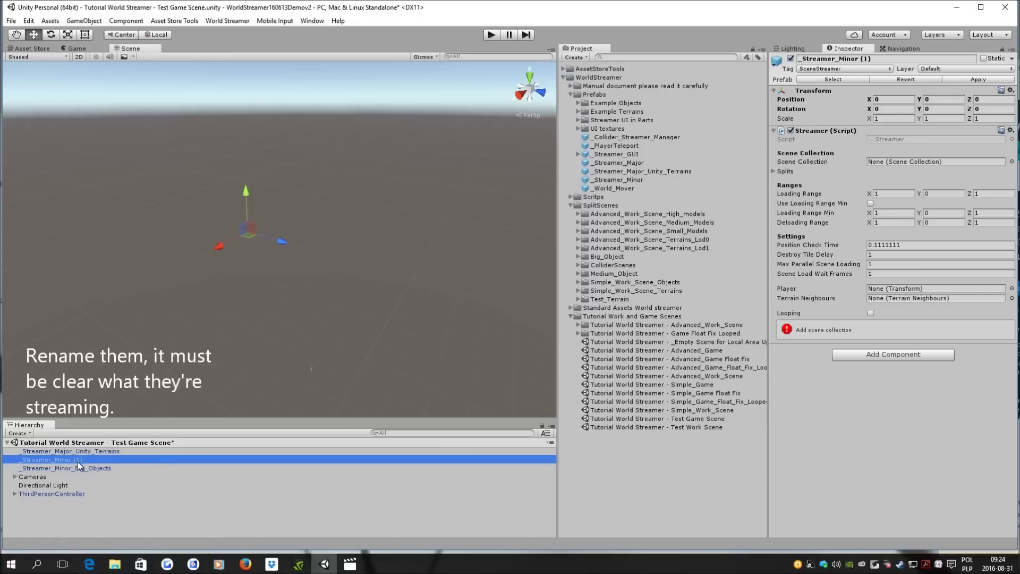
left_click(80, 462)
key("BackSpace")
key("BackSpace")
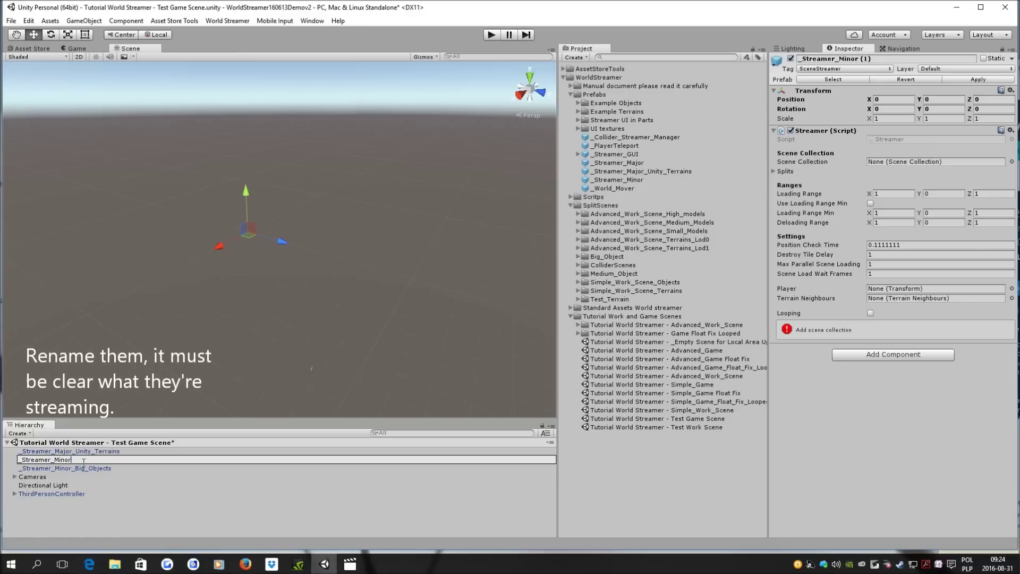
type("_Medium")
type("_Objects")
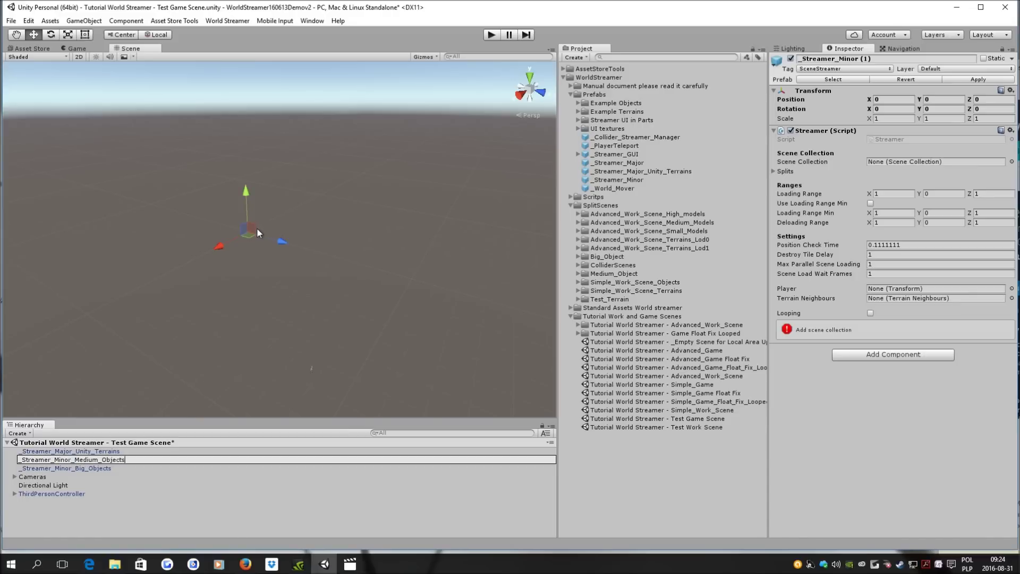
key("Return")
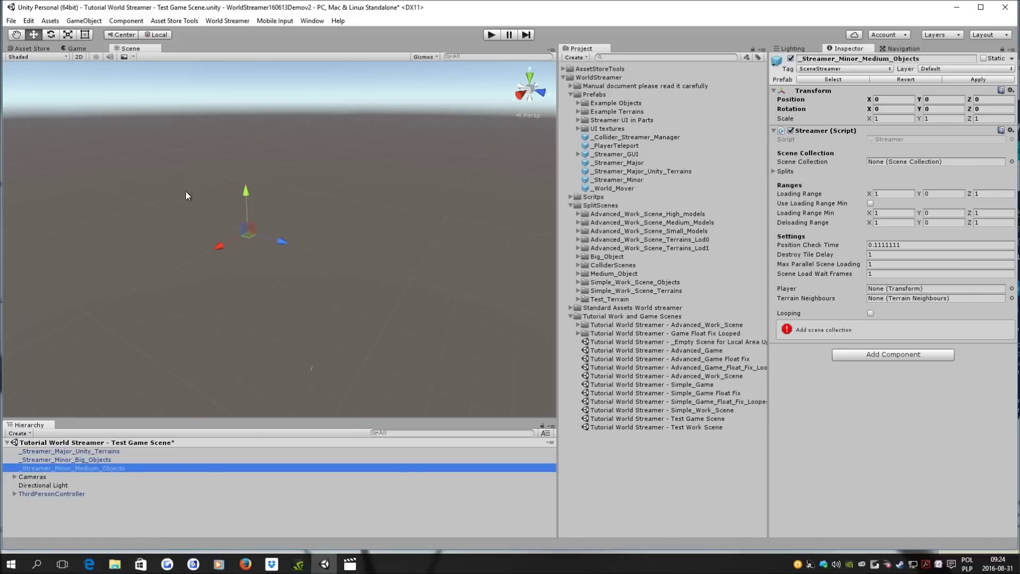
left_click(77, 453)
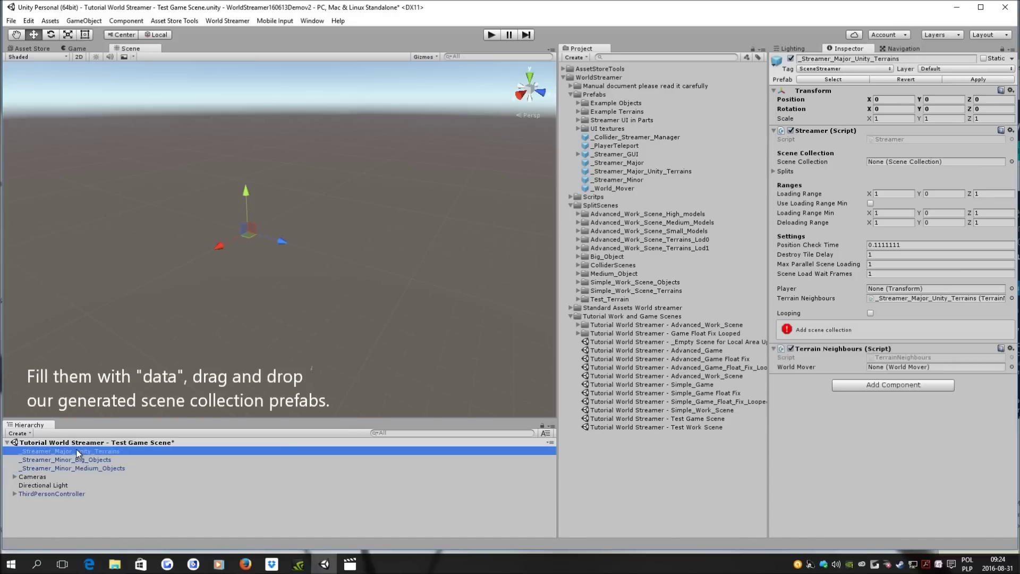
- Assign SC_Test_Terrain as the terrain streamer's scene collection
left_click(572, 322)
left_click(571, 318)
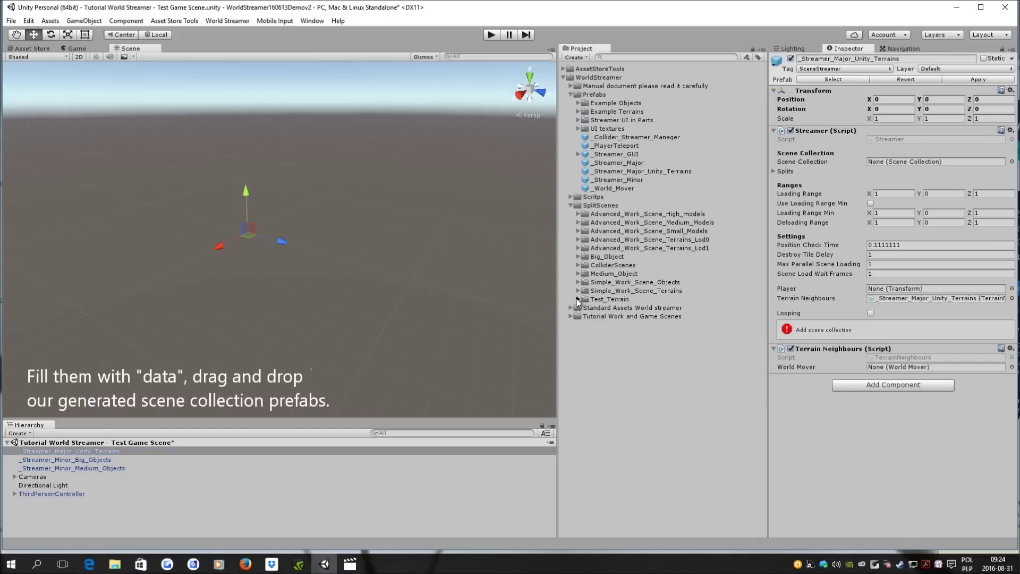
left_click(579, 300)
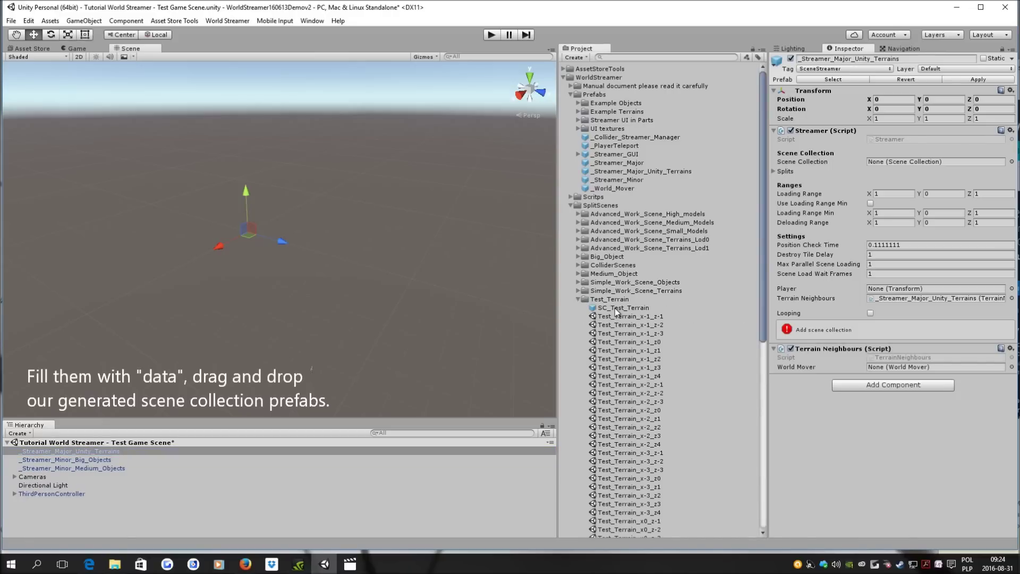
left_click_drag(616, 312, 933, 161)
left_click(893, 194)
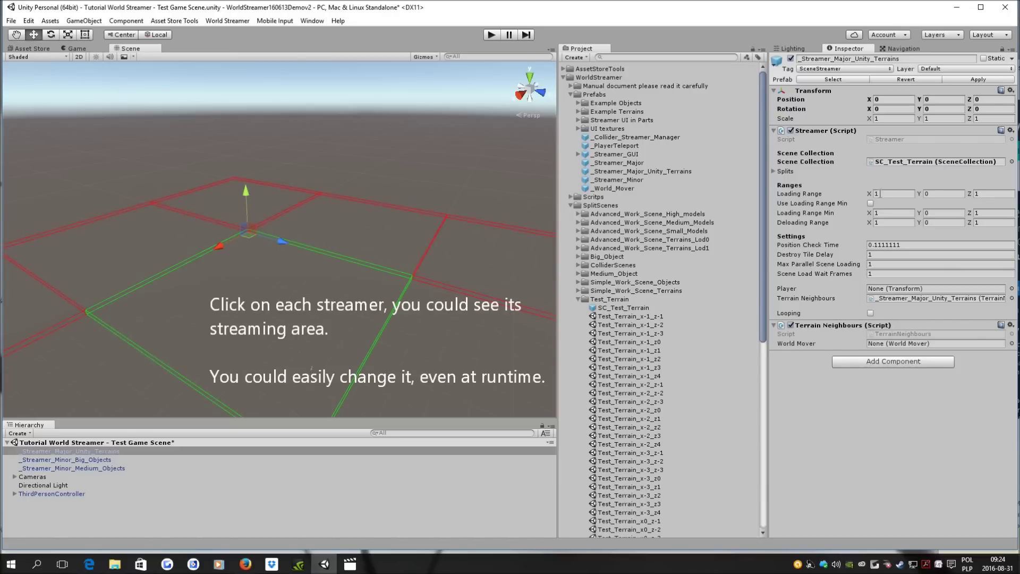
- Set the terrain streamer's loading and deloading ranges to 2×2 and check its Terrain Neighbours script
left_click_drag(312, 367, 345, 300, "alt")
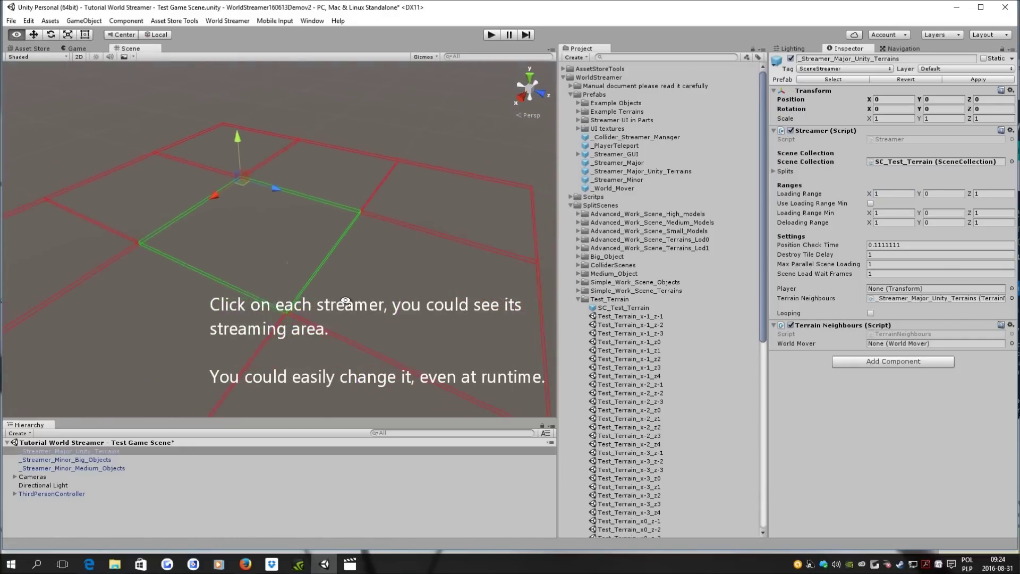
scroll(343, 305, "down", 5)
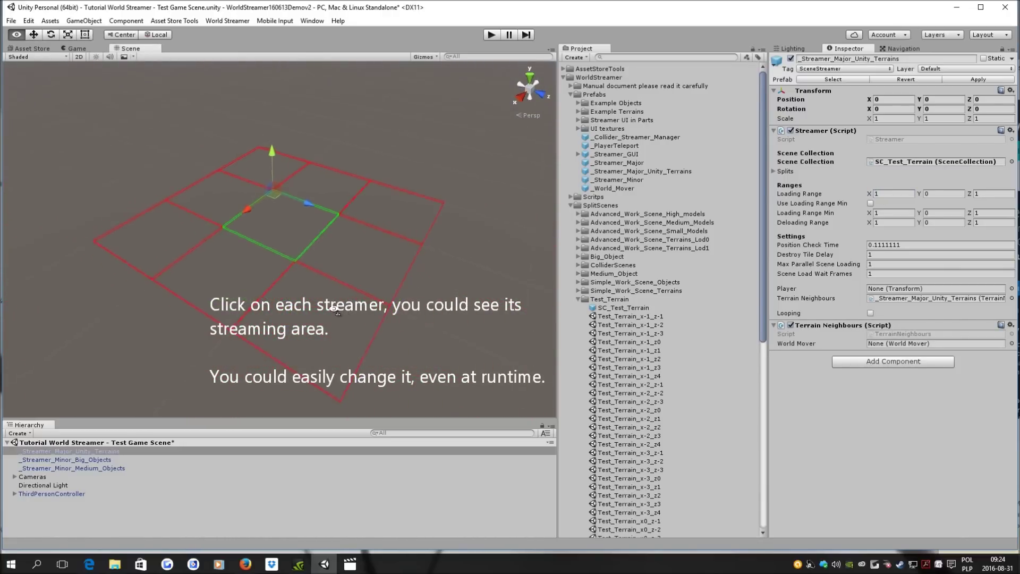
type("2")
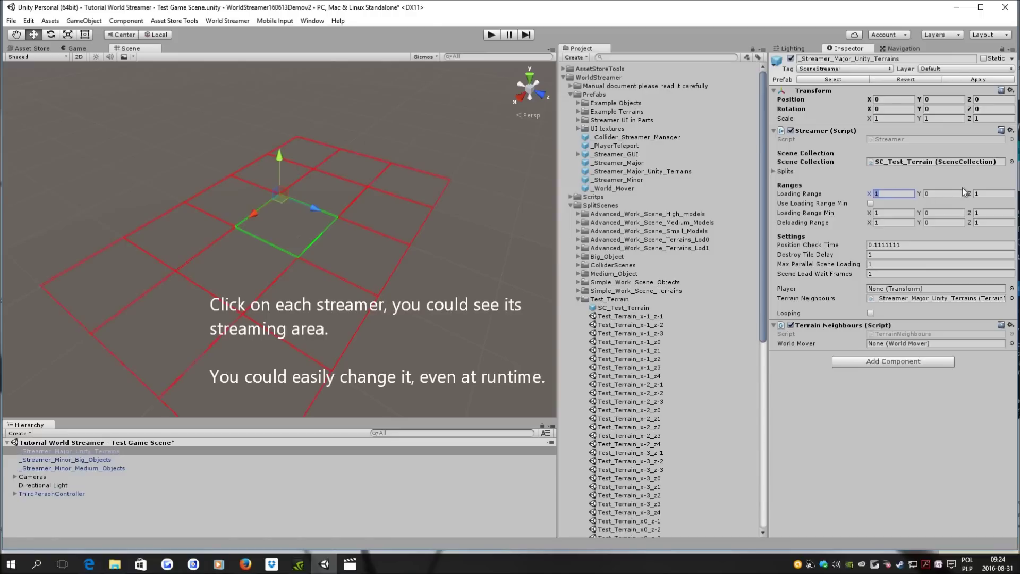
left_click(980, 194)
type("2")
left_click(984, 223)
type("2")
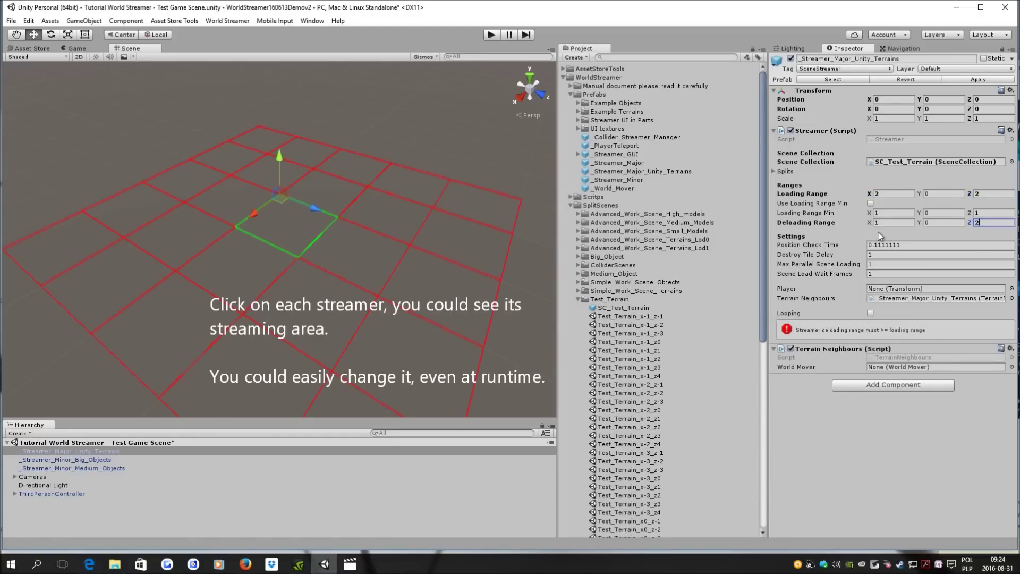
left_click(886, 222)
type("2")
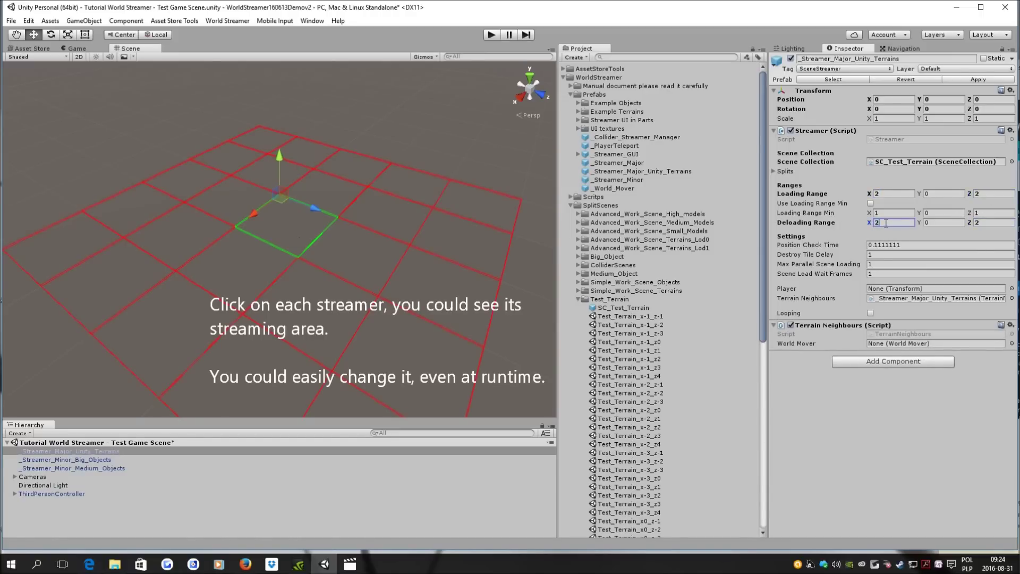
left_click_drag(328, 259, 323, 260, "alt")
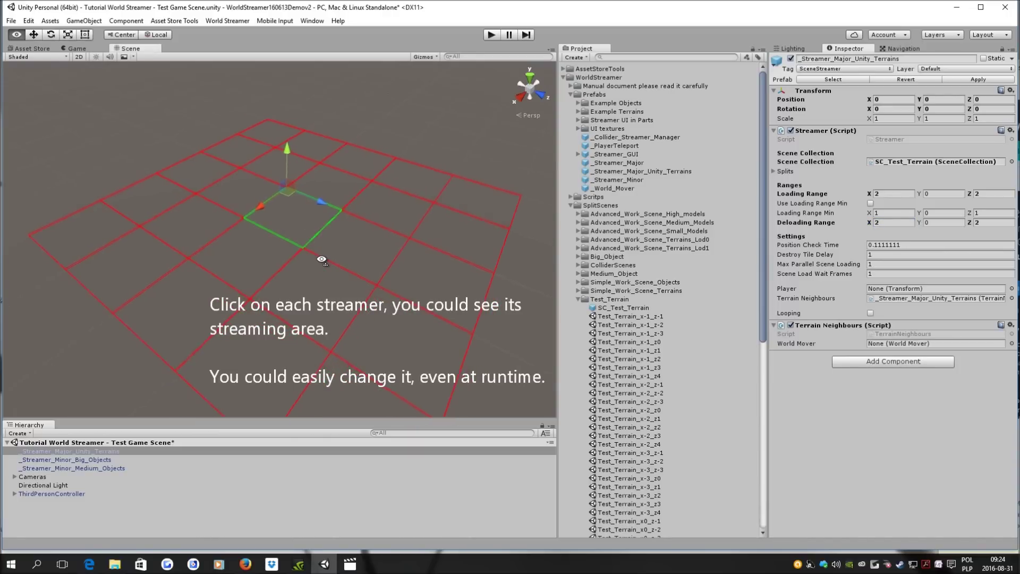
left_click(875, 195)
type("1")
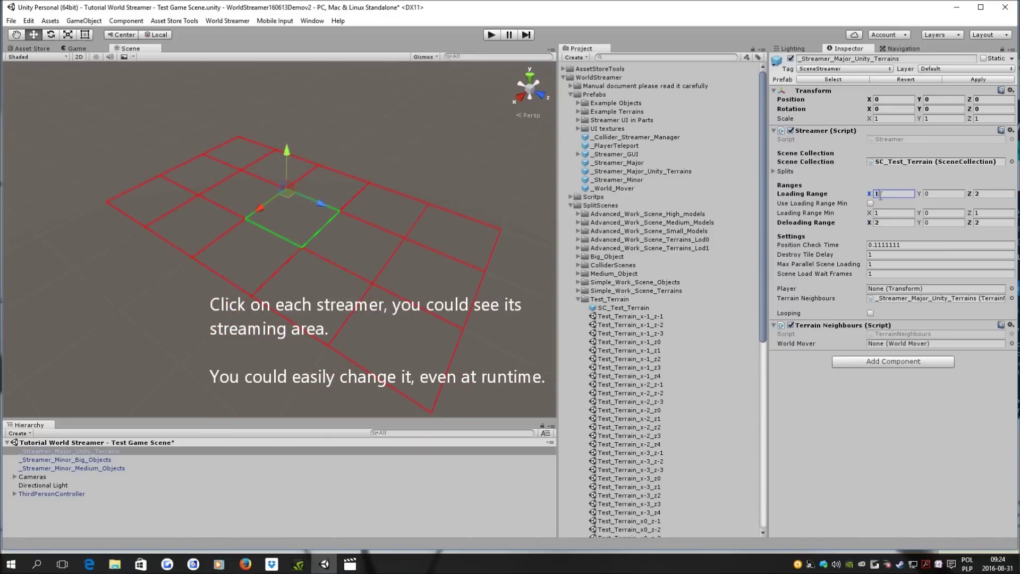
type("2")
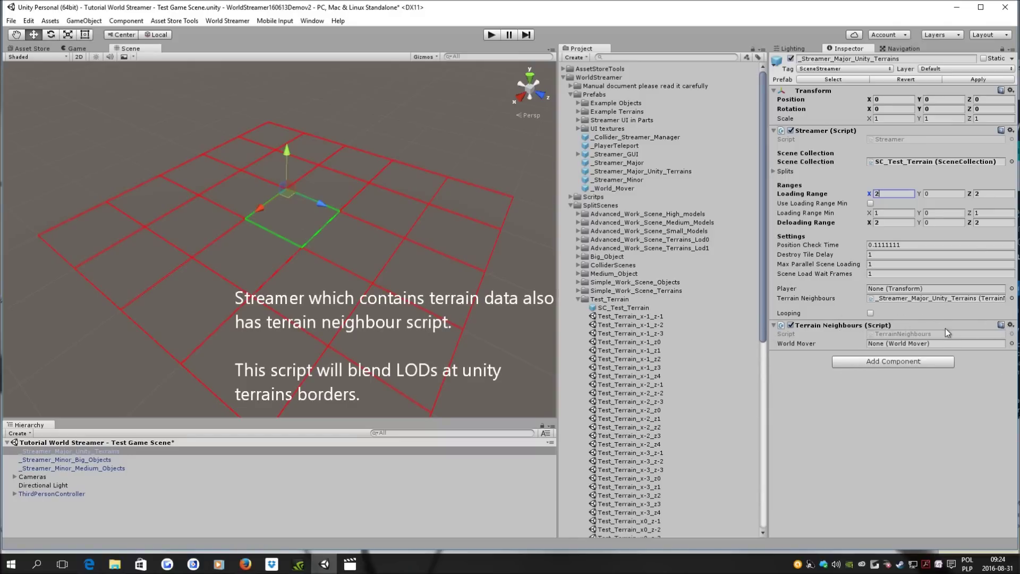
left_click(812, 324)
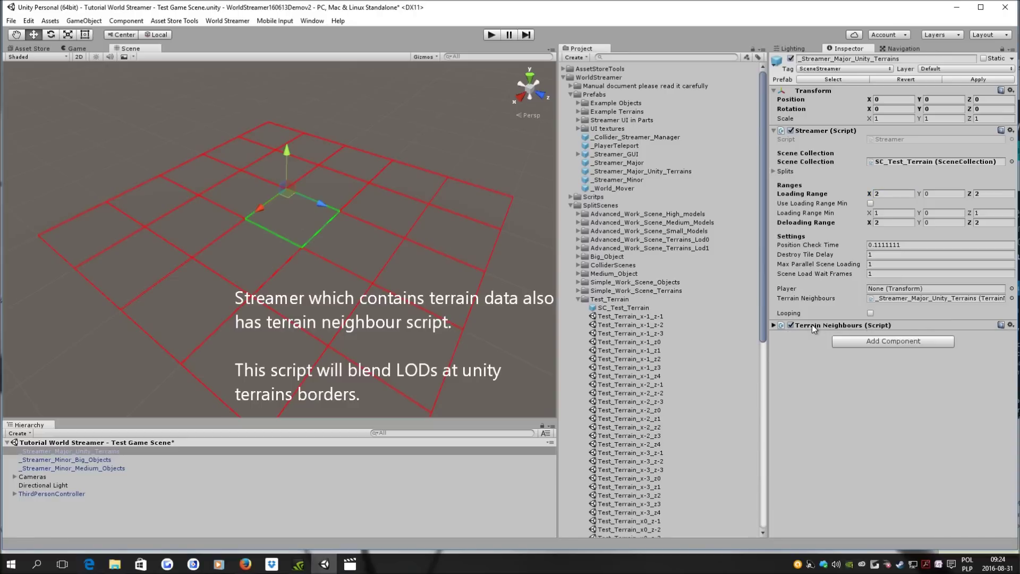
left_click(812, 324)
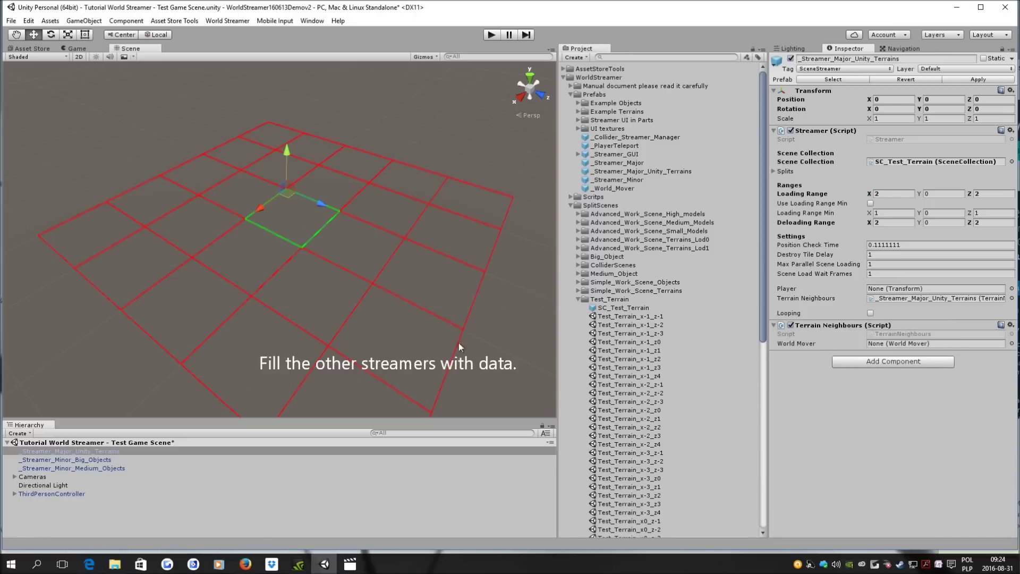
- Assign SC_Big_Object as the big-objects streamer's scene collection
left_click(63, 459)
left_click(578, 299)
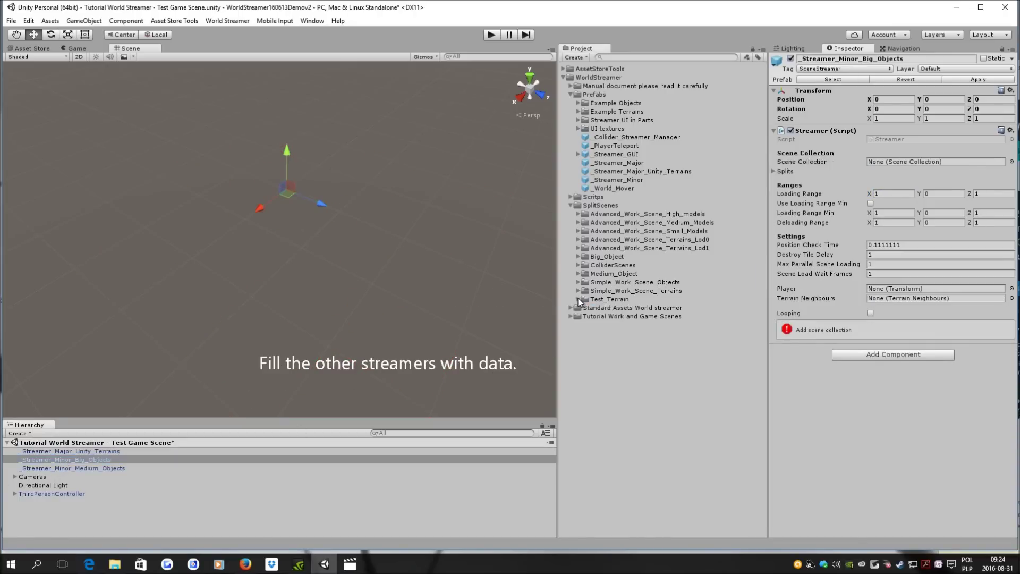
left_click(578, 257)
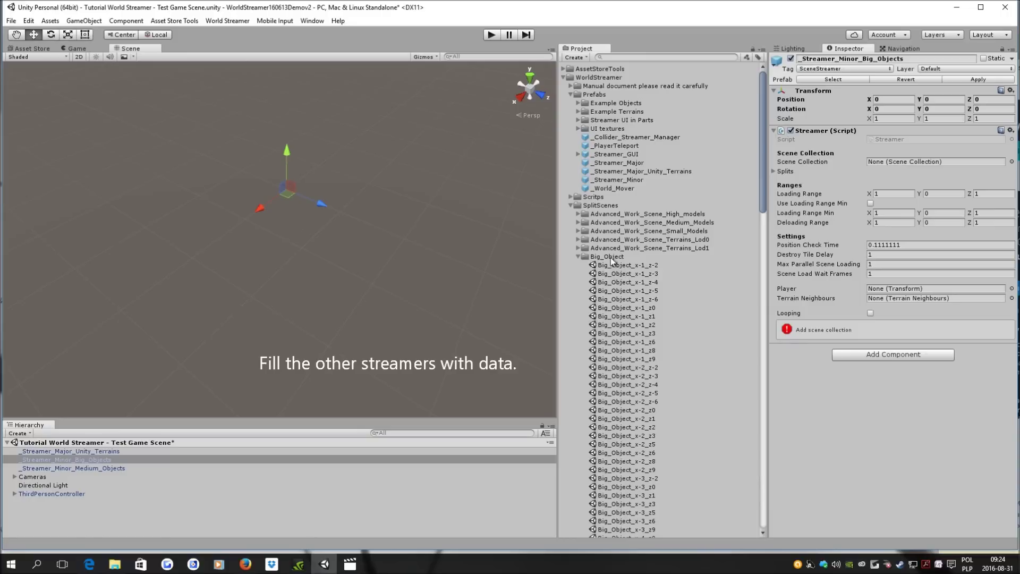
scroll(602, 311, "down", 5)
scroll(602, 314, "down", 5)
scroll(602, 313, "down", 5)
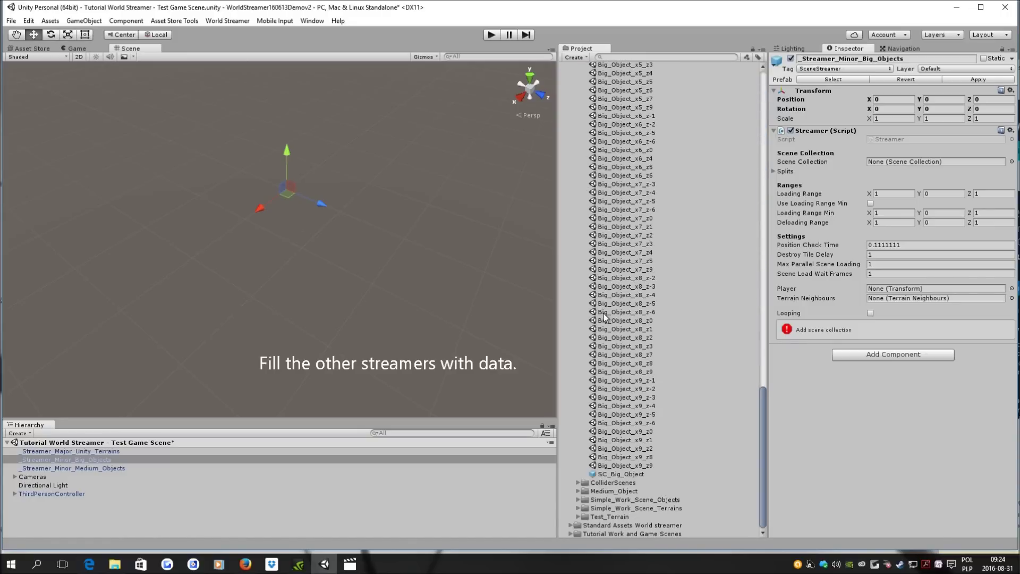
left_click_drag(616, 474, 892, 163)
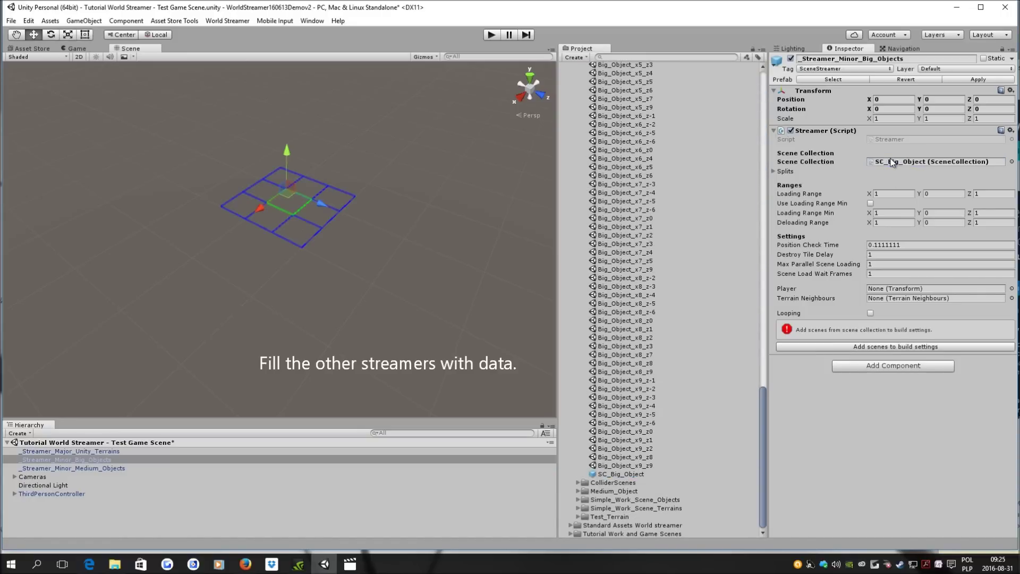
- Assign SC_Medium_Object as the medium-objects streamer's scene collection
left_click(56, 468)
scroll(629, 158, "up", 5)
scroll(605, 216, "up", 5)
scroll(589, 186, "up", 8)
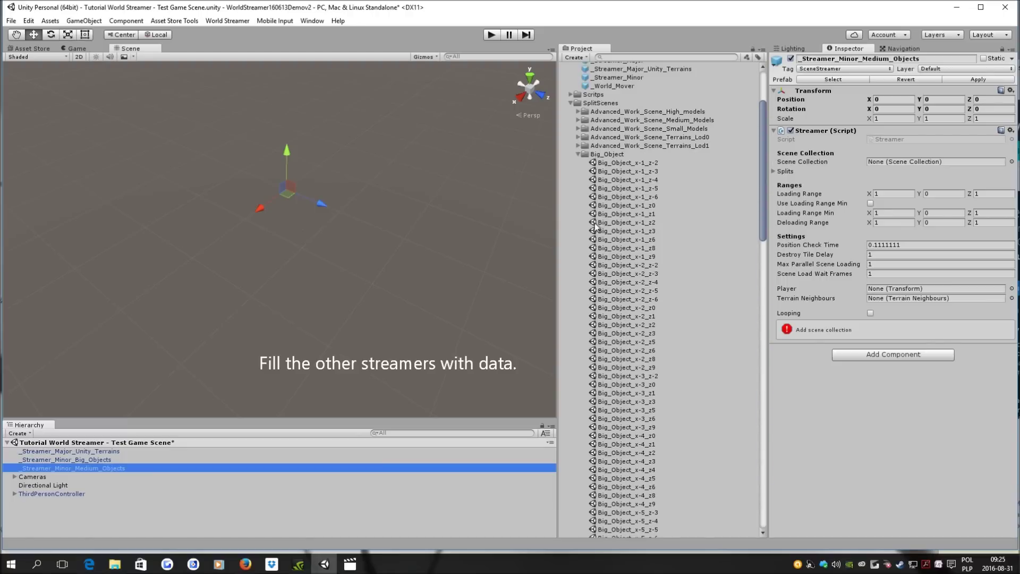
left_click(579, 154)
left_click(579, 273)
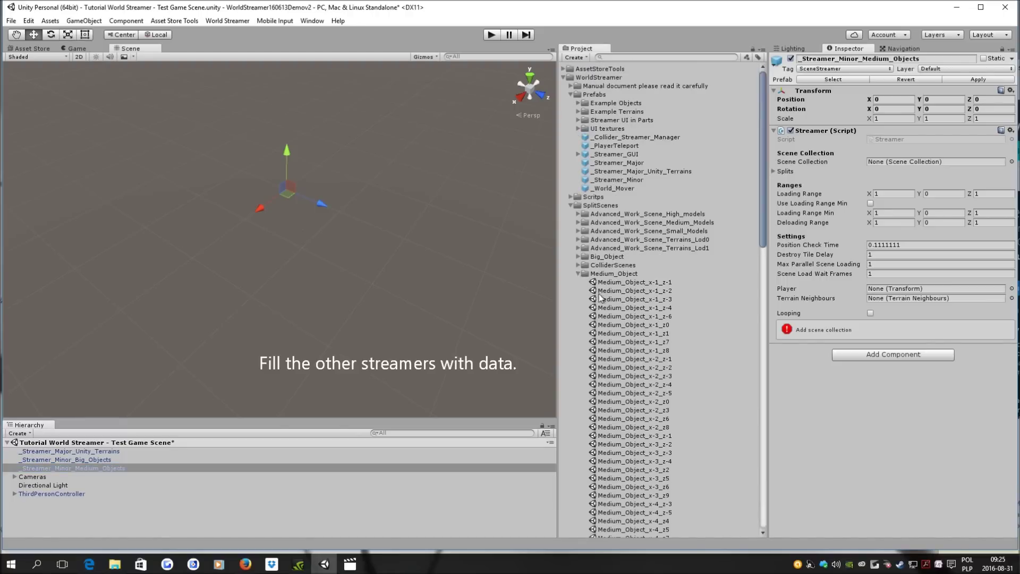
scroll(589, 289, "down", 10)
scroll(620, 327, "down", 10)
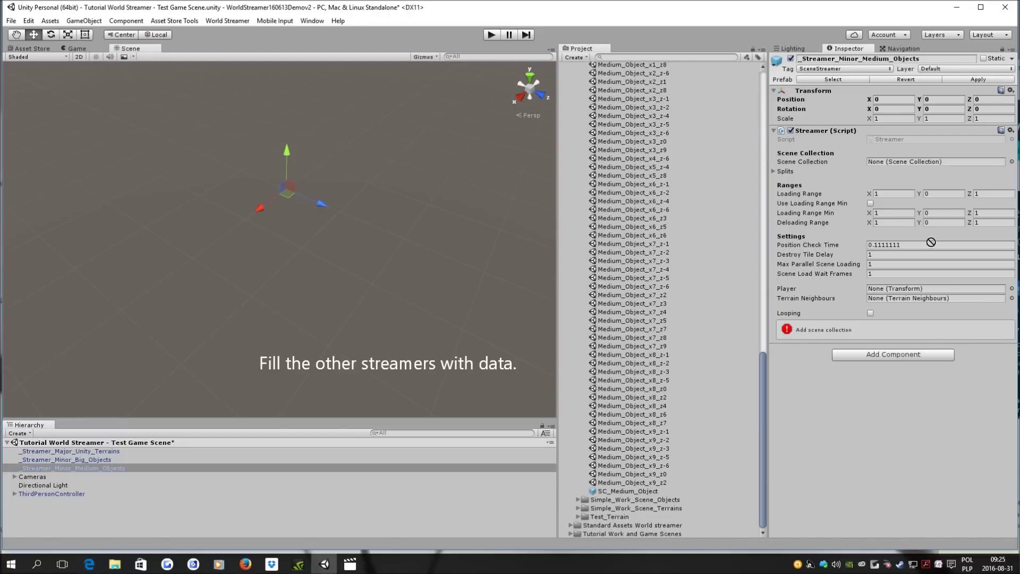
left_click_drag(915, 264, 950, 162)
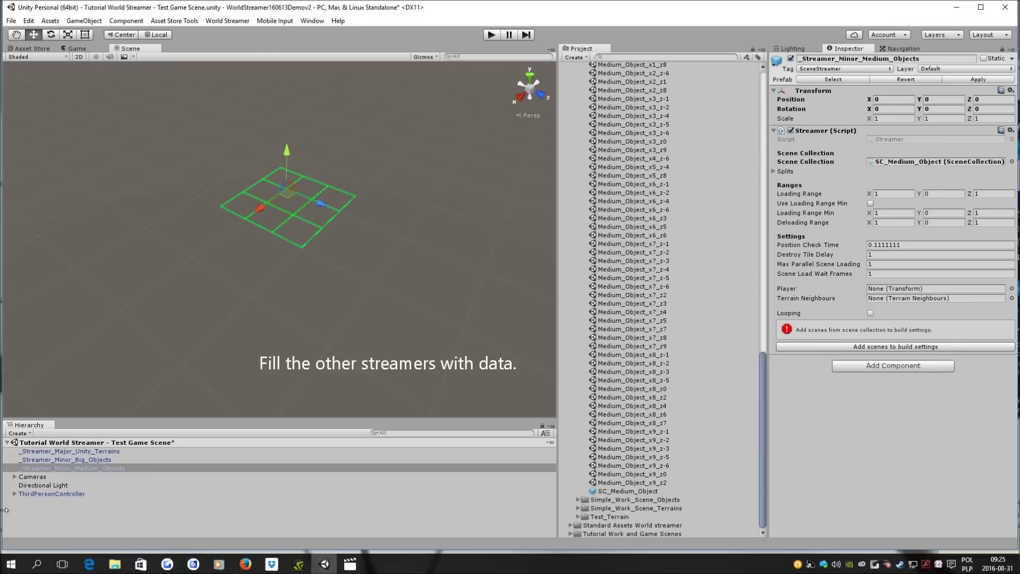
left_click(66, 453)
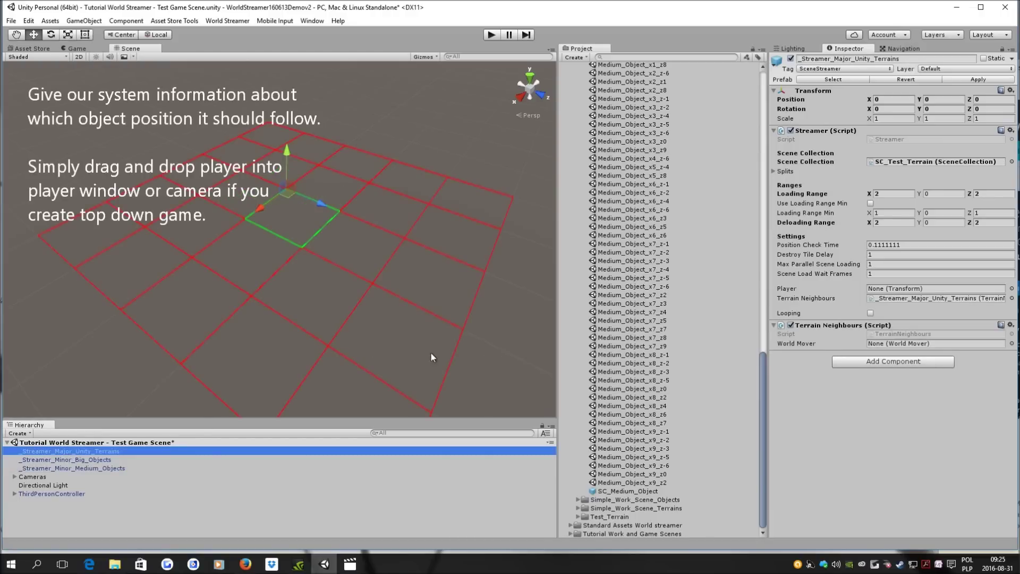
- Set ThirdPersonController as the Player on the terrain, big-objects and medium-objects streamers
left_click_drag(30, 492, 884, 292)
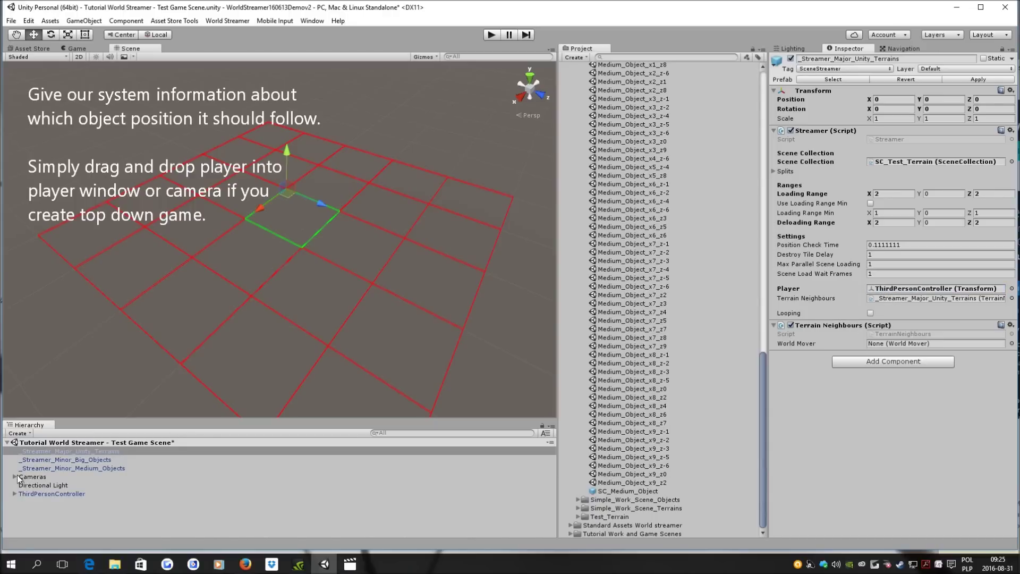
left_click(33, 461)
left_click_drag(40, 494, 910, 294)
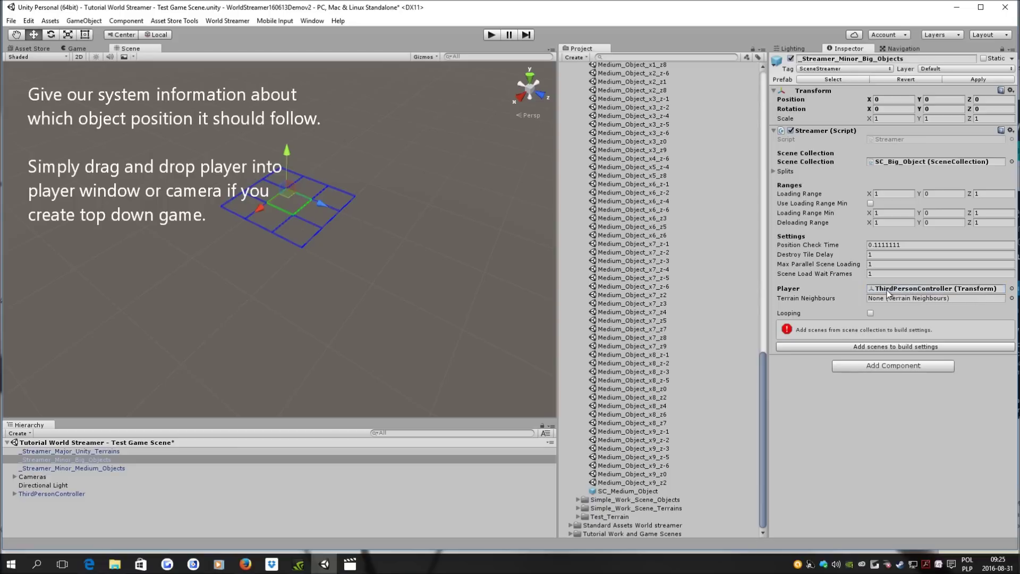
left_click(90, 470)
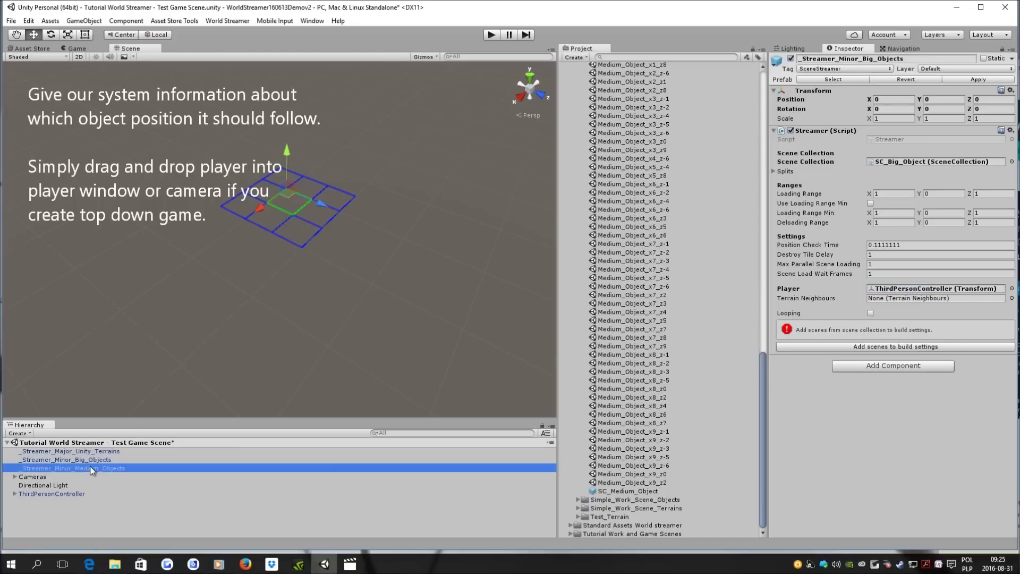
left_click(52, 498)
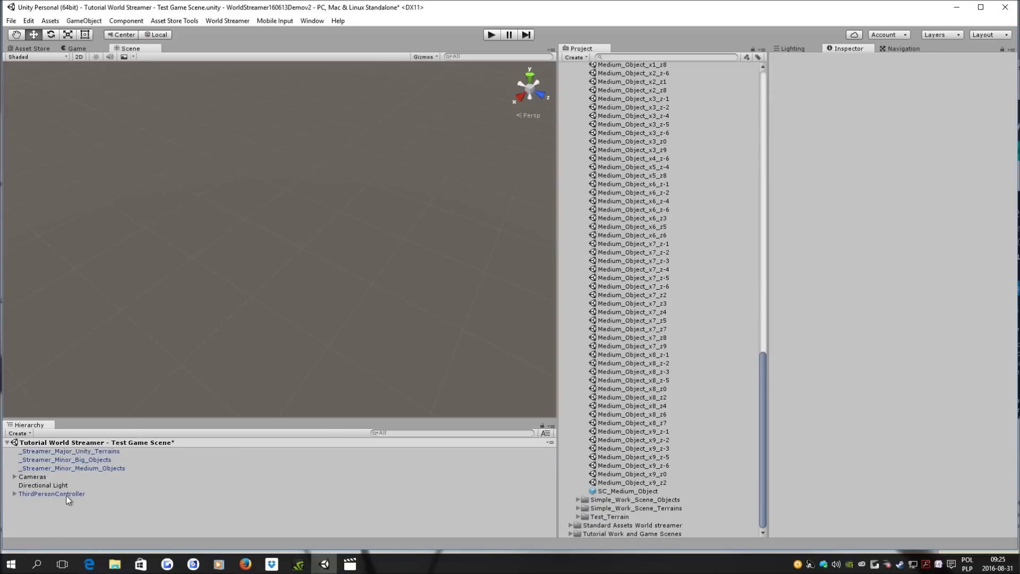
left_click(40, 468)
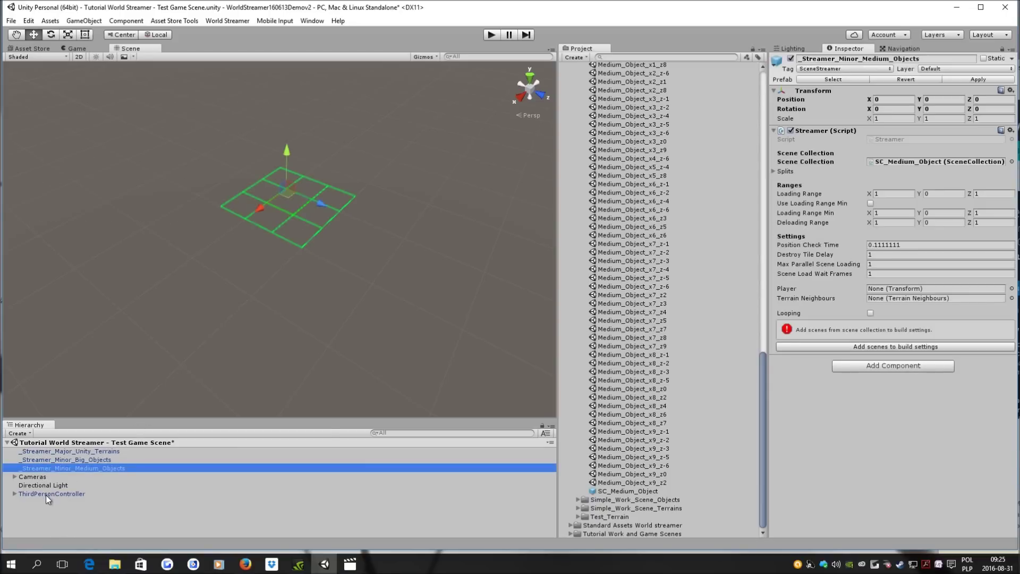
mouse_move(46, 495)
left_mouse_down()
mouse_move(902, 299)
mouse_move(892, 292)
left_mouse_up()
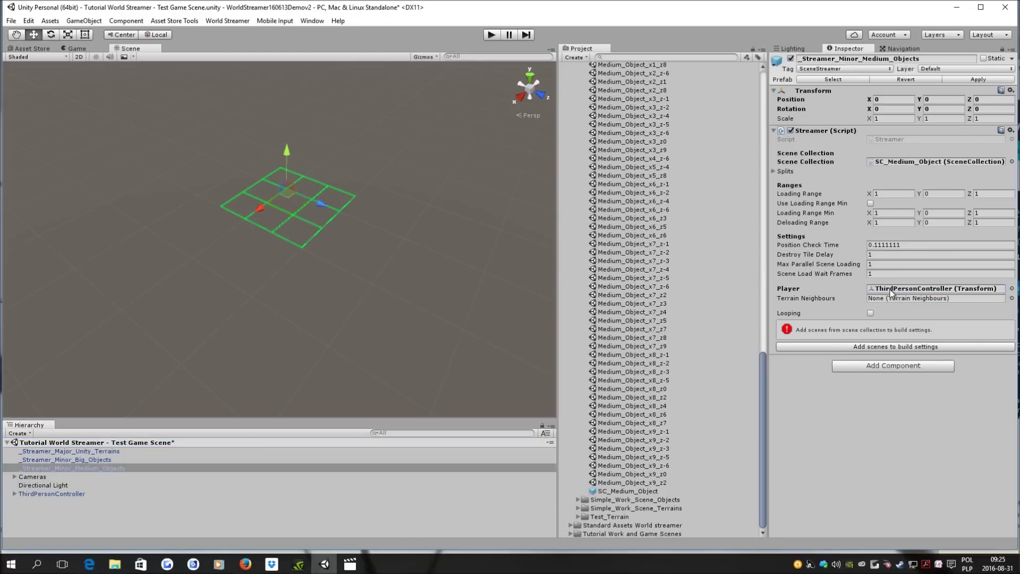
- Set the big-objects streamer's loading and deloading ranges to 3×3
left_click(78, 460)
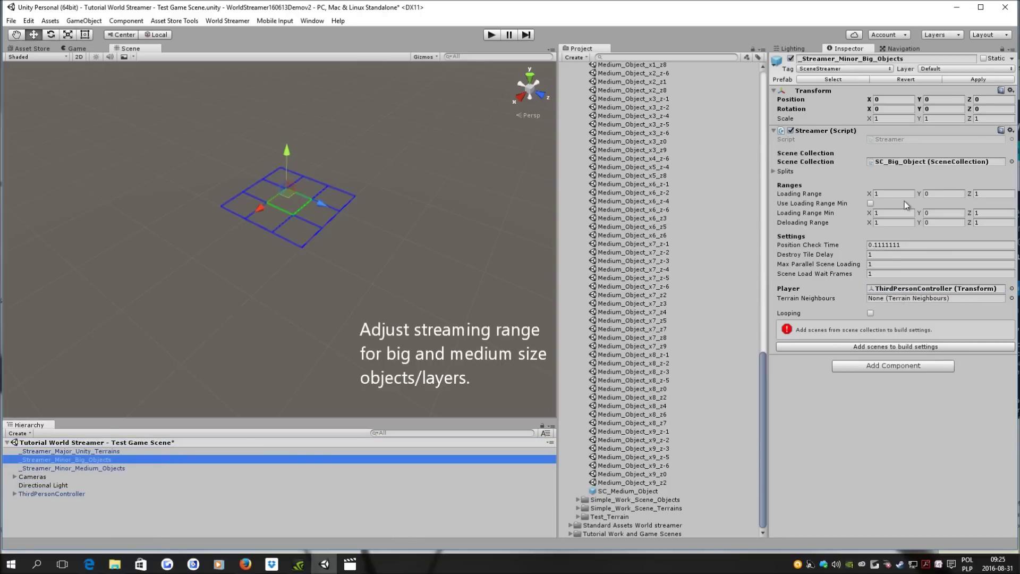
left_click(887, 194)
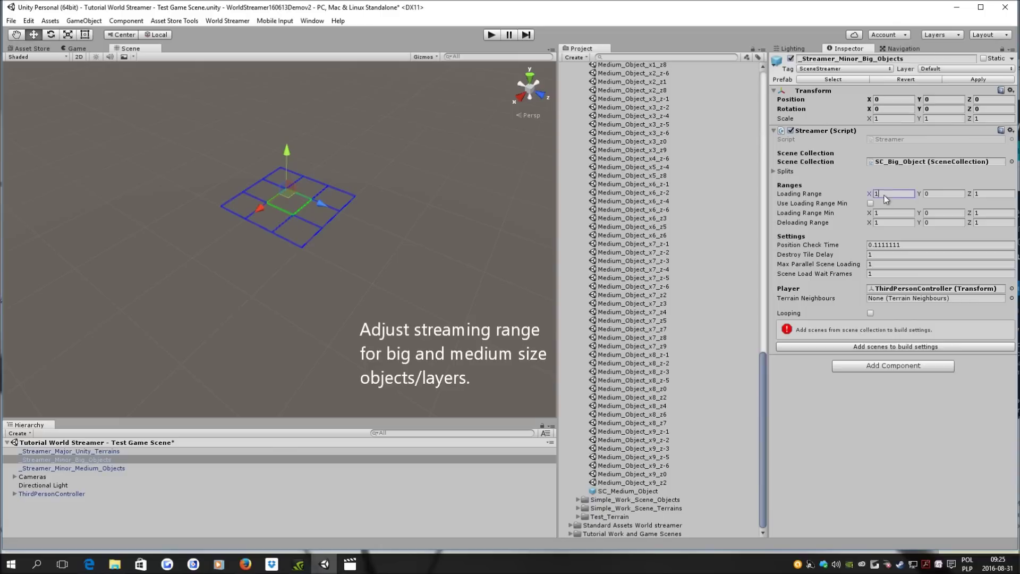
type("2")
left_click(981, 195)
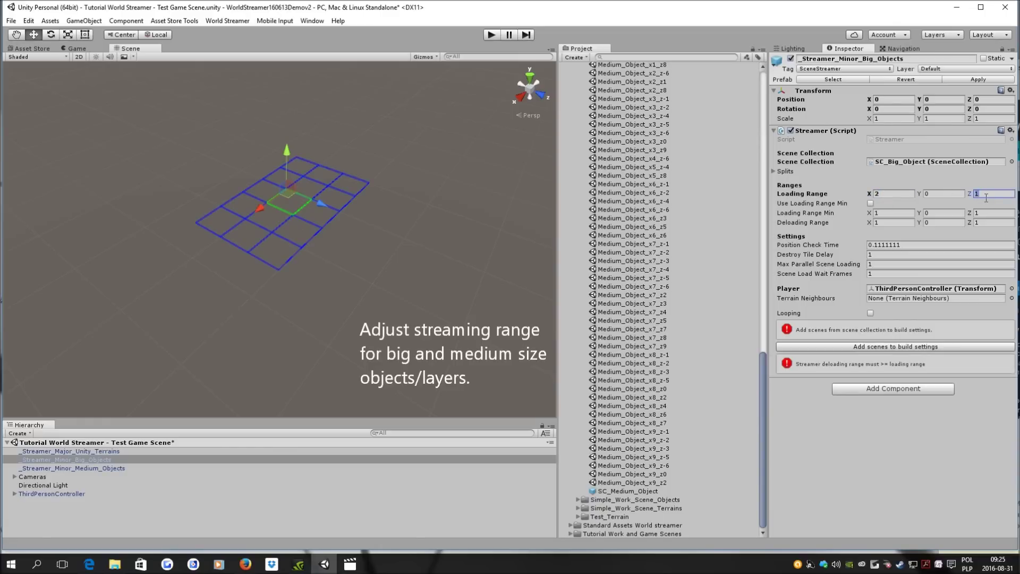
type("2")
key("BackSpace")
type("3")
left_click(876, 194)
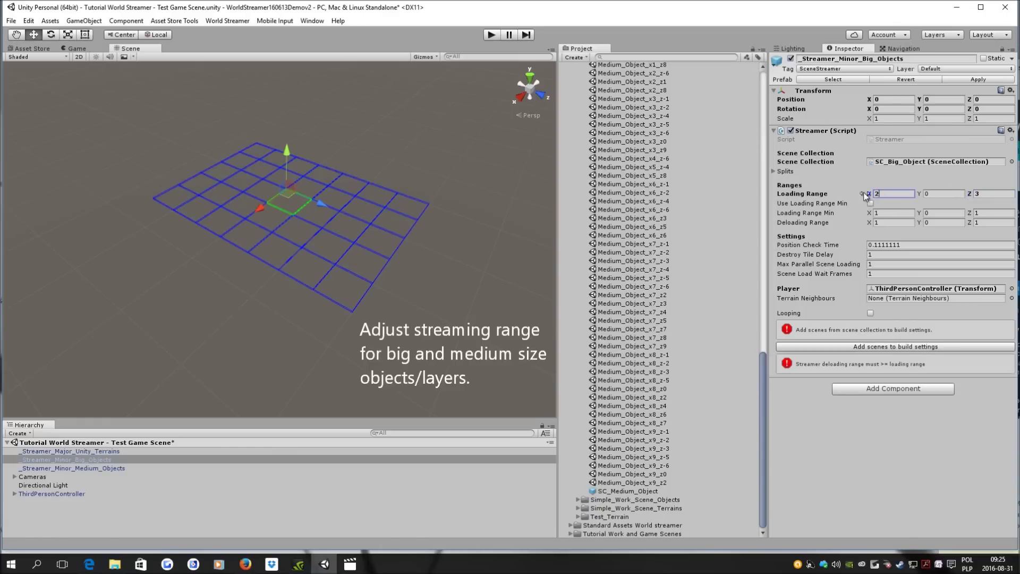
type("3")
left_click(884, 222)
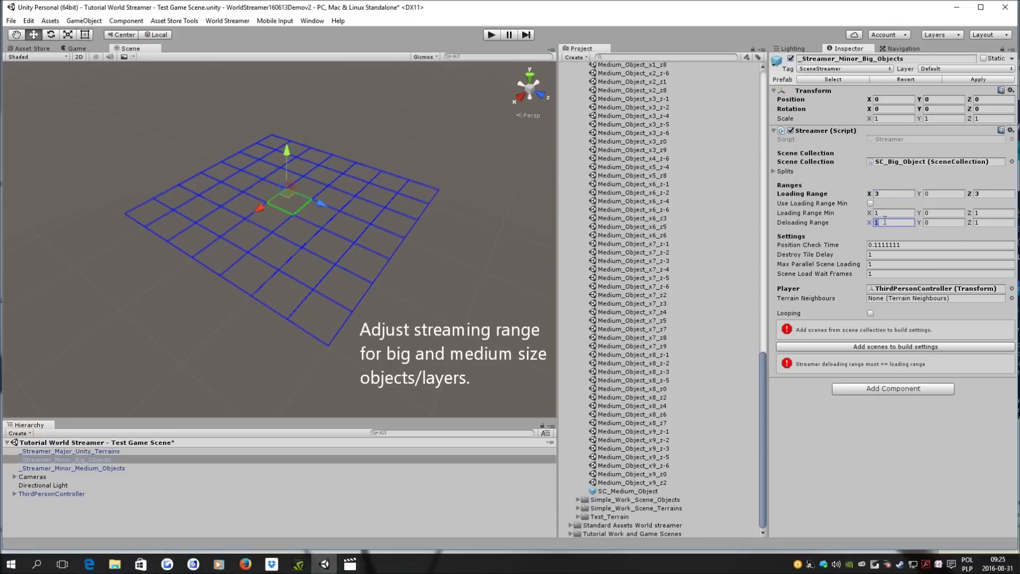
type("3")
left_click(988, 223)
type("3")
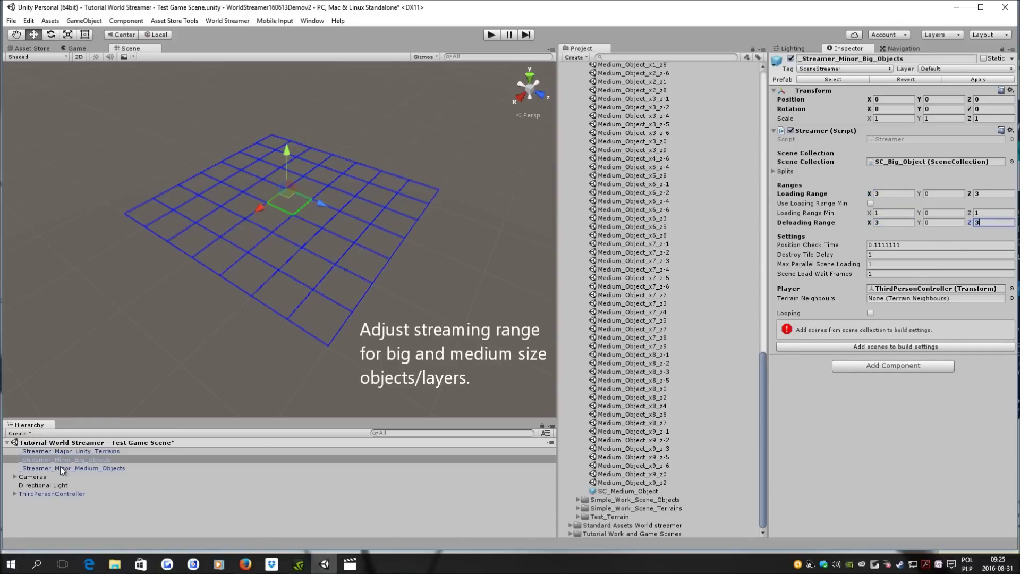
- Set the medium-objects streamer's loading and deloading ranges to 2×2
left_click(75, 451)
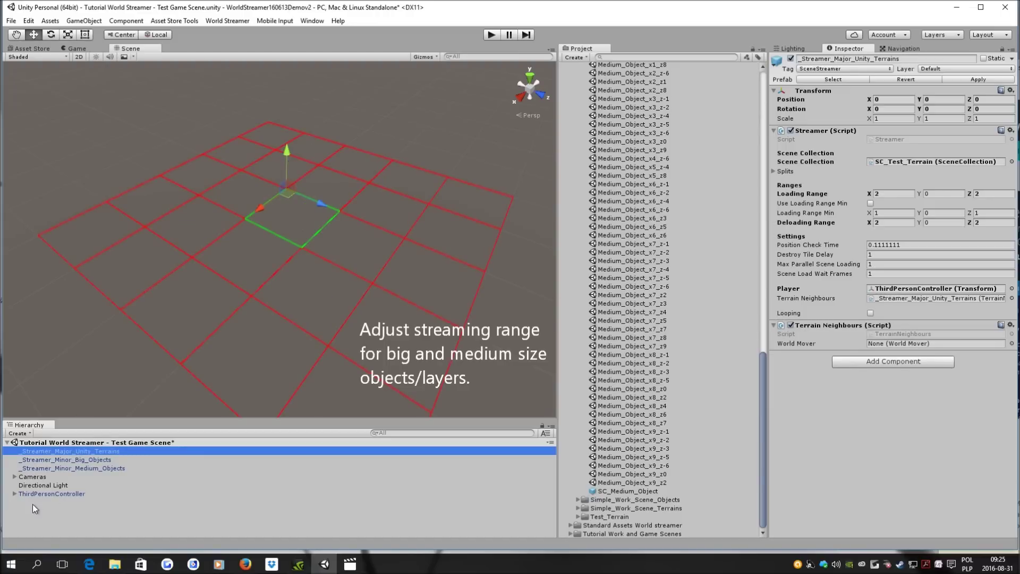
left_click(79, 468)
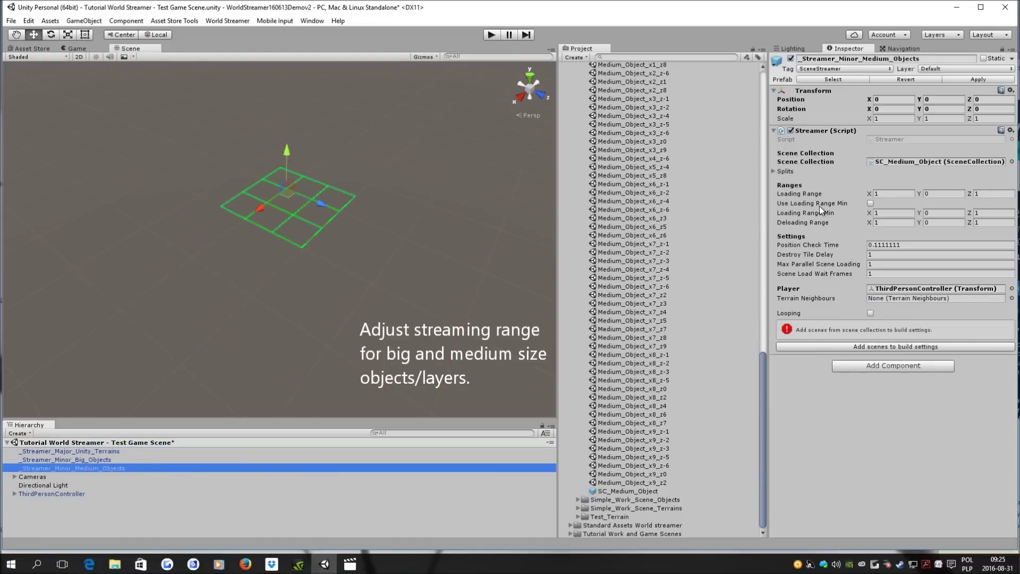
left_click(886, 194)
type("2")
left_click(993, 194)
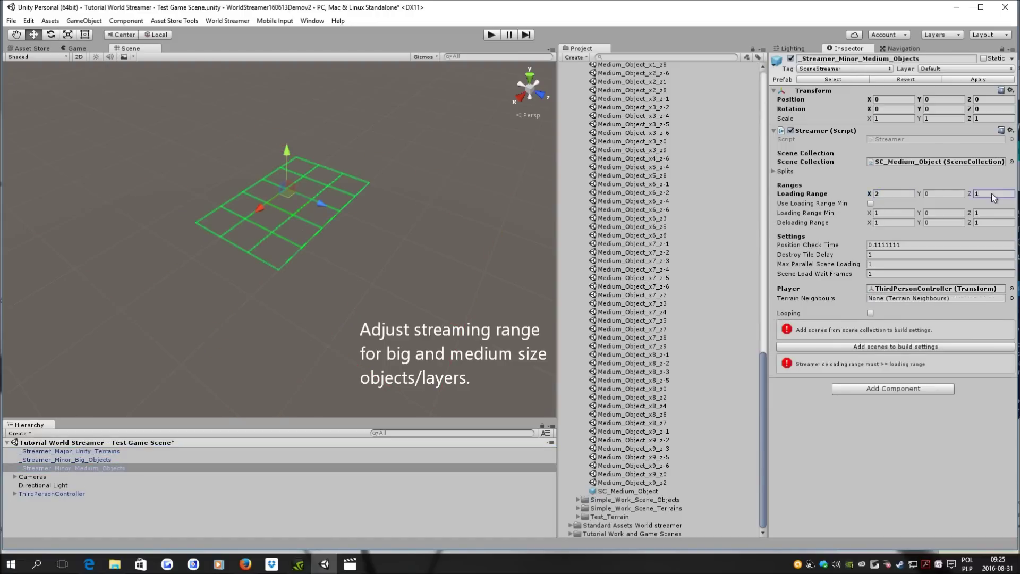
type("2")
left_click(984, 223)
type("2")
left_click(882, 223)
type("2")
middle_click_drag(302, 266, 303, 280)
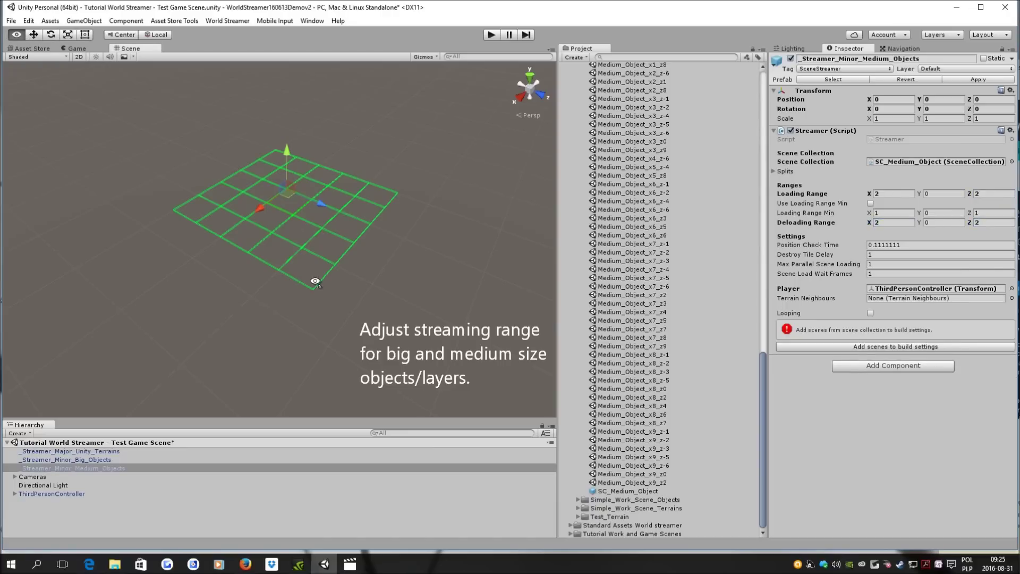
left_click(101, 451)
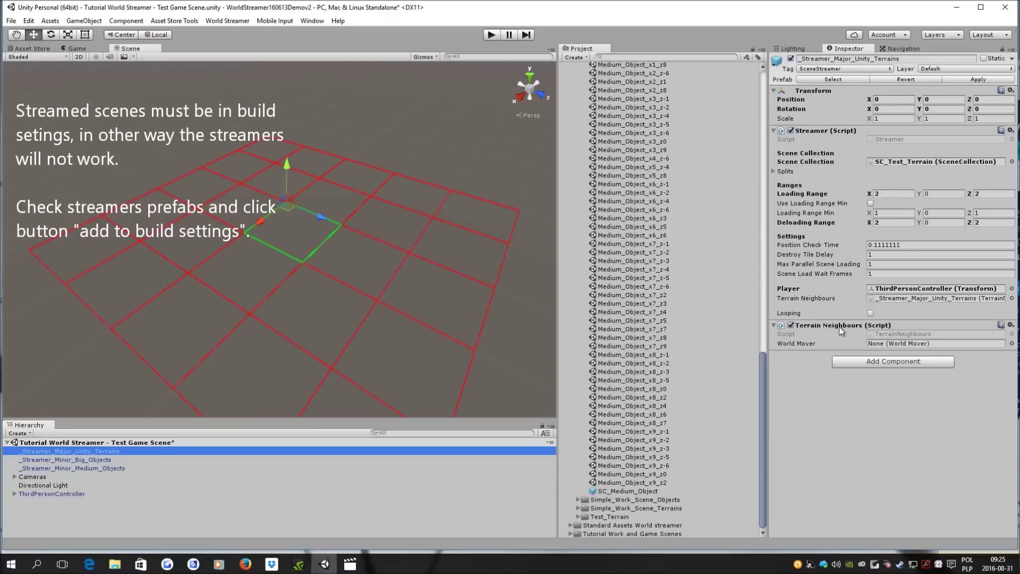
- Add the big-objects and medium-objects streamers' scenes to the build settings
left_click(54, 460)
left_click(822, 348)
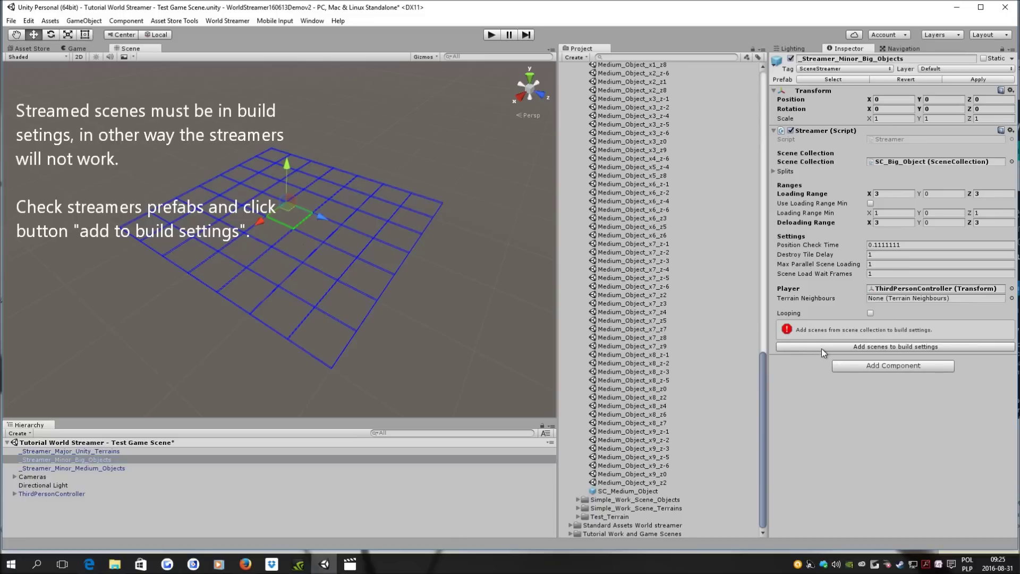
left_click(61, 467)
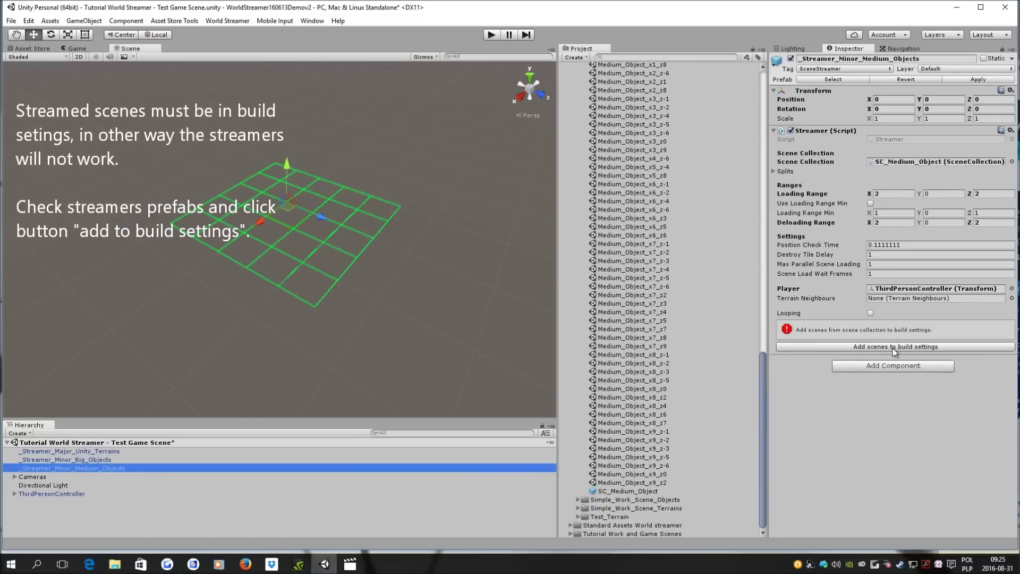
left_click(893, 349)
- Select ThirdPersonController and enter Play mode
left_click_drag(357, 232, 356, 231, "alt")
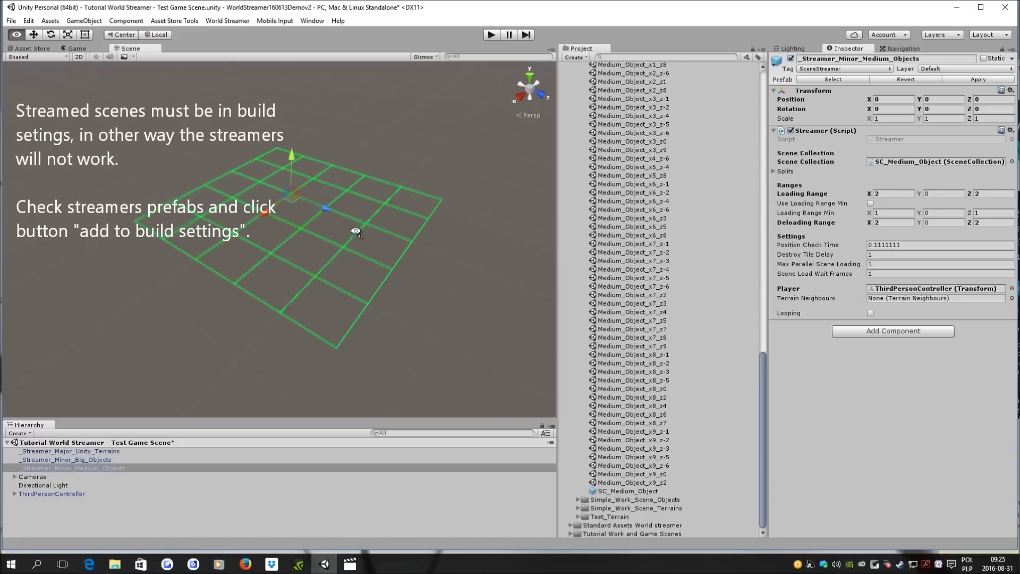
left_click_drag(356, 230, 353, 221, "alt")
left_click(49, 490)
left_click(491, 34)
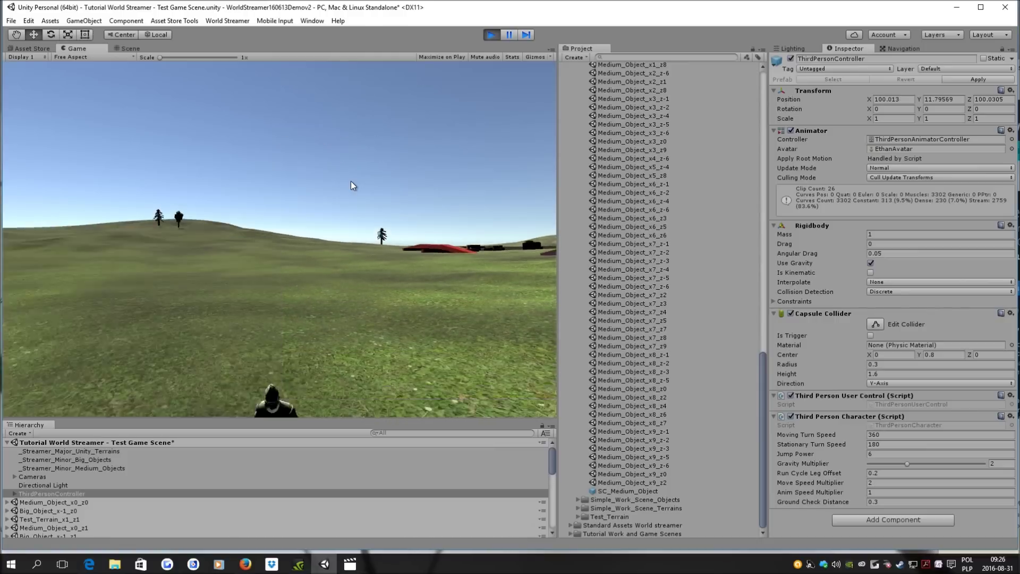
- Walk the character, then dock the Scene view beside the Game view
key("w")
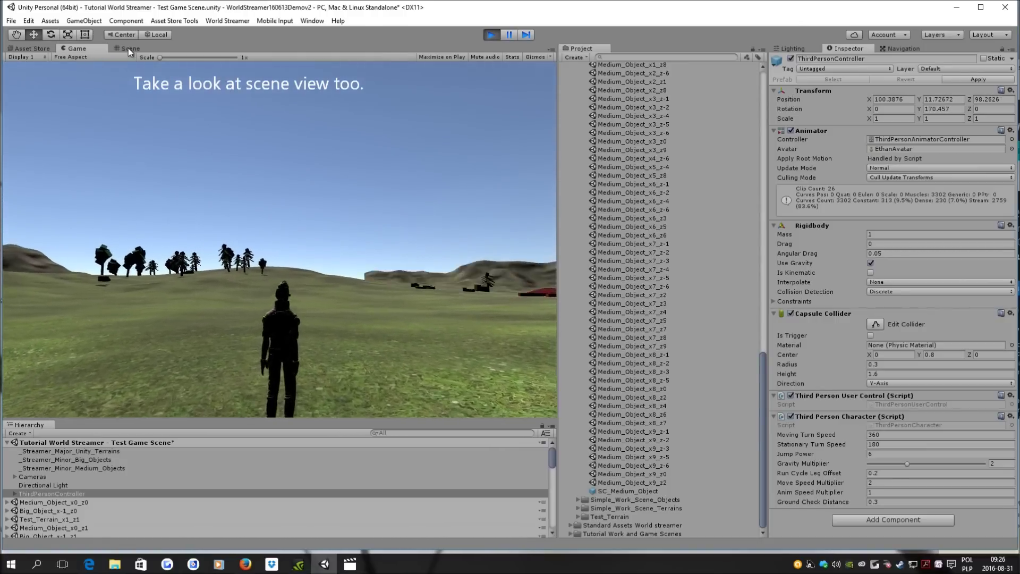
left_click(128, 48)
left_click_drag(230, 237, 260, 269, "alt")
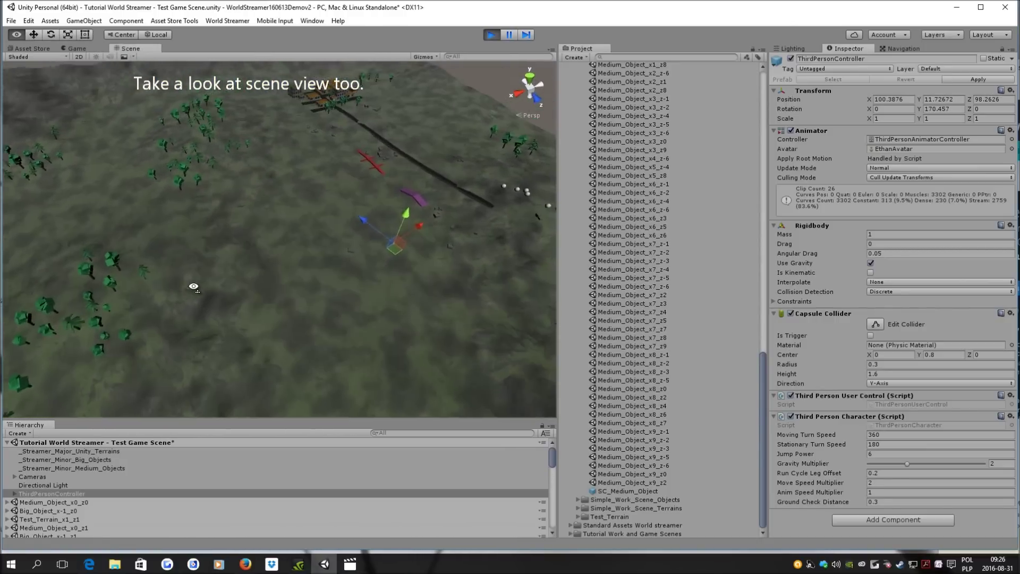
left_click_drag(195, 300, 27, 237, "alt")
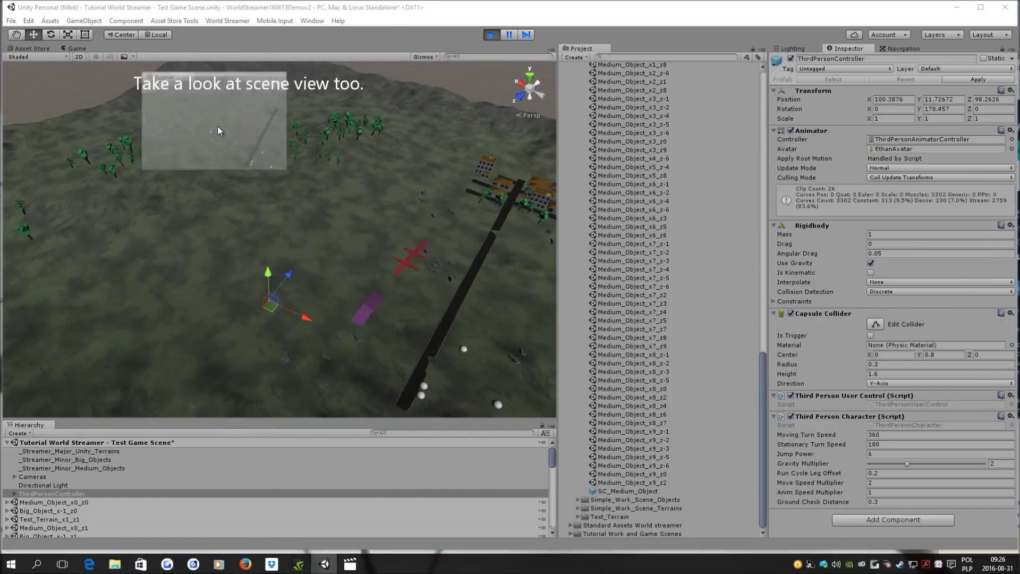
left_click_drag(114, 48, 447, 269)
left_click_drag(370, 204, 275, 203)
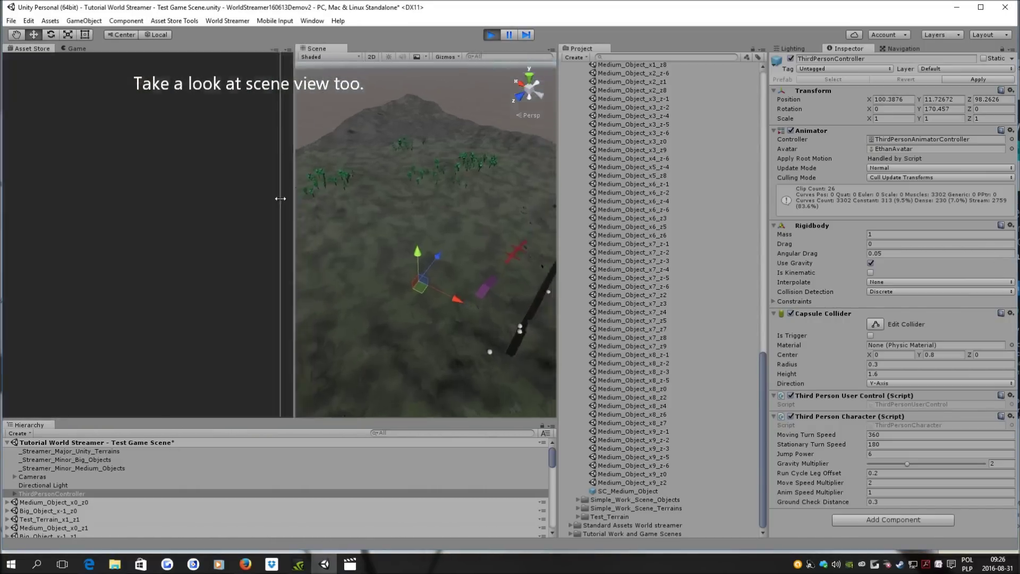
left_click(77, 49)
- Run the character across the terrain while watching tiles like Terrain_Lod0_16 stream in the Scene view
key("w")
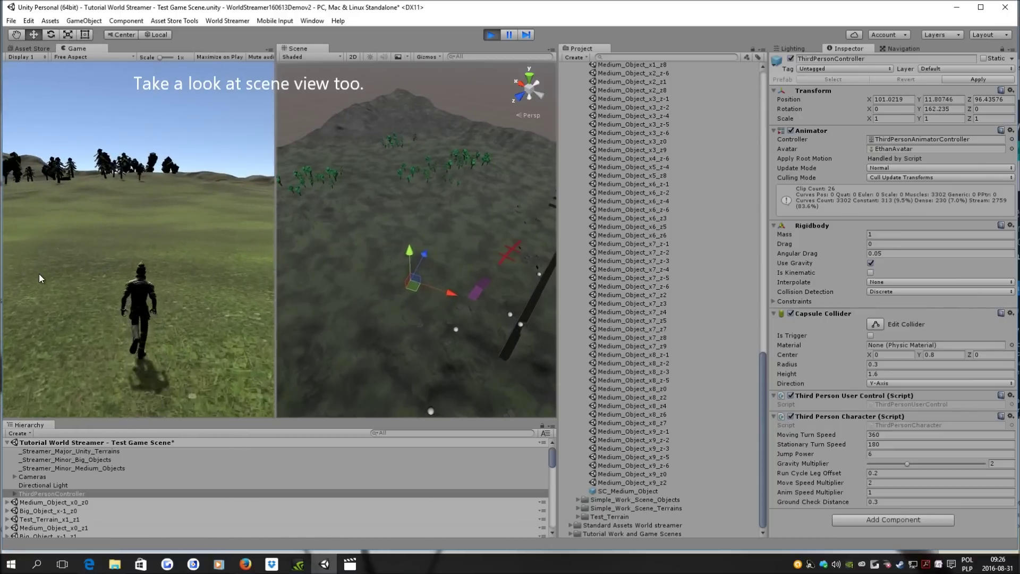
mouse_move(394, 247)
left_mouse_down()
mouse_move(458, 250)
mouse_move(448, 229)
left_mouse_up()
left_click(65, 269)
key("w")
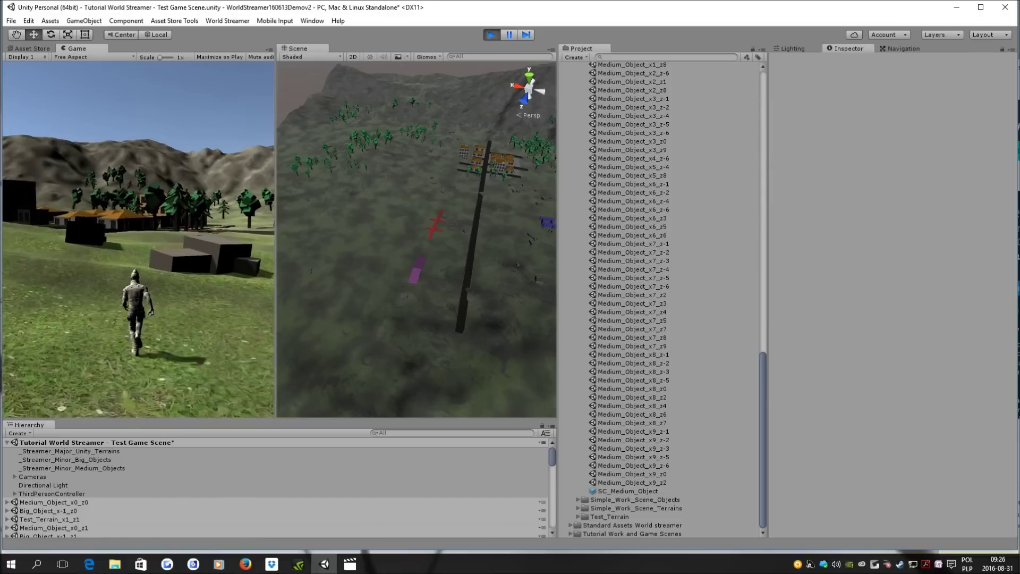
left_click(431, 254)
mouse_move(433, 242)
right_mouse_down()
mouse_move(397, 296)
mouse_move(194, 275)
right_mouse_up()
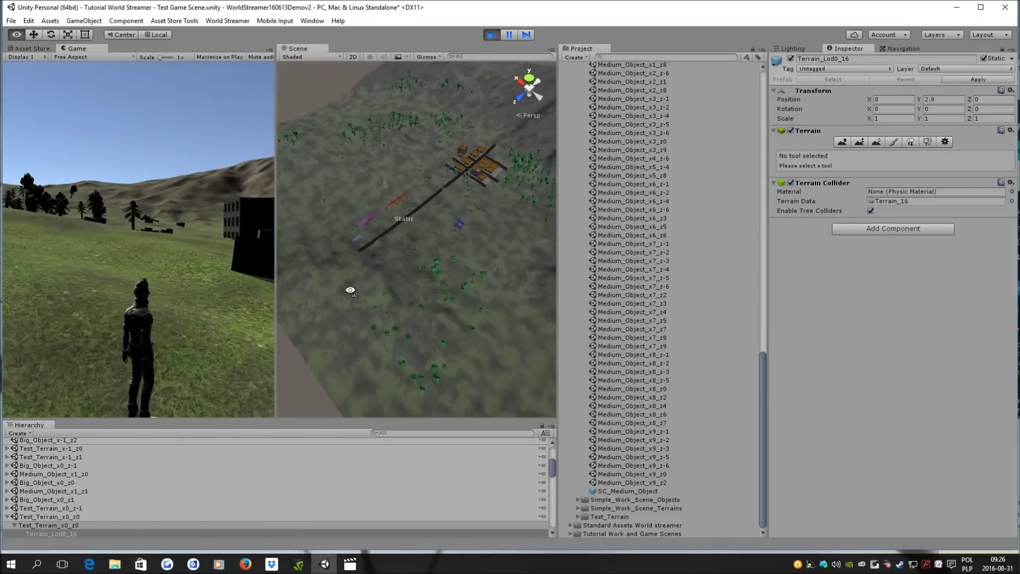
left_click(271, 264)
key("w")
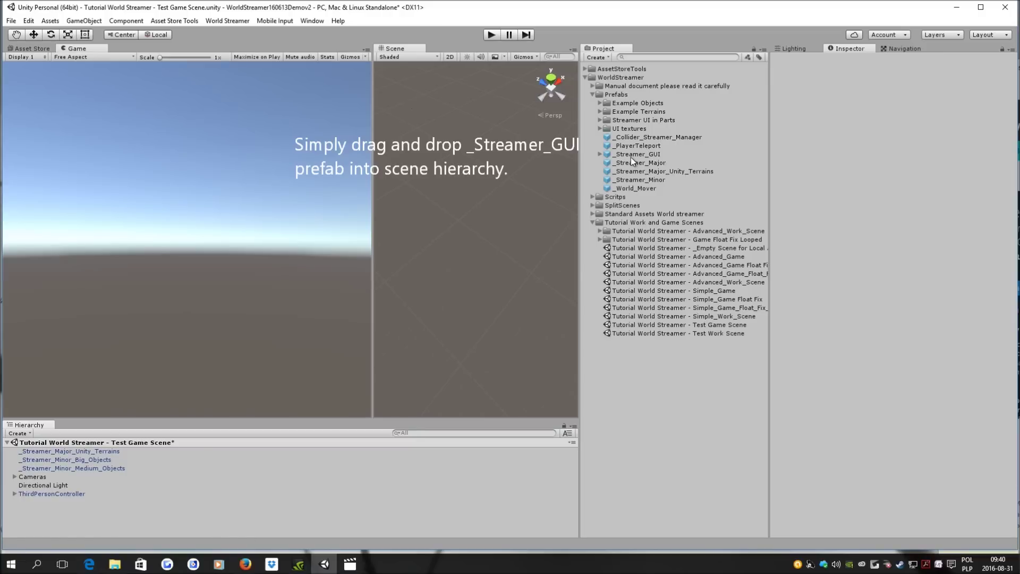
- Drop the _Streamer_GUI prefab, then the _PlayerTeleport prefab, into the Hierarchy
mouse_move(630, 154)
left_mouse_down()
mouse_move(11, 402)
mouse_move(37, 452)
left_mouse_up()
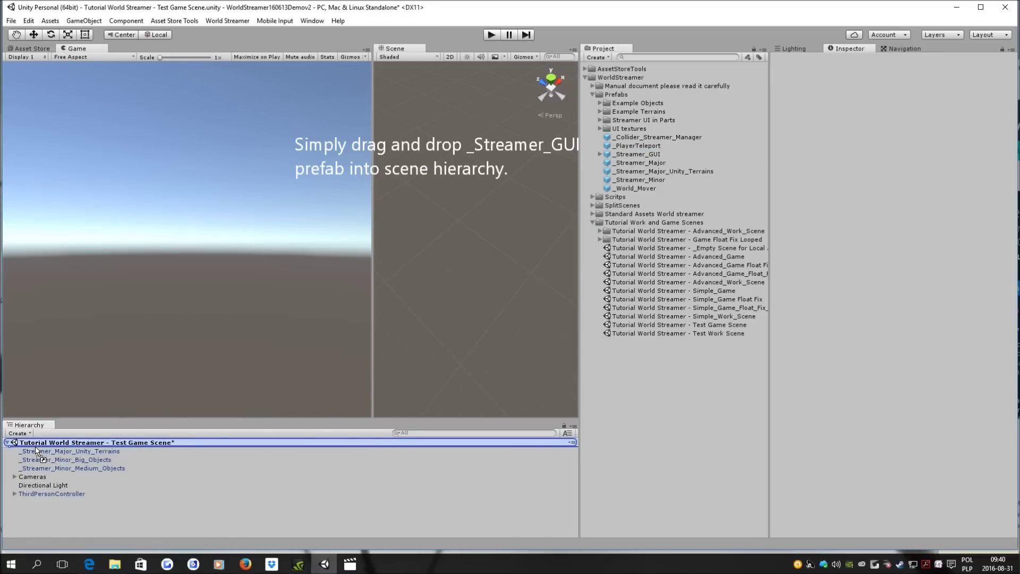
left_click_drag(37, 452, 35, 450)
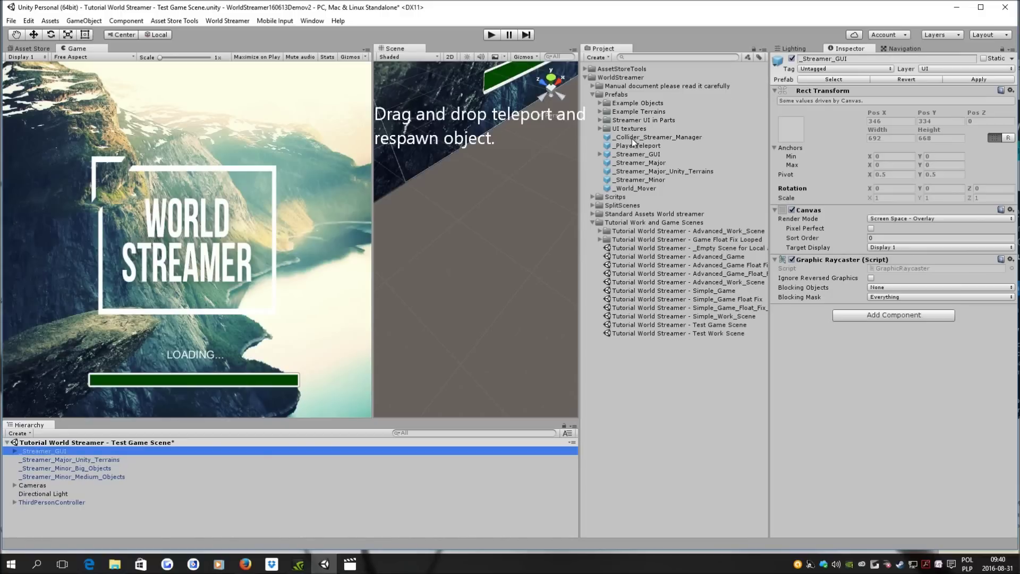
left_click_drag(633, 147, 55, 448)
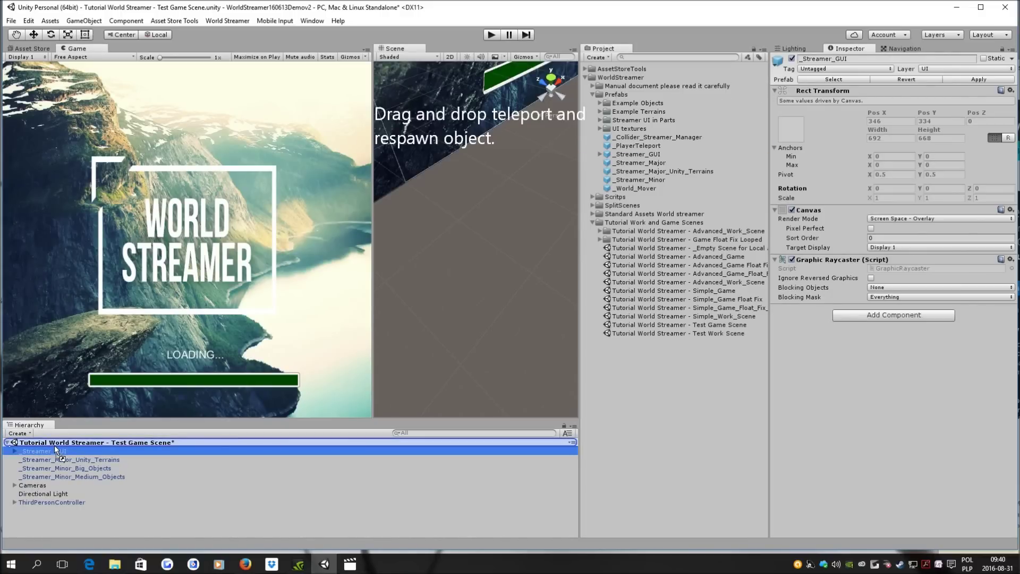
left_click_drag(56, 449, 54, 446)
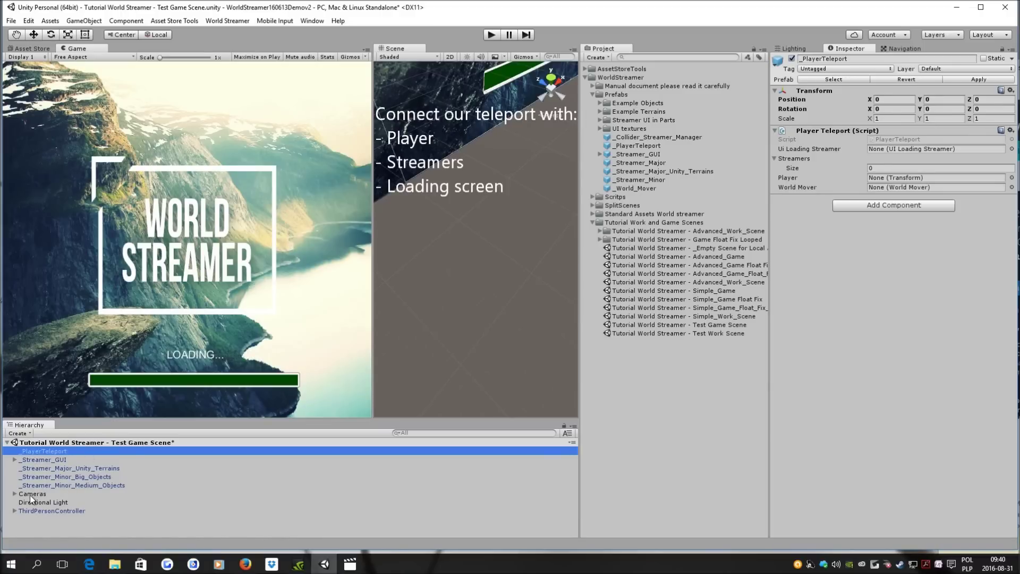
- Set ThirdPersonController as the teleport's Player and fill three Streamers slots with the terrain, big and medium streamers
left_click_drag(31, 510, 880, 178)
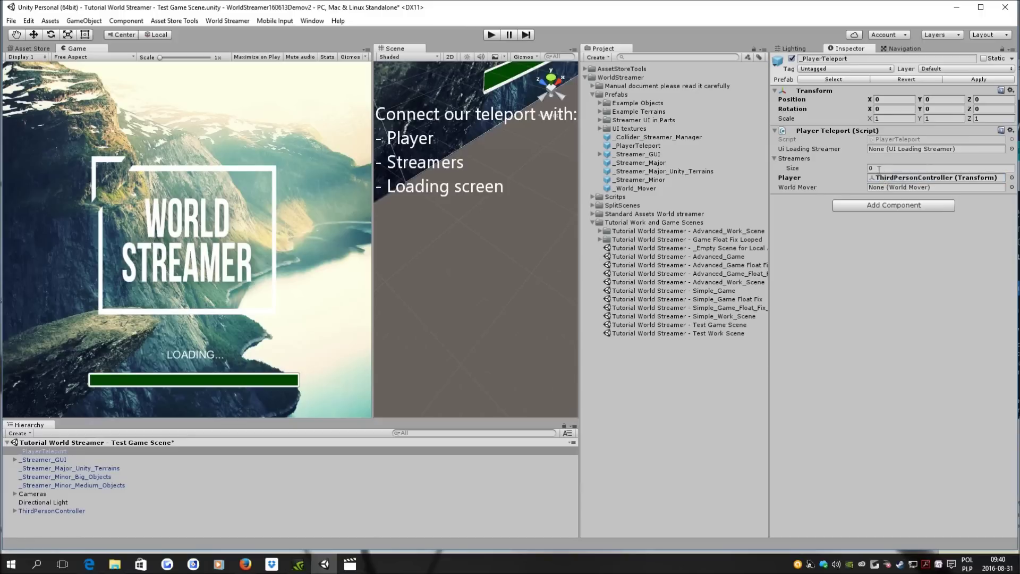
left_click(876, 167)
type("3")
key("Return")
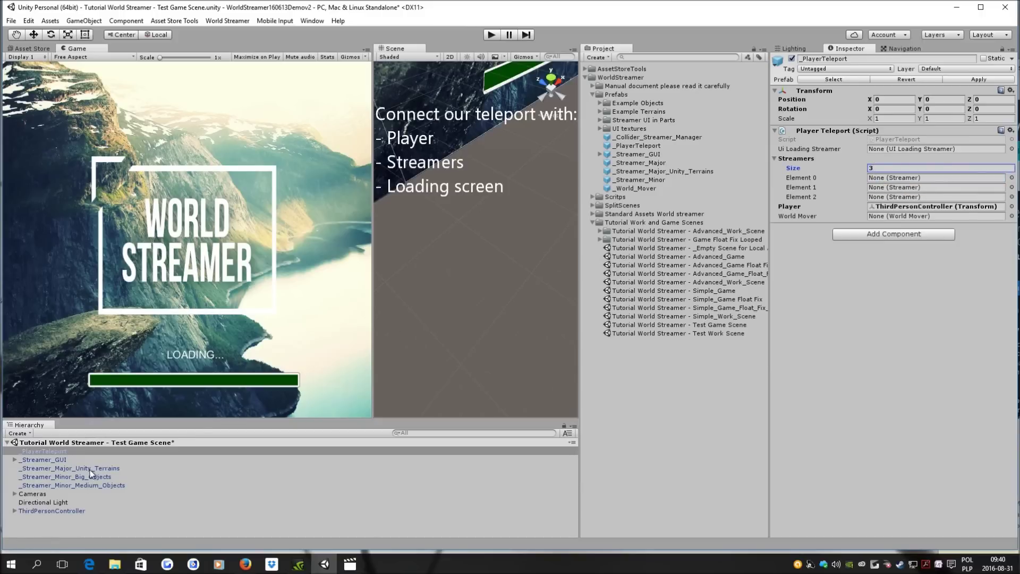
left_click(109, 467)
left_click_drag(110, 468, 913, 178)
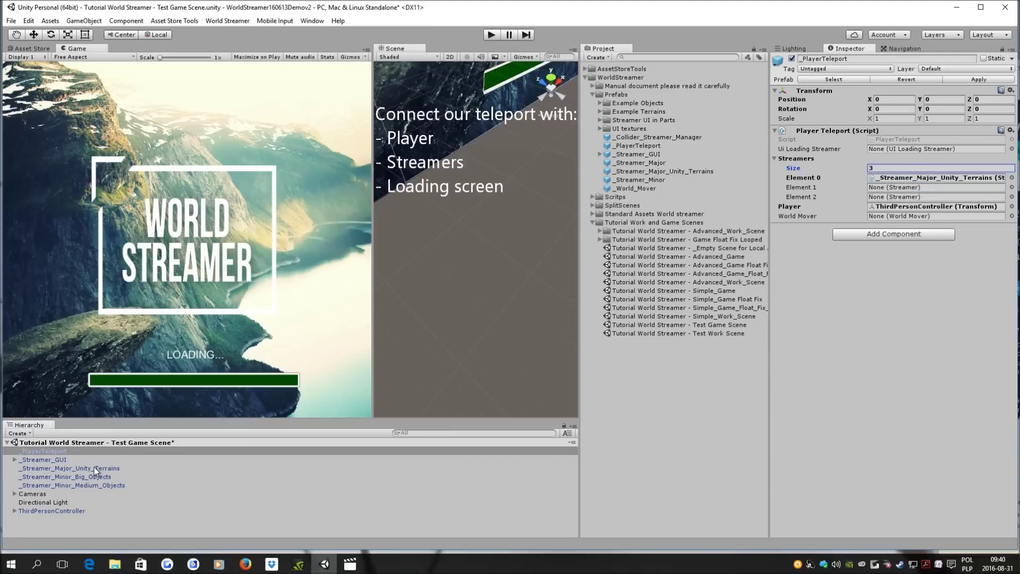
left_click_drag(88, 479, 974, 170)
left_click_drag(974, 170, 927, 188)
mouse_move(79, 485)
left_mouse_down()
mouse_move(827, 270)
mouse_move(914, 202)
mouse_move(907, 197)
left_mouse_up()
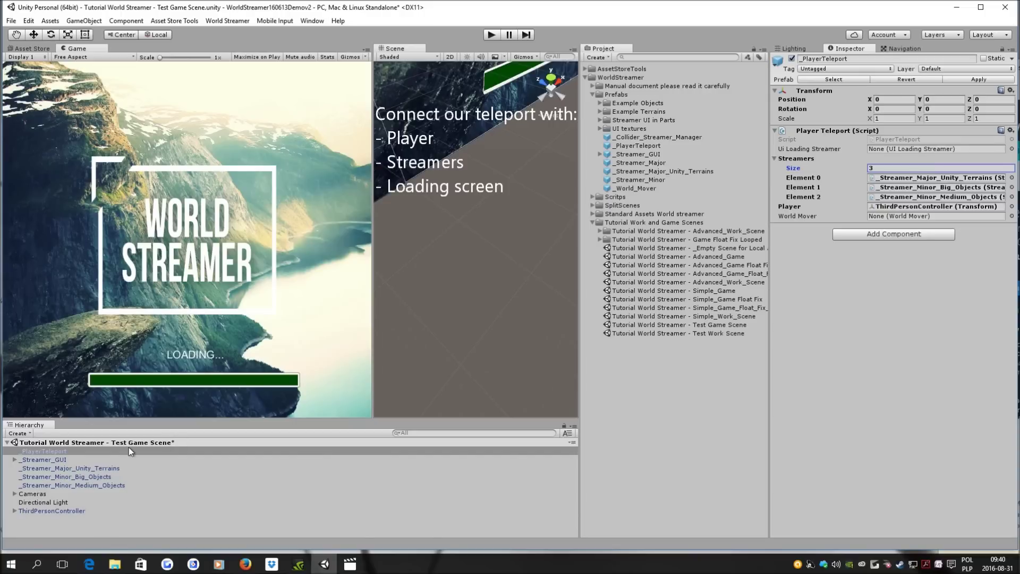
- Assign _Streamer_GUI's Loading_Screen_UI as the teleport's Ui Loading Streamer
left_click(14, 460)
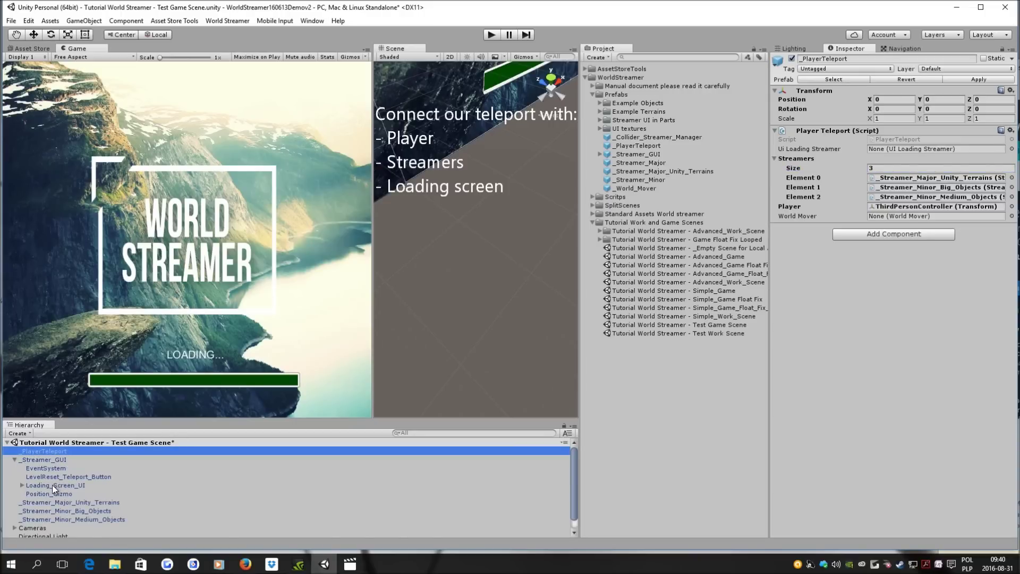
left_click_drag(52, 485, 902, 153)
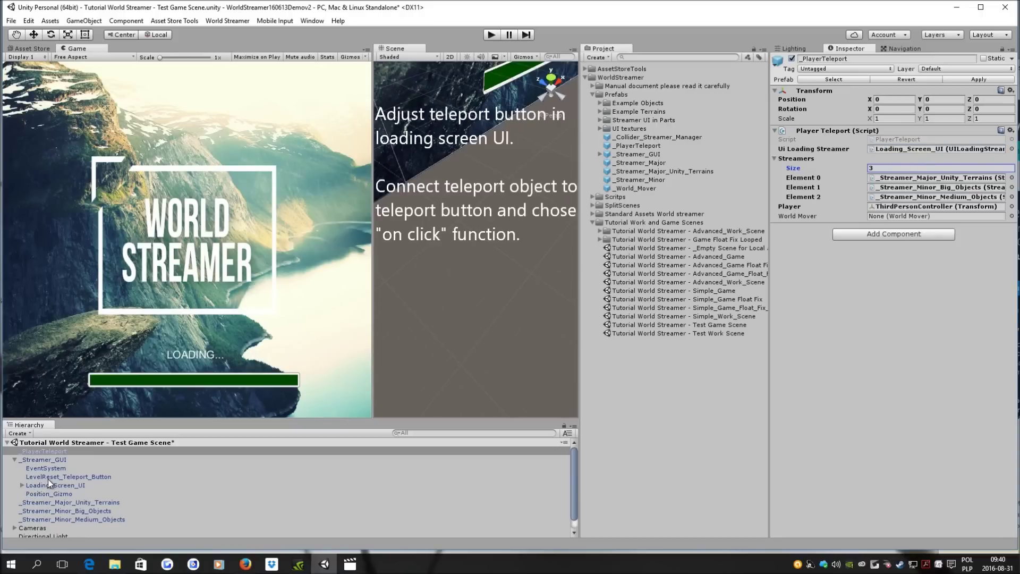
left_click(48, 477)
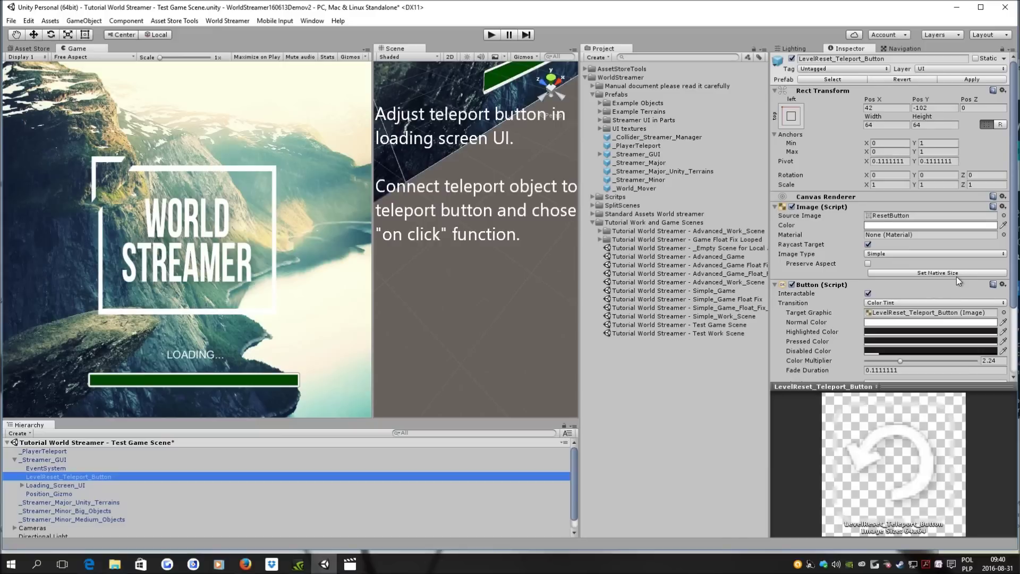
- Point LevelReset_Teleport_Button's On Click at _PlayerTeleport, calling PlayerTeleport.Teleport
scroll(905, 283, "down", 3)
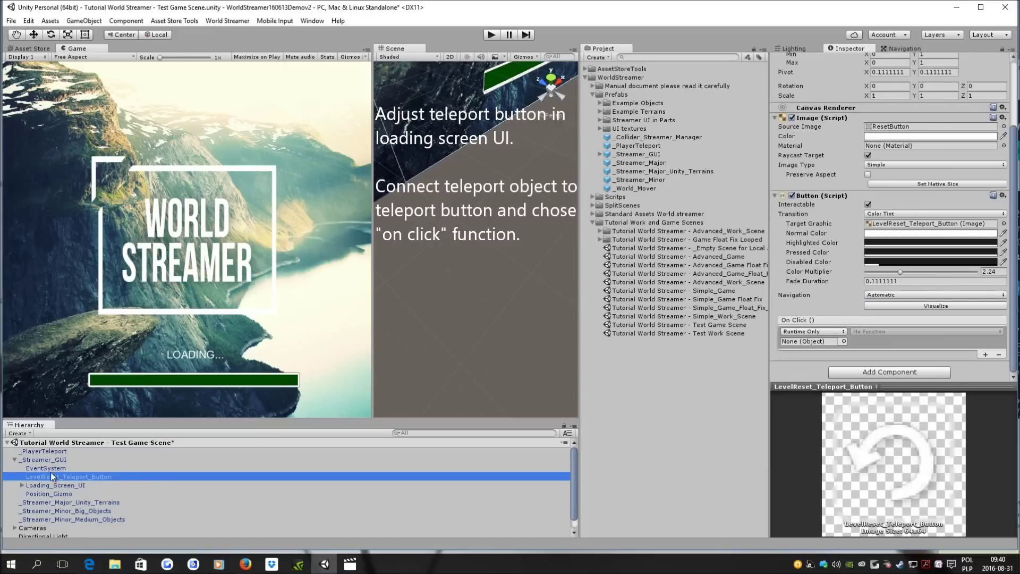
left_click_drag(46, 454, 833, 333)
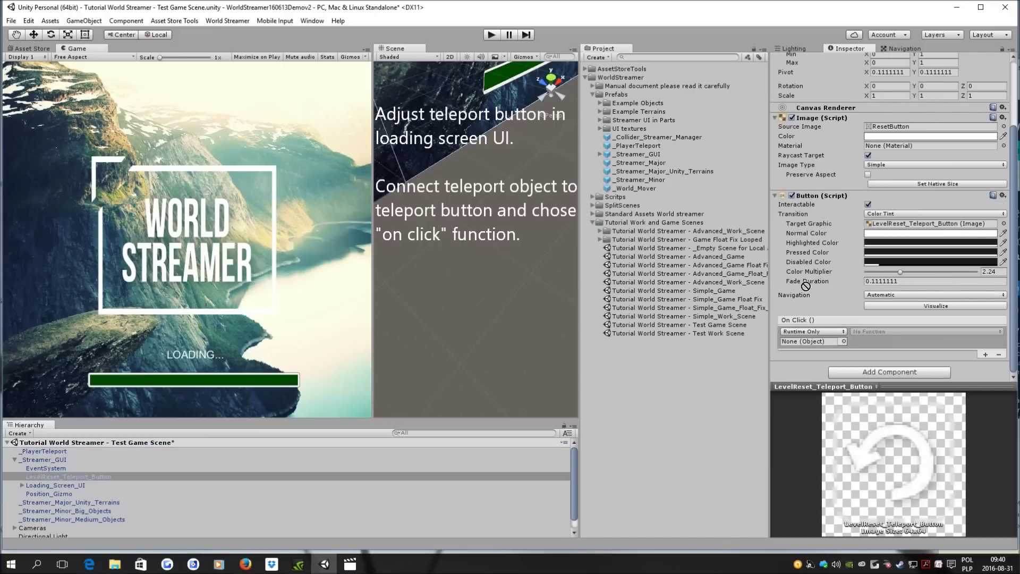
left_click_drag(831, 340, 831, 341)
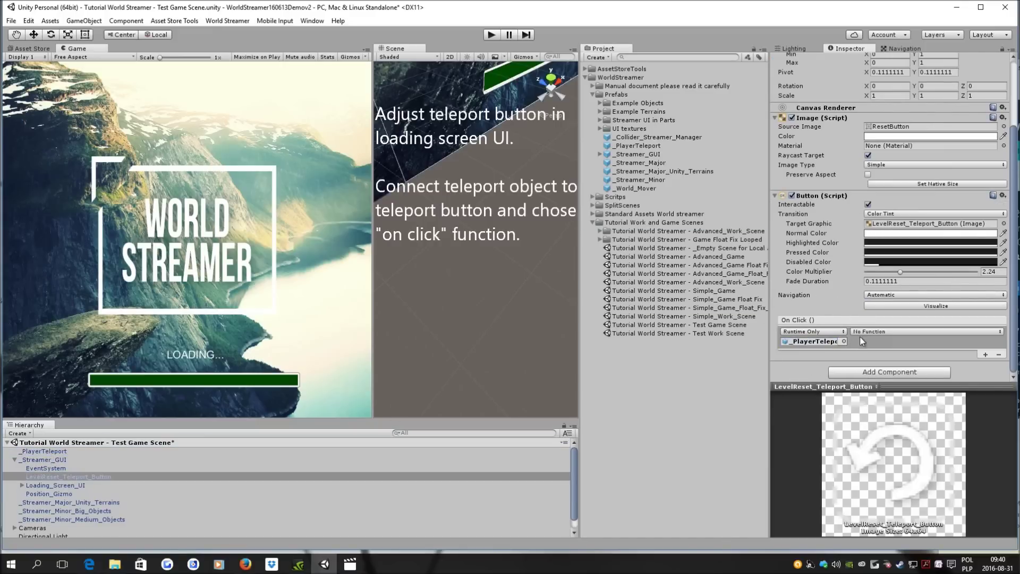
left_click(868, 332)
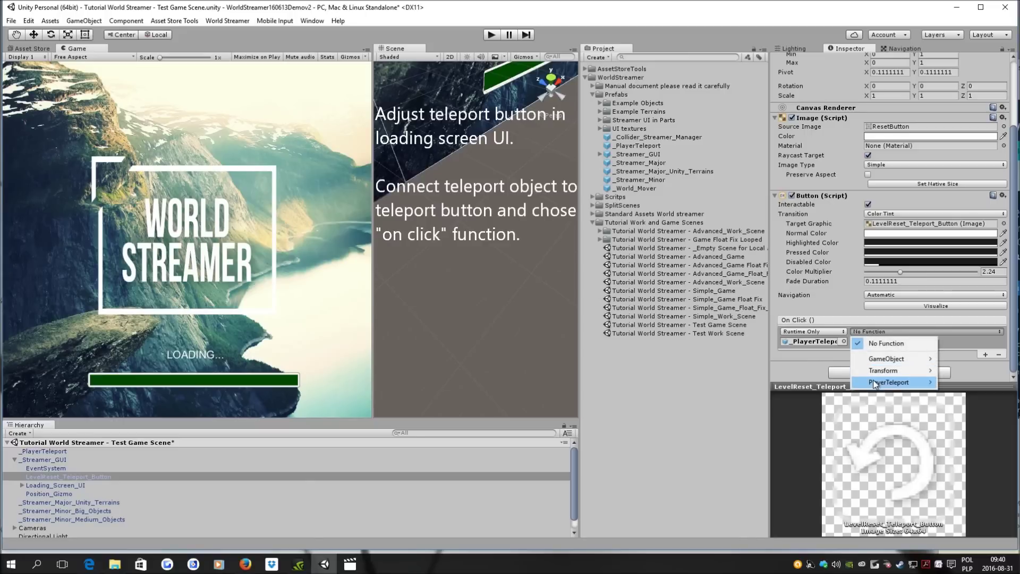
mouse_move(876, 387)
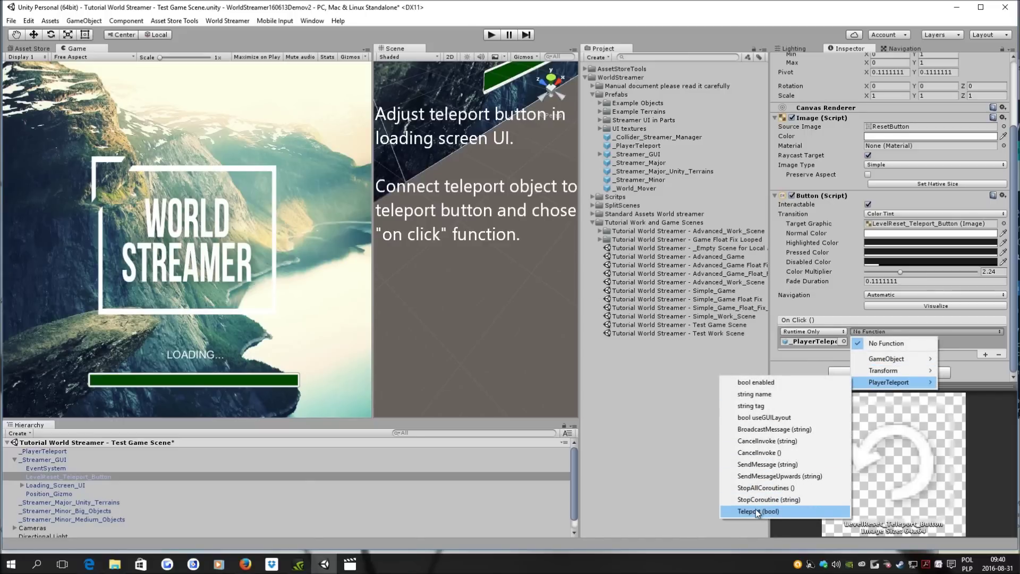
left_click(756, 510)
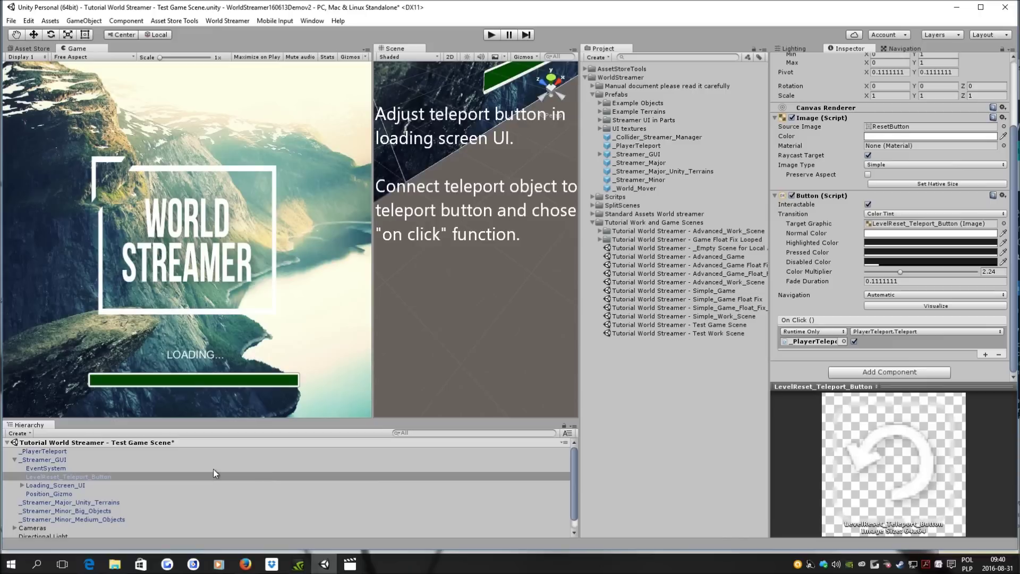
- Give Loading_Screen_UI three streamers: Major Unity Terrains, Minor Big Objects and Minor Medium Objects
left_click(34, 484)
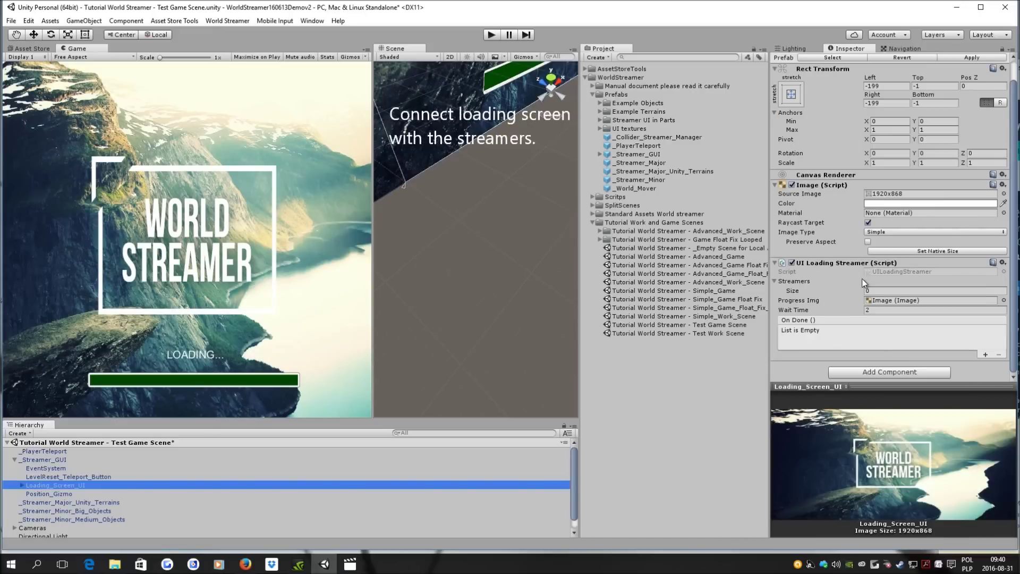
left_click(872, 291)
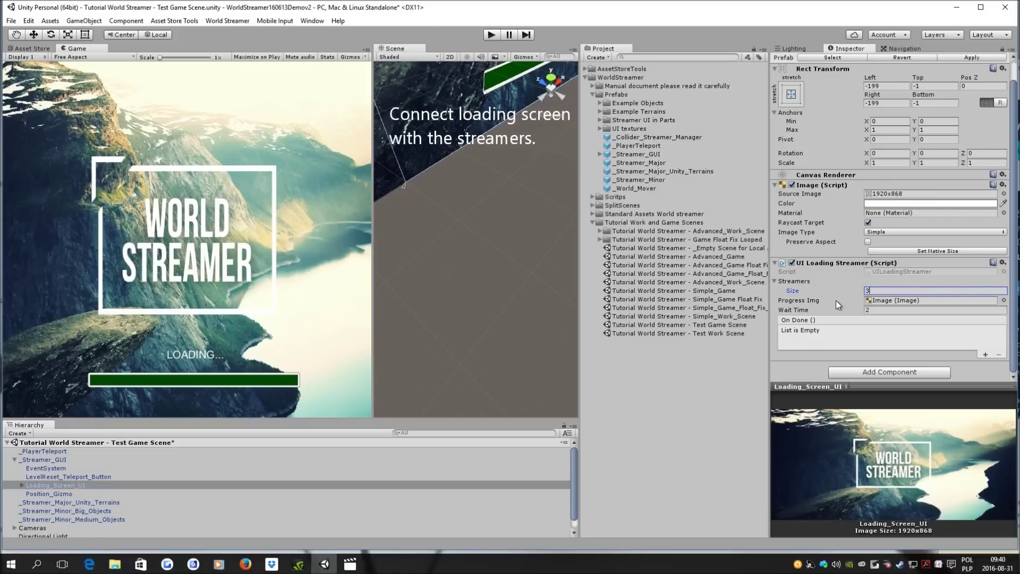
key("Return")
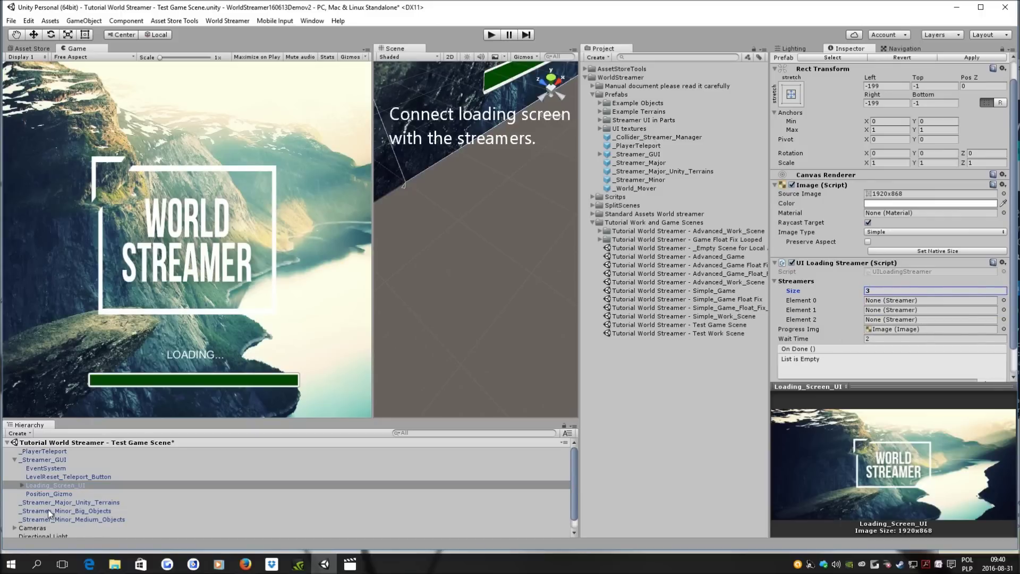
left_click_drag(65, 505, 904, 289)
left_click_drag(910, 297, 911, 300)
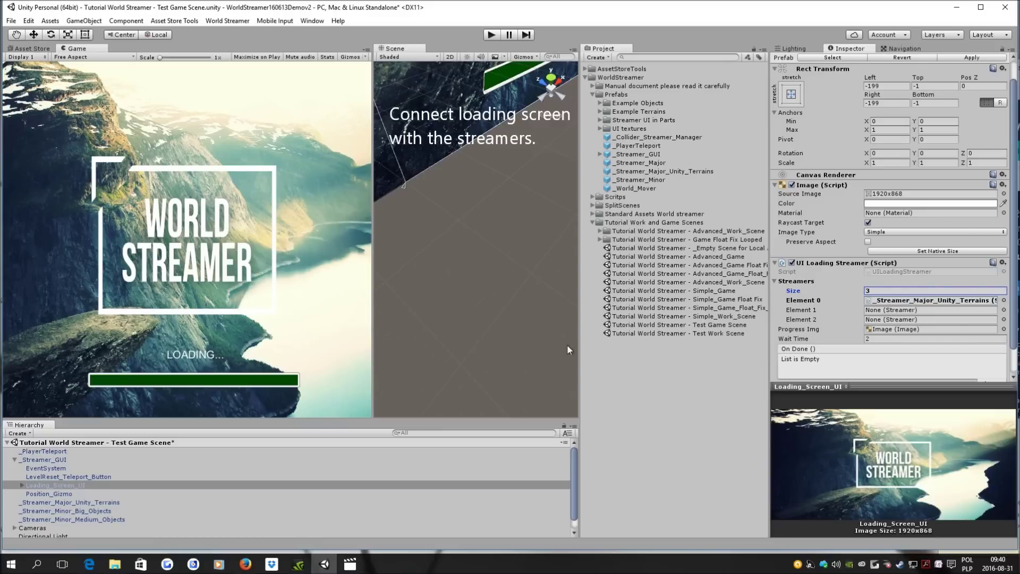
left_click_drag(82, 512, 910, 309)
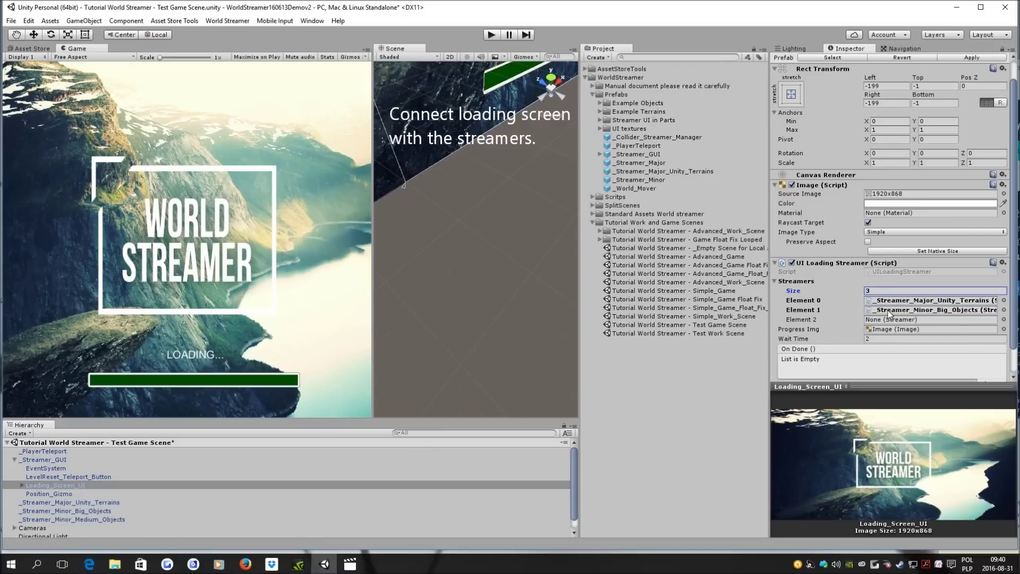
left_click_drag(106, 517, 891, 321)
left_click_drag(891, 321, 890, 321)
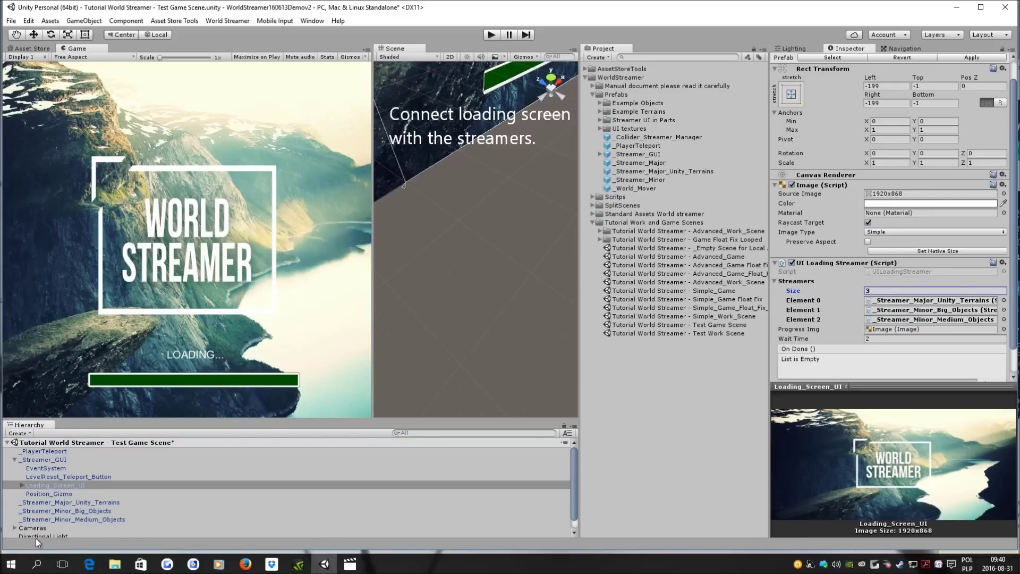
- Set the Player field of Position_Gizmo's Player Position UI to ThirdPersonController
left_click(55, 494)
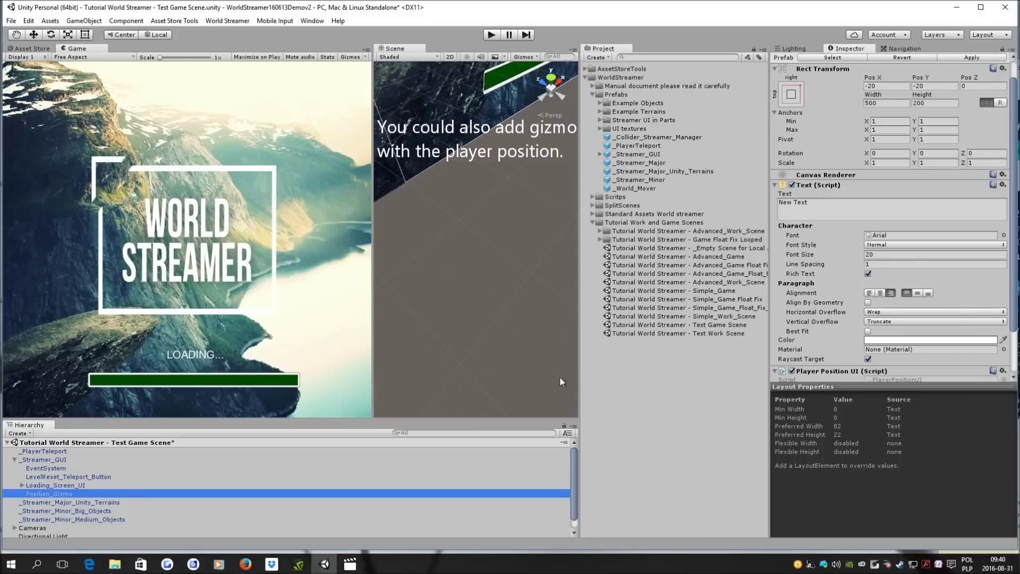
scroll(873, 359, "down", 3)
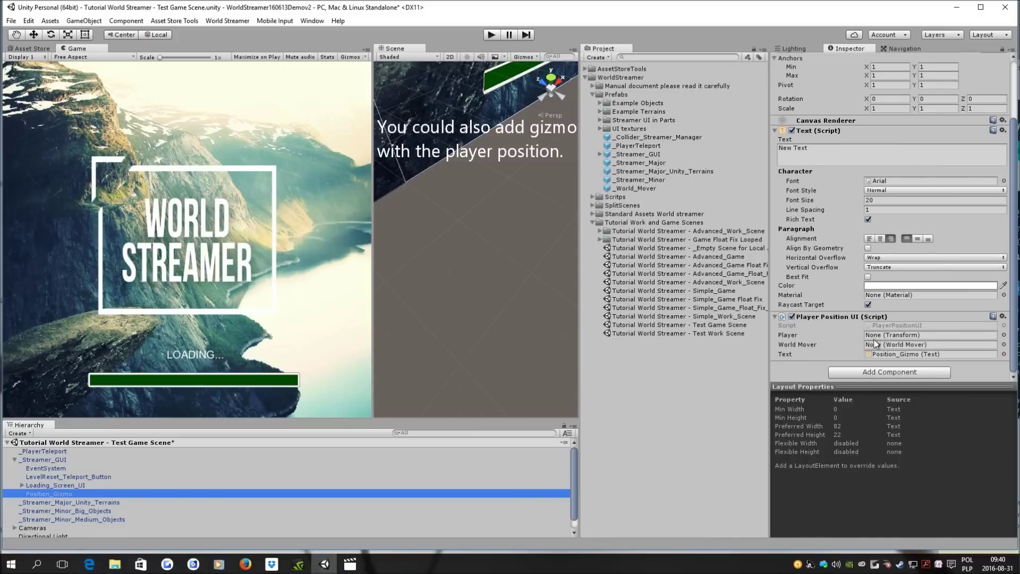
left_click(15, 460)
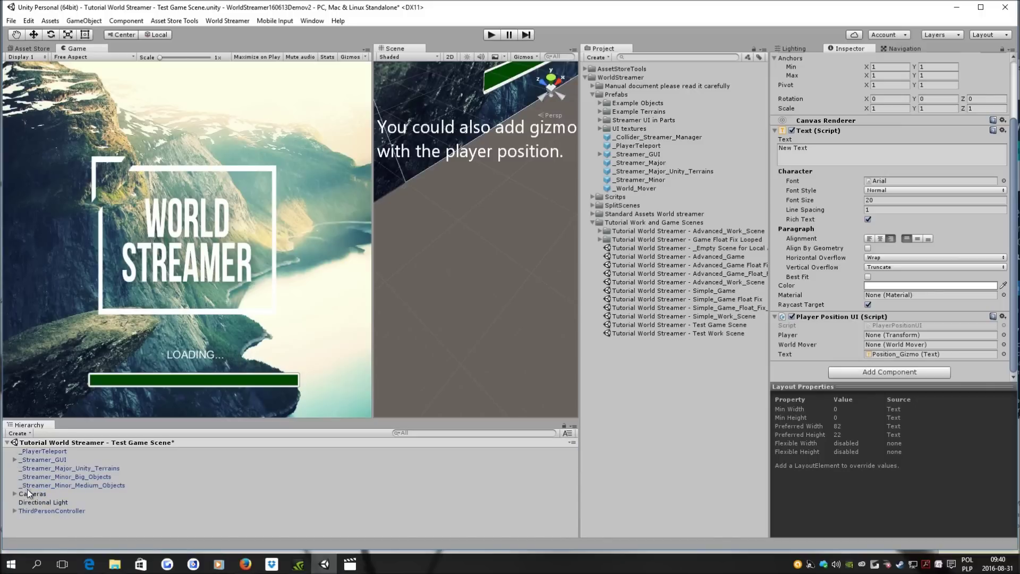
left_click_drag(30, 512, 877, 337)
left_click_drag(876, 337, 877, 336)
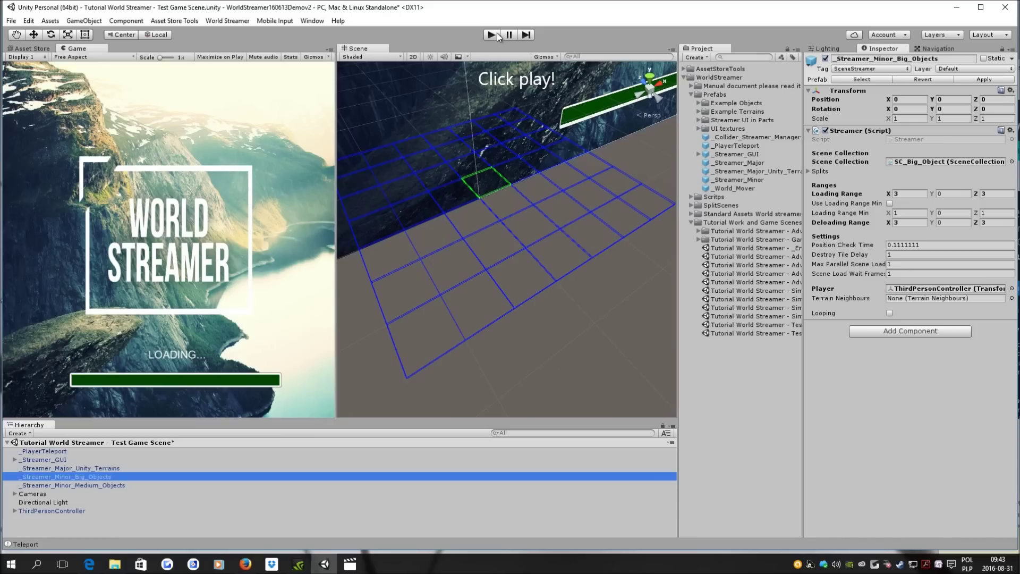
- Enter play mode to run the final test of the Test Game Scene
left_click(490, 34)
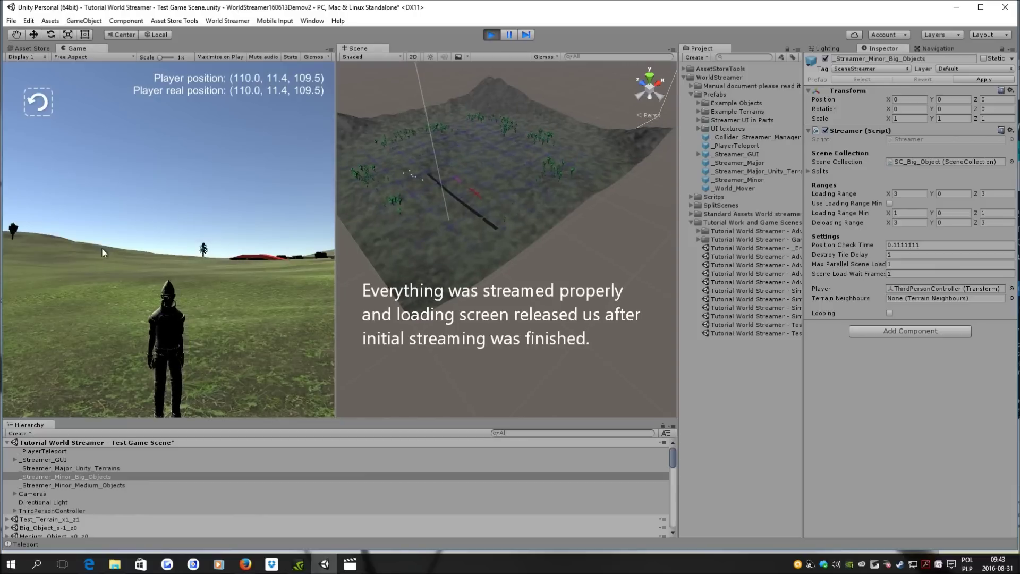
- Run the player forward across the streamed terrain and past the buildings
key("w")
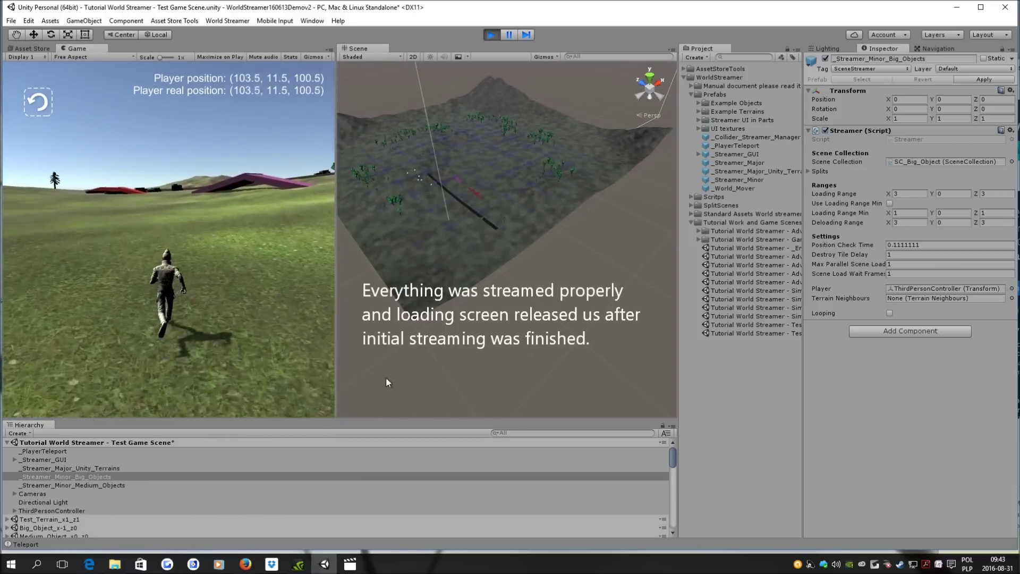
key("w")
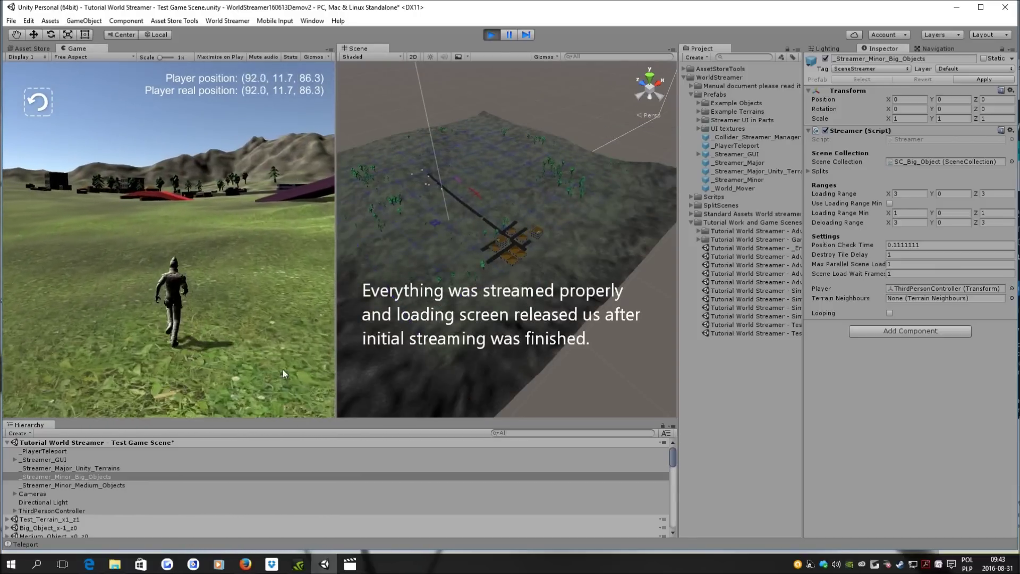
key("w")
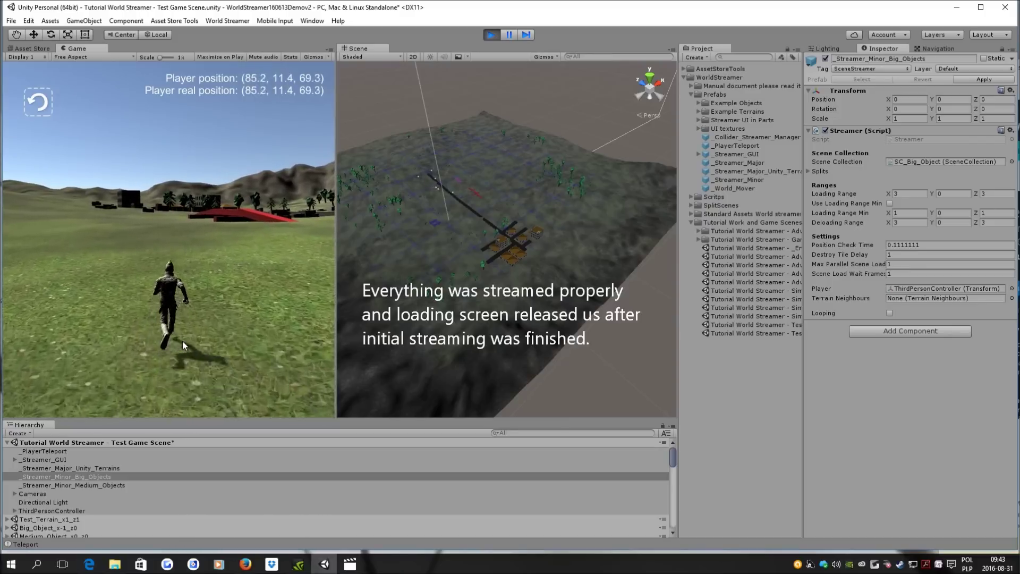
key("w")
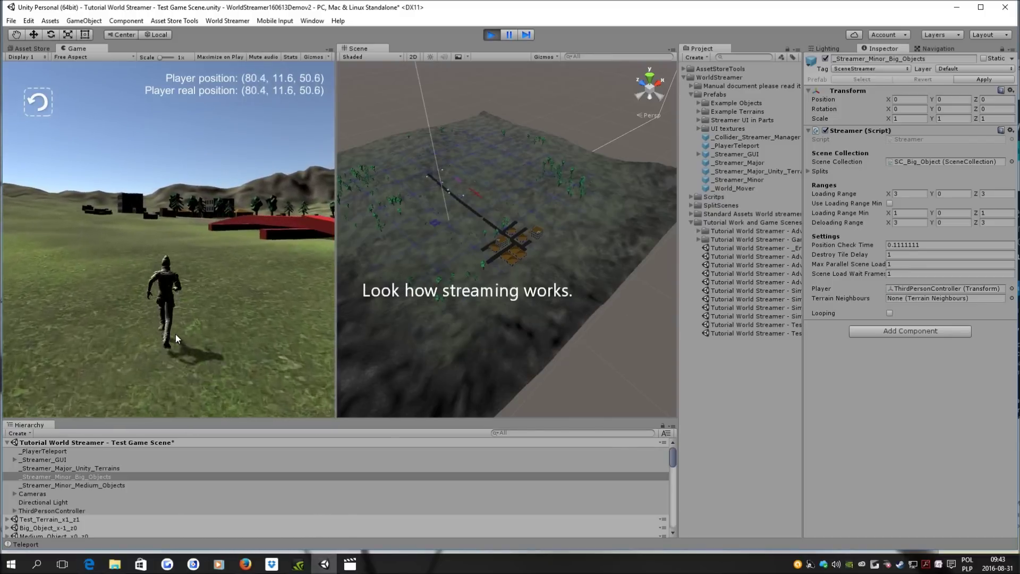
key("w")
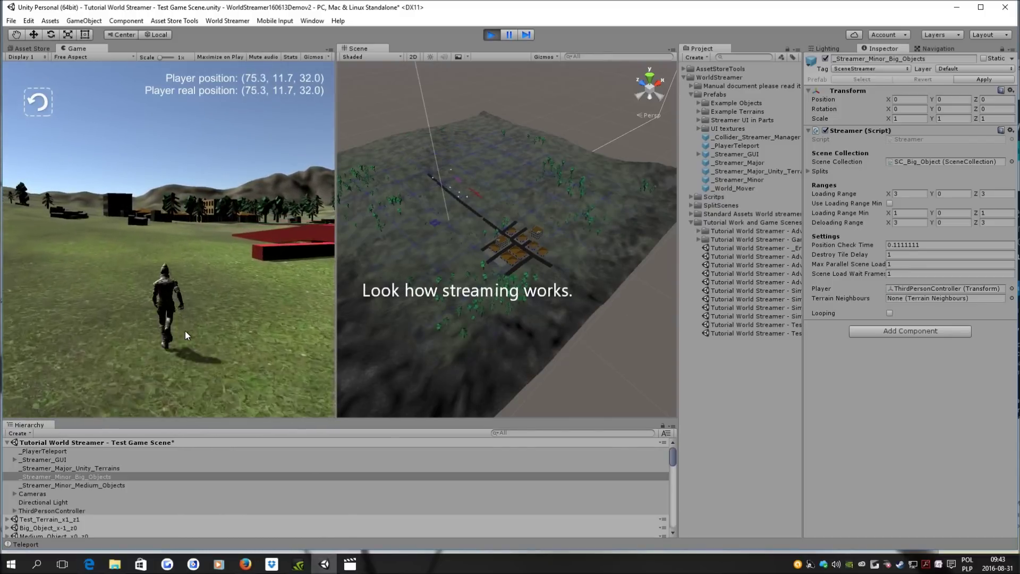
key("w")
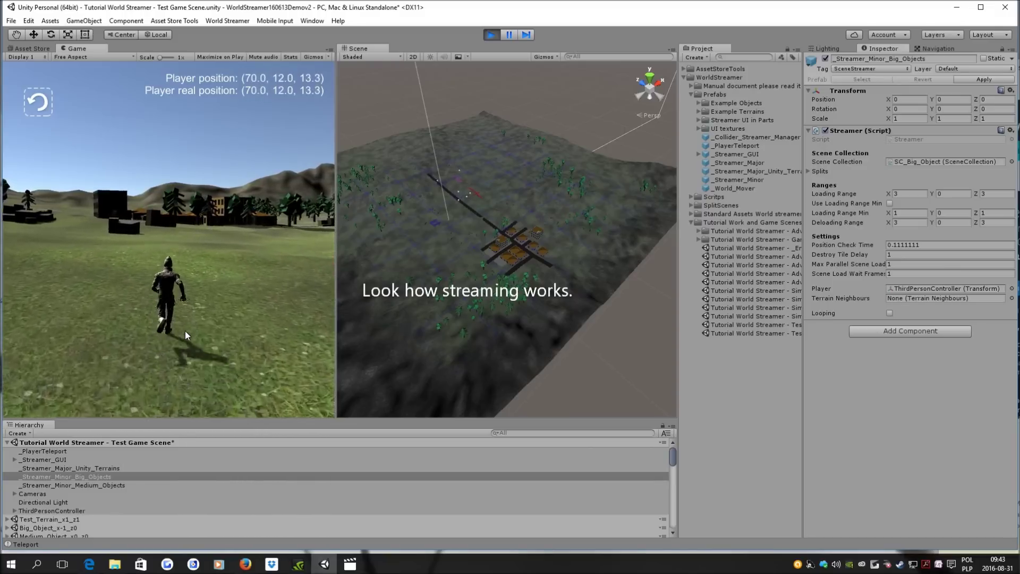
key("w")
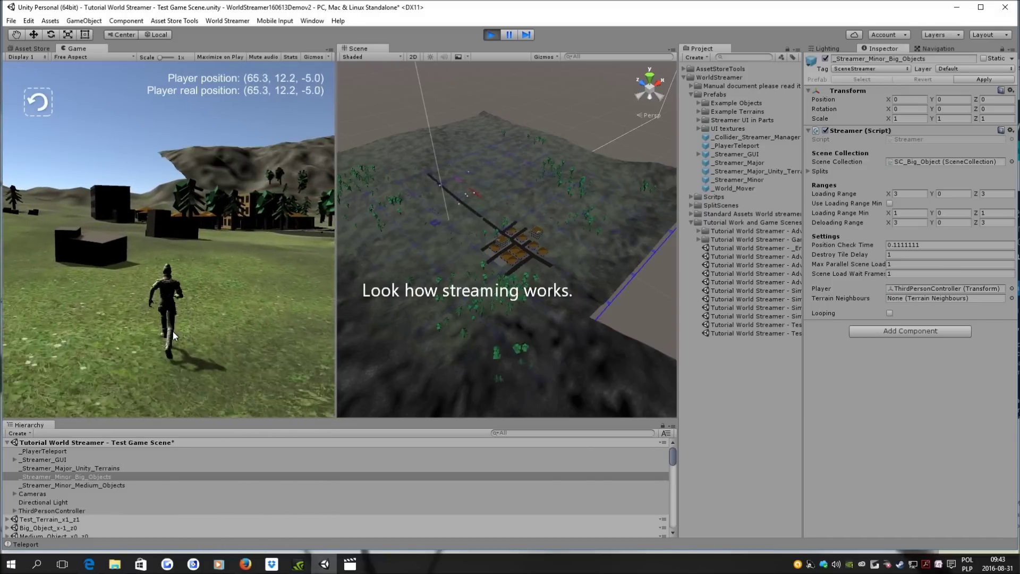
key("w")
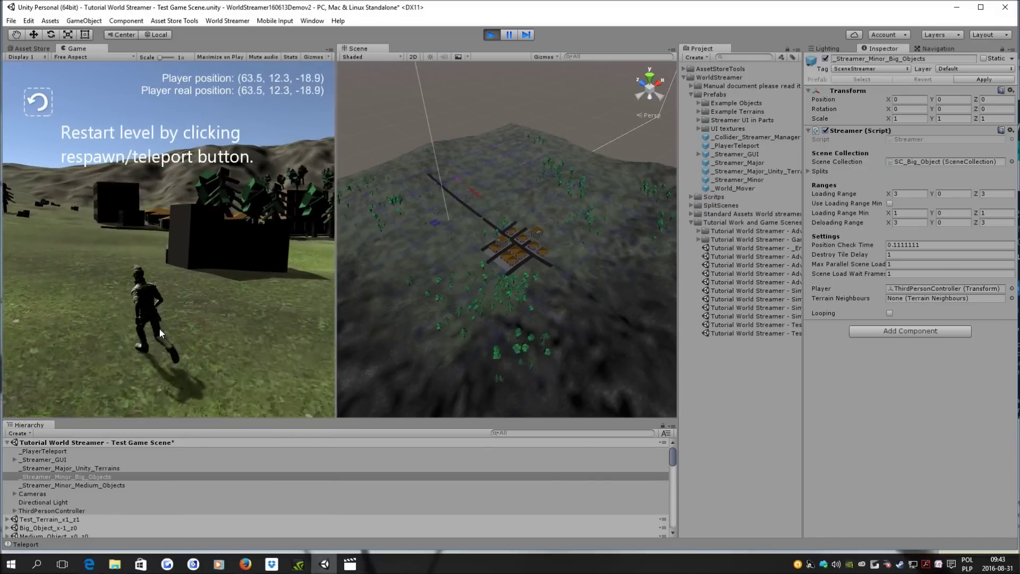
- Restart from the respawn point, then run across the hills to about (-82, 12, 31)
left_click(37, 107)
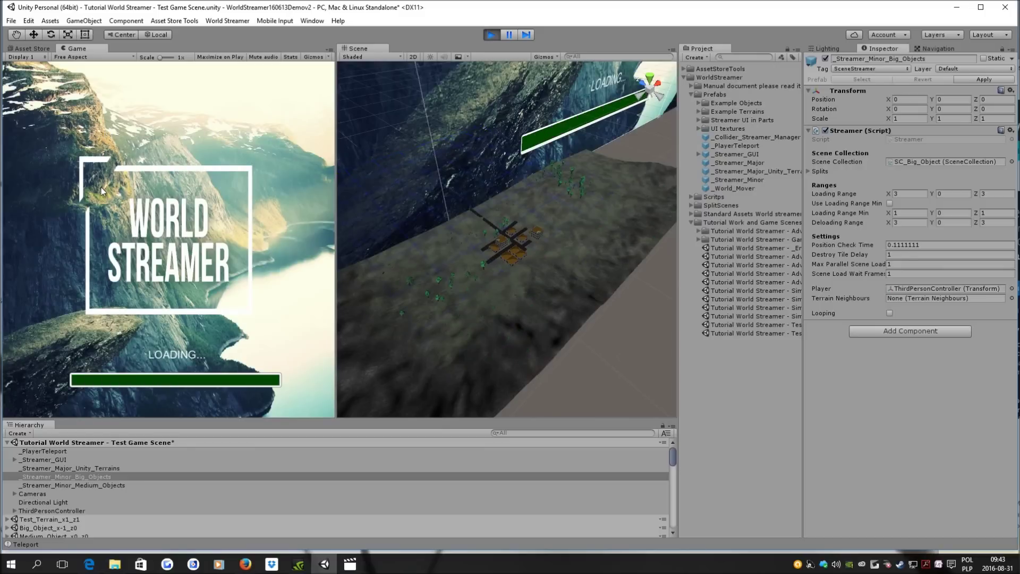
key("w")
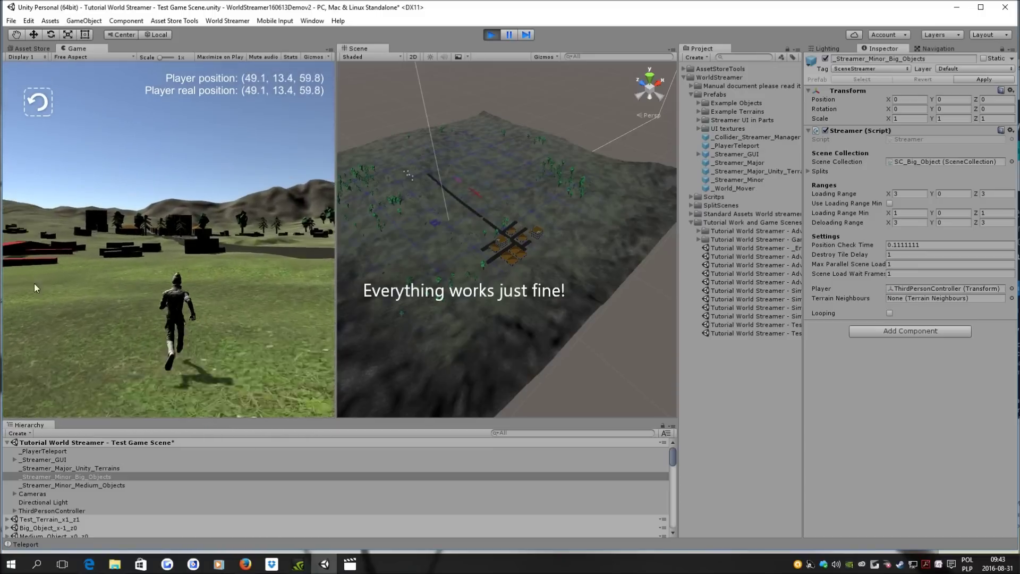
key("w")
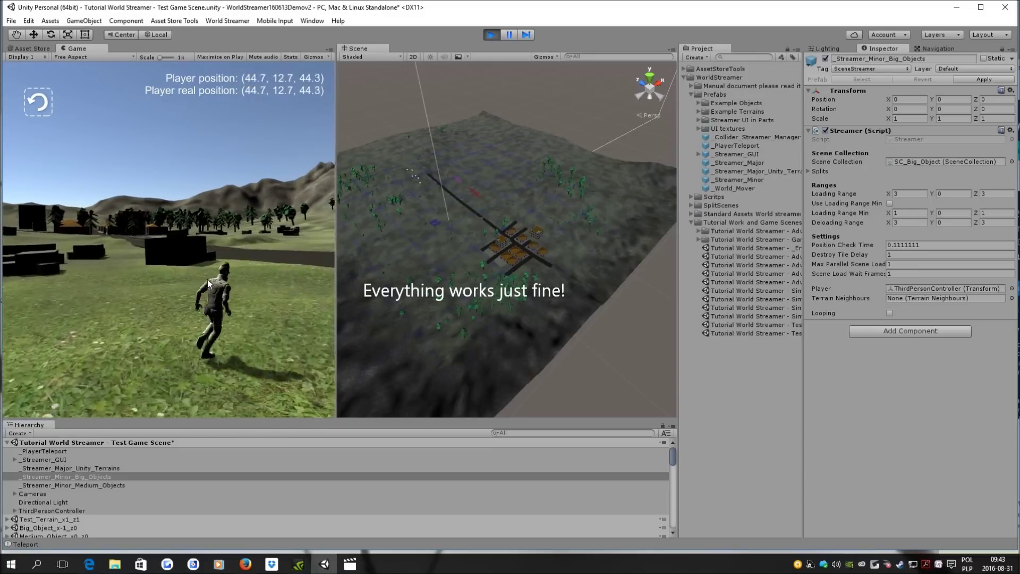
key("w")
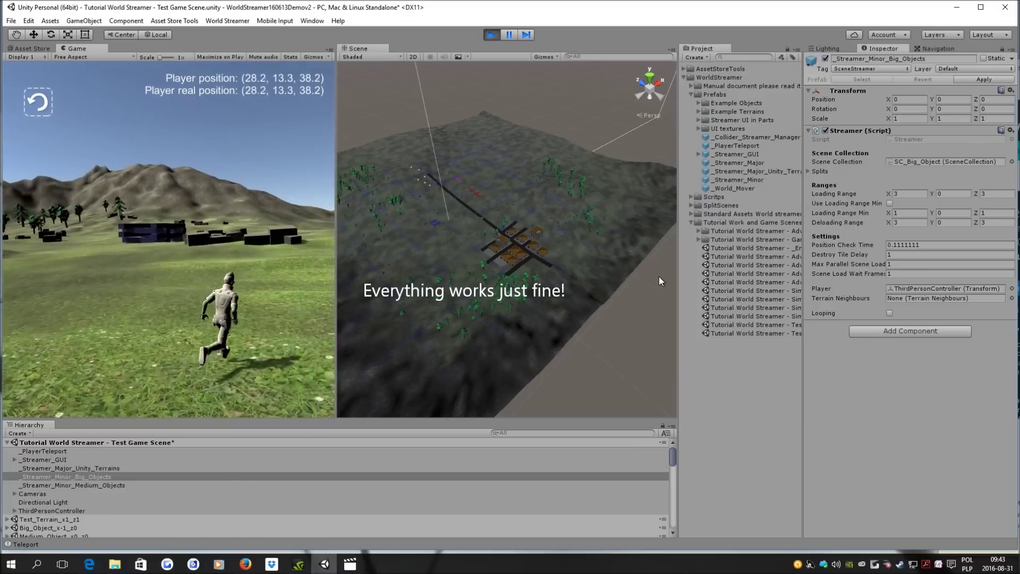
key("w")
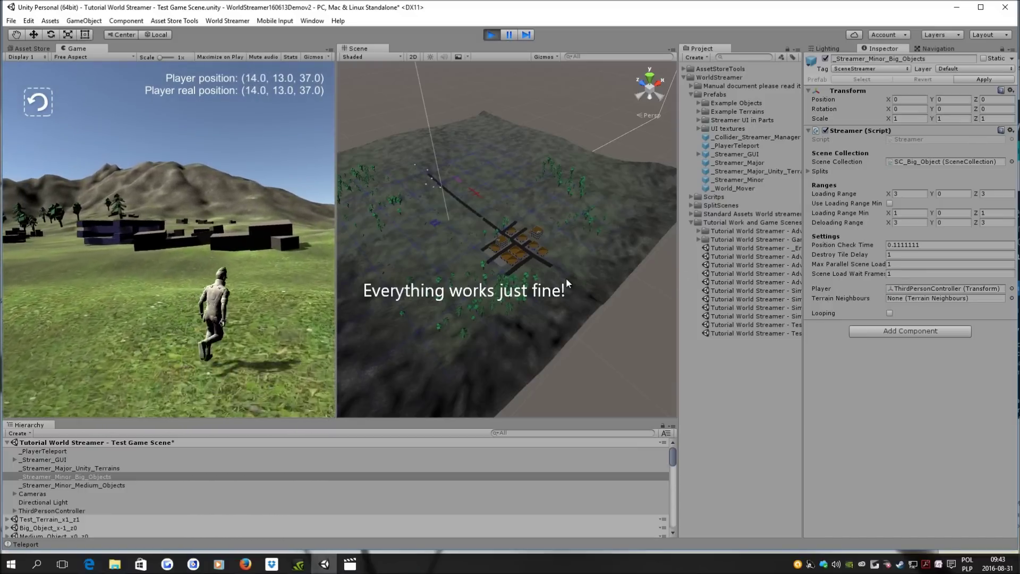
key("w")
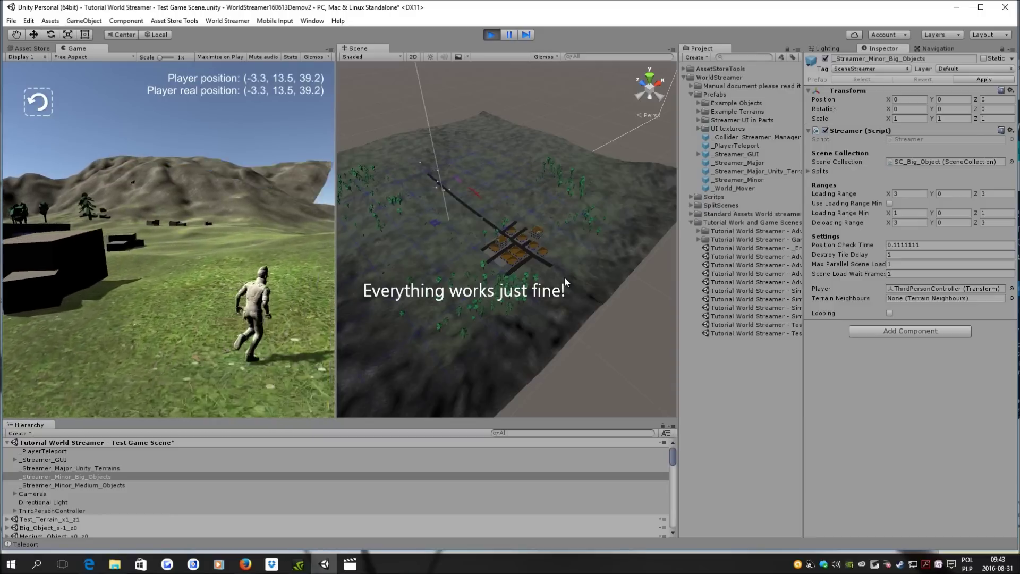
key("w")
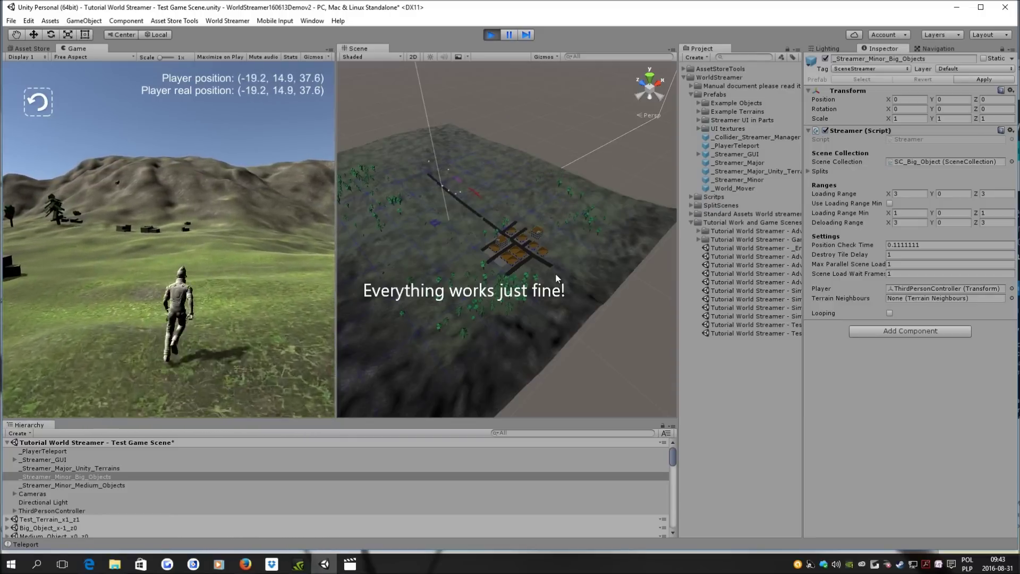
key("w")
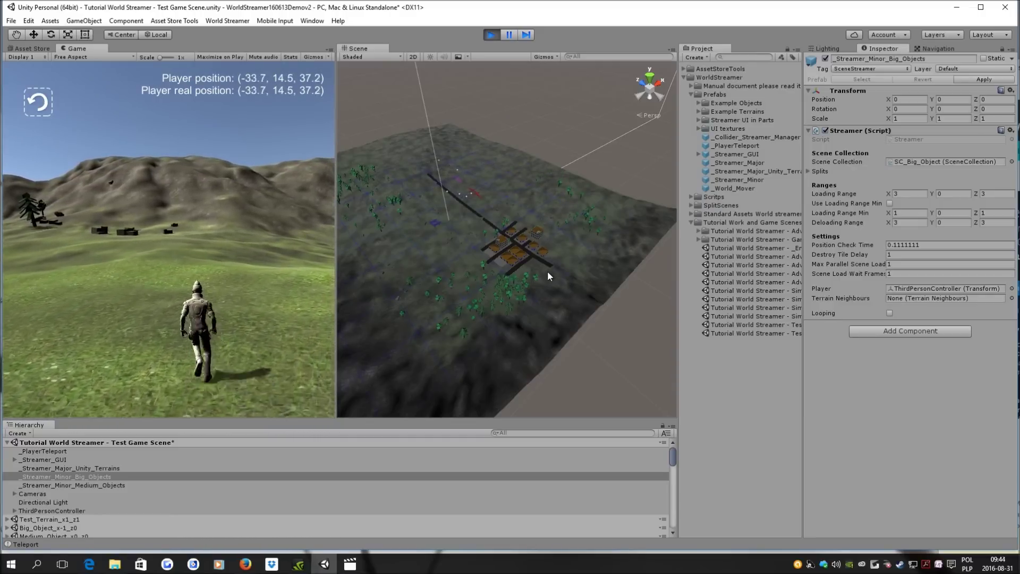
key("w")
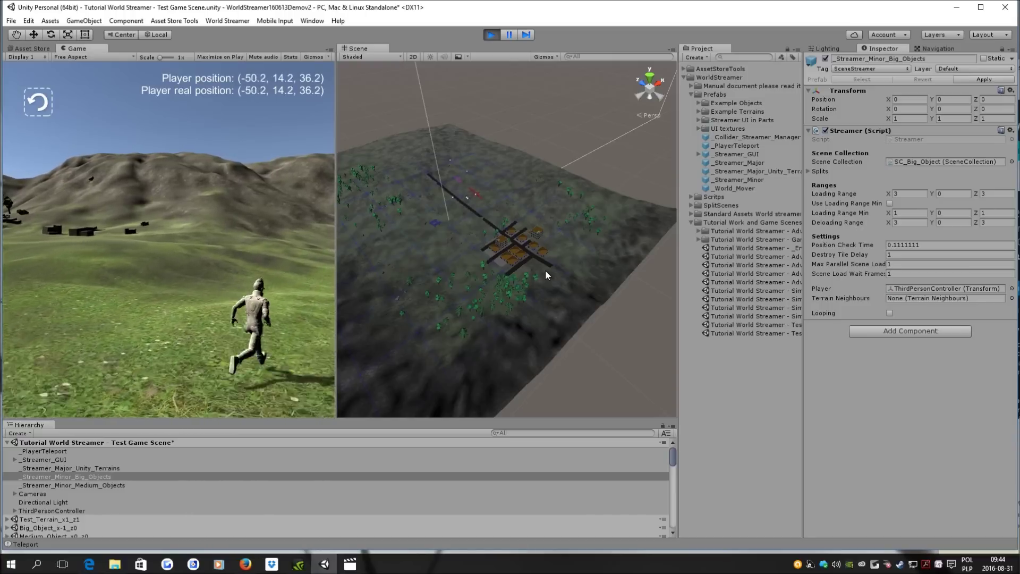
key("w")
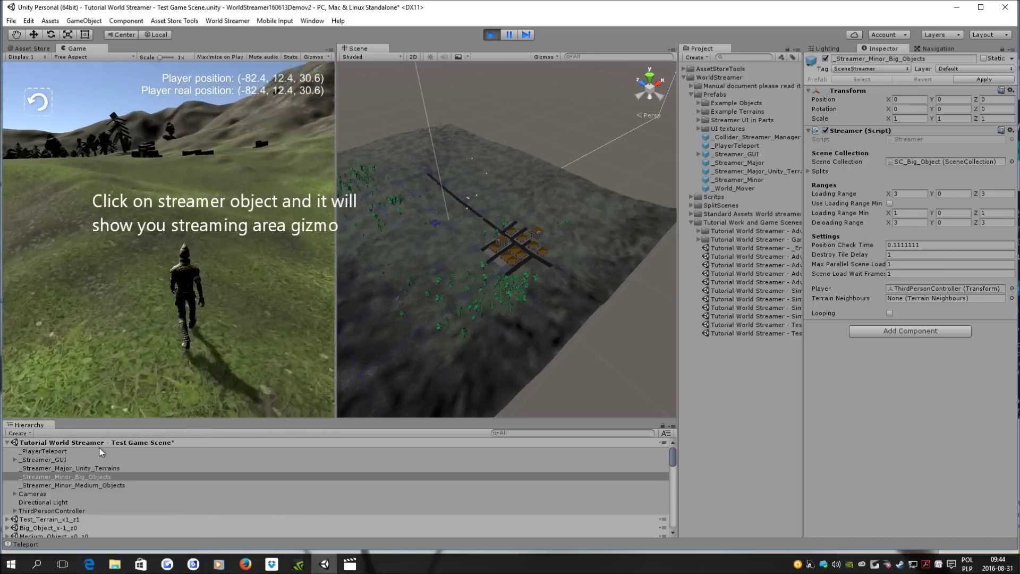
- Select _Streamer_Minor_Medium_Objects and fly the Scene view closer to the terrain and houses
left_click(71, 485)
mouse_move(505, 244)
right_mouse_down()
mouse_move(424, 234)
mouse_move(452, 213)
right_mouse_up()
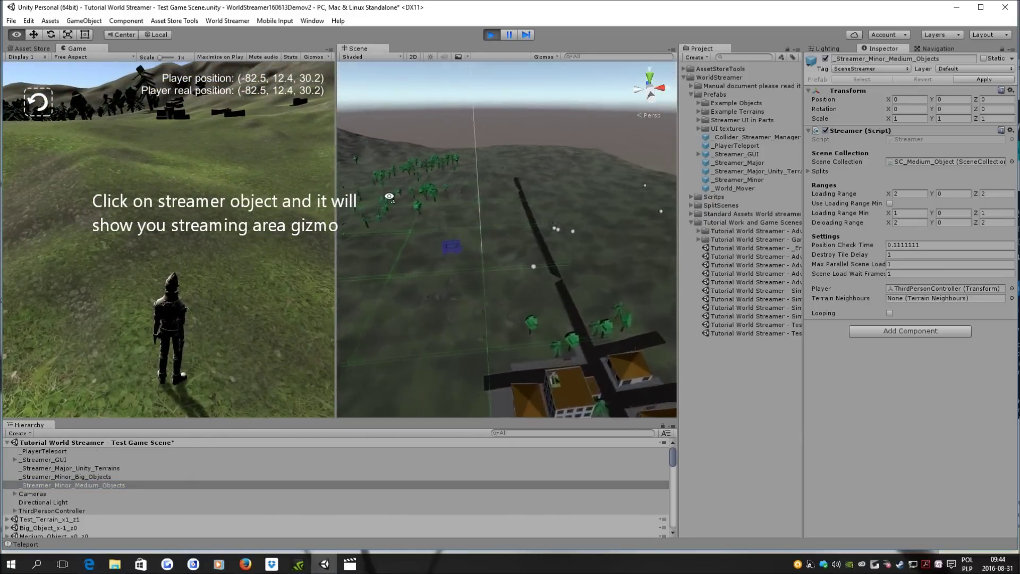